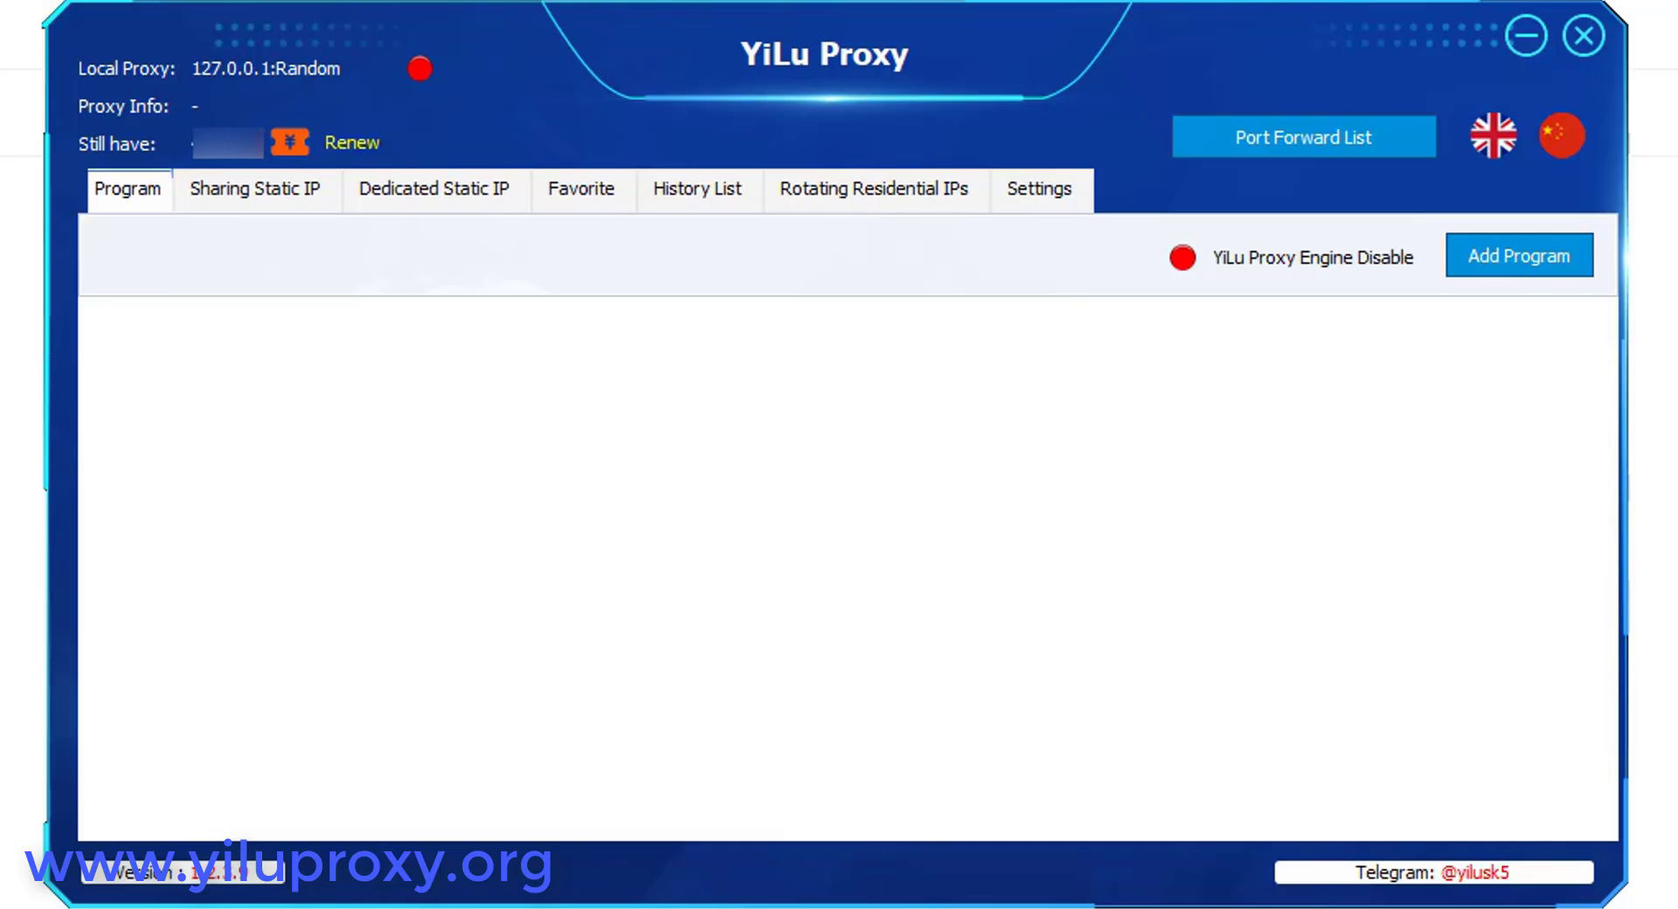
- Connect to the dedicated static proxy 107.149.5.59
click(1048, 175)
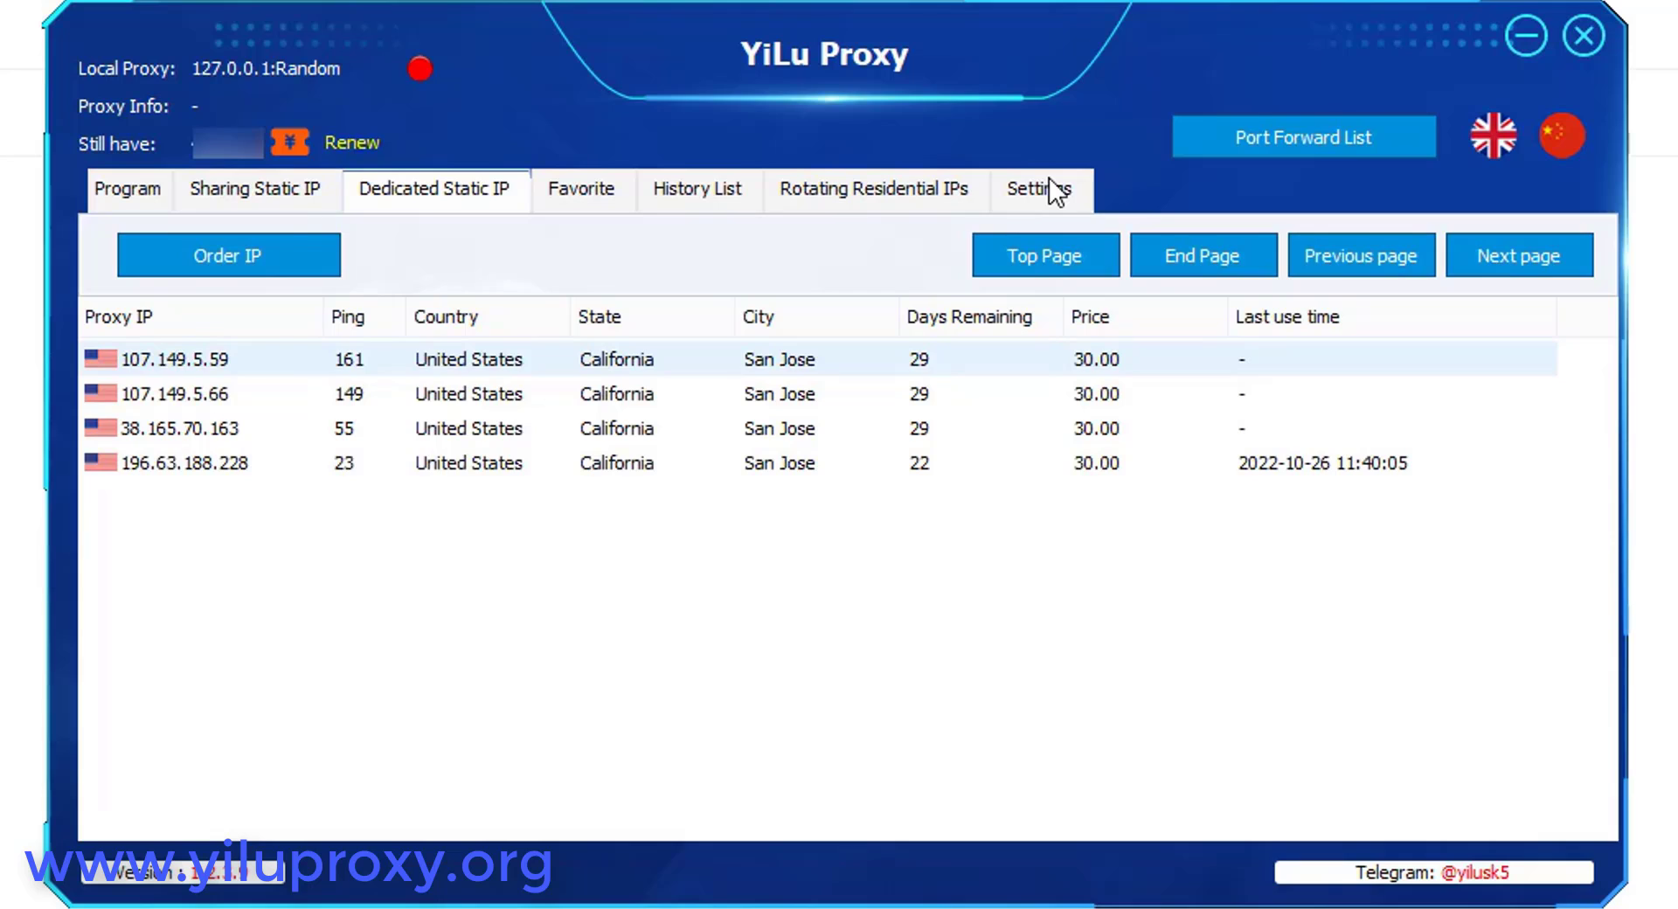
click(308, 347)
right_click(308, 347)
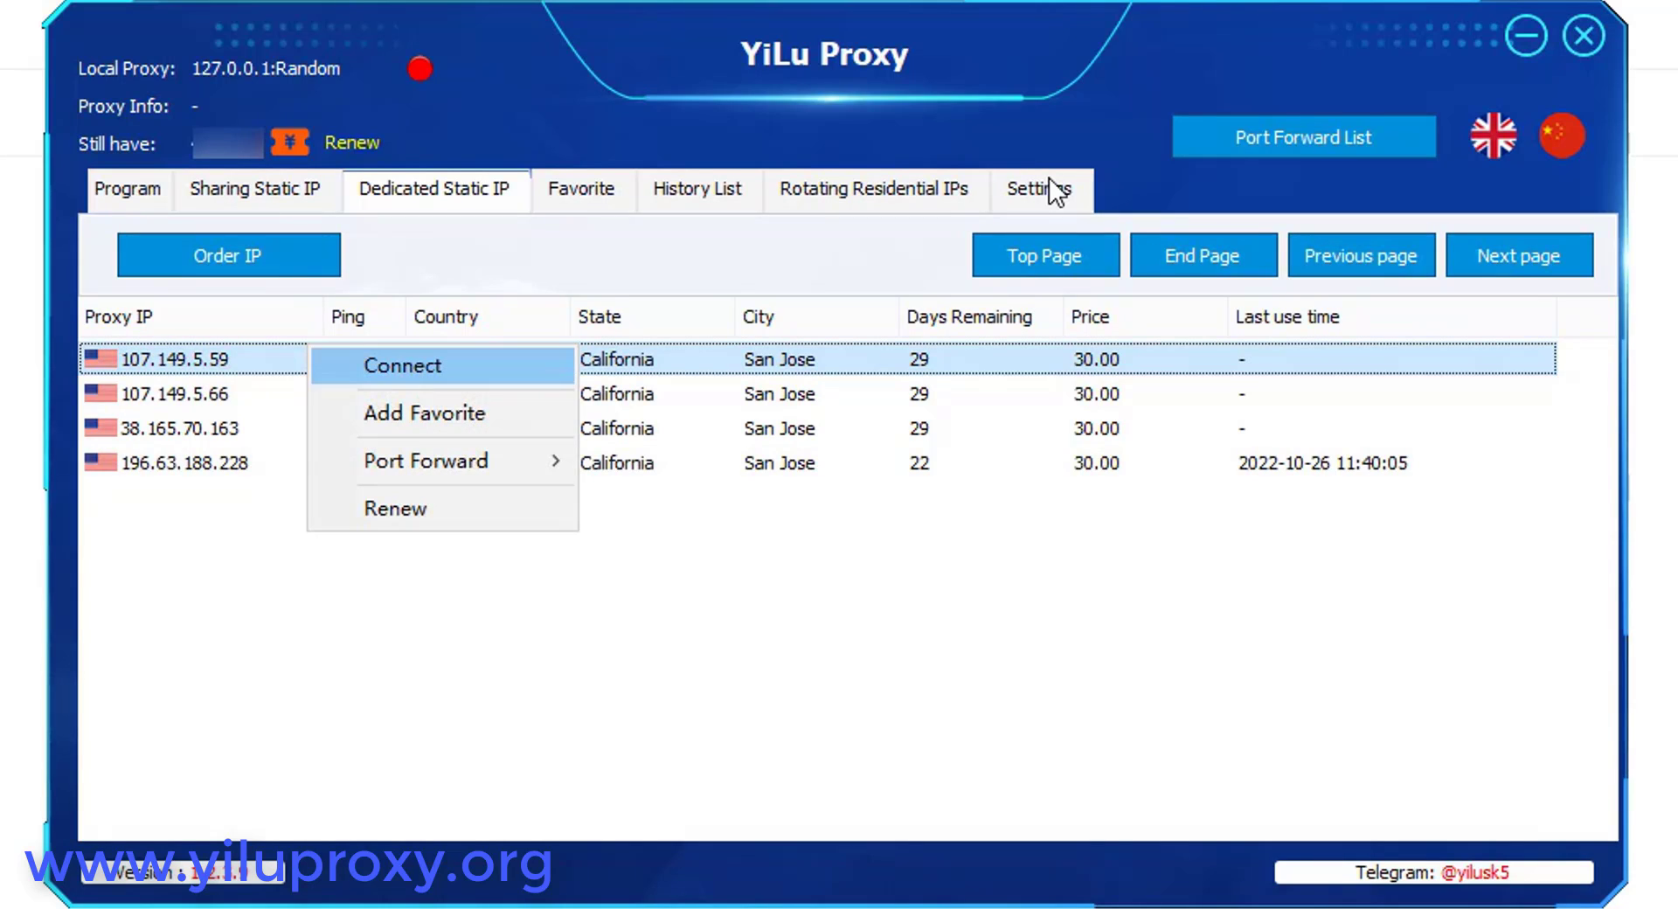
click(403, 365)
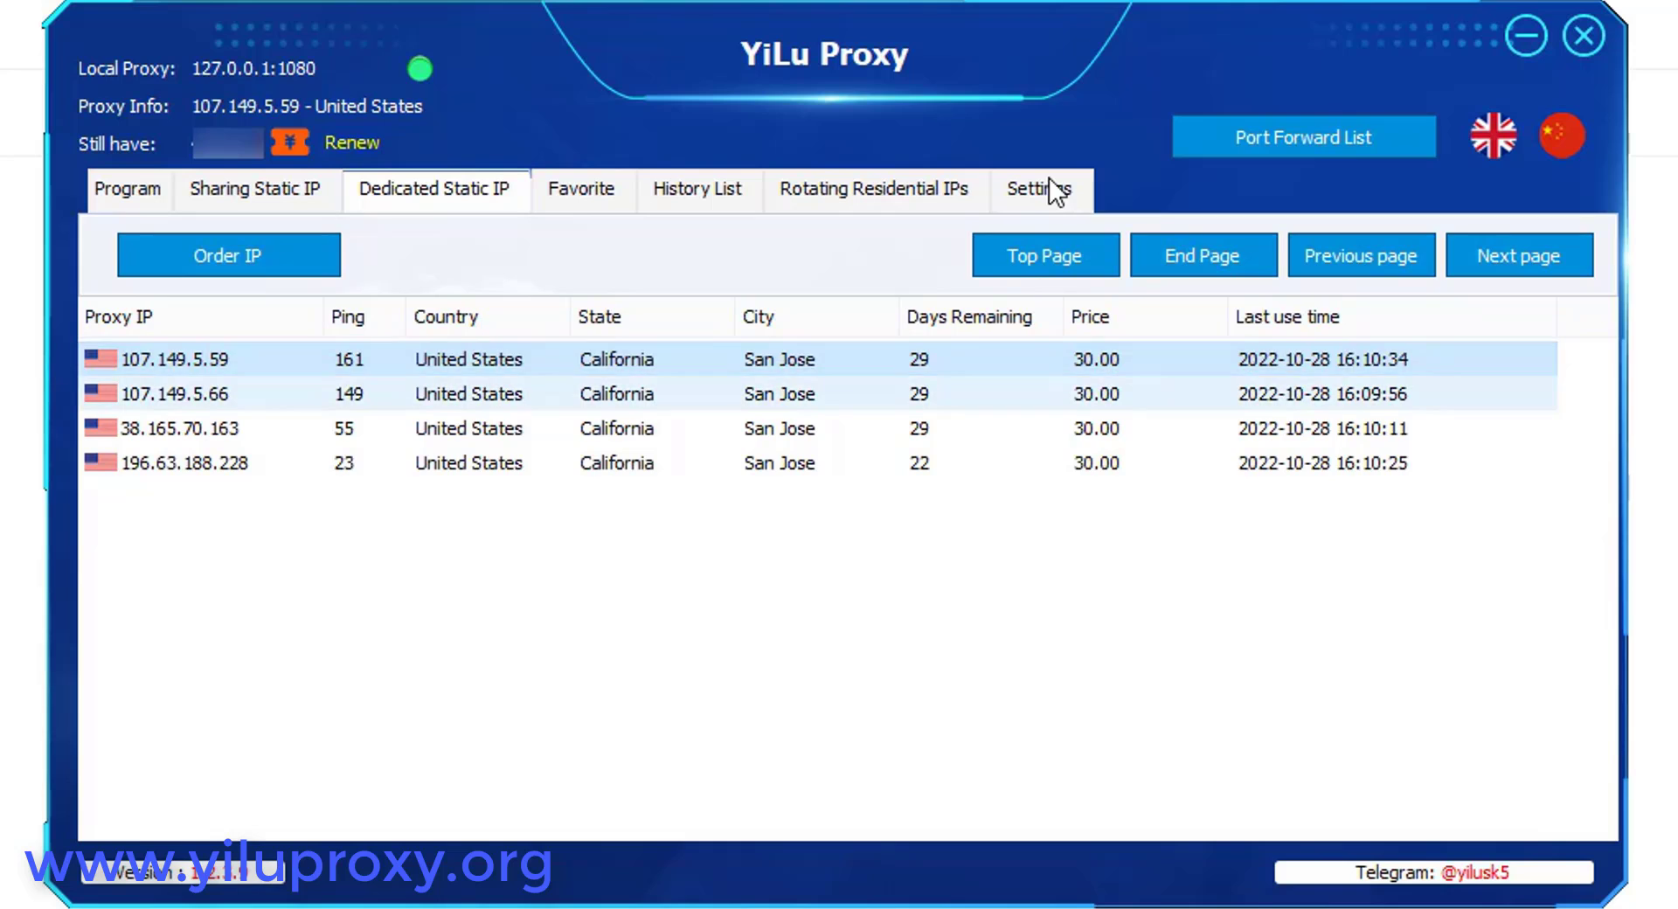
- Forward the dedicated static proxy 107.149.5.66 to port 5500
right_click(280, 399)
mouse_move(398, 514)
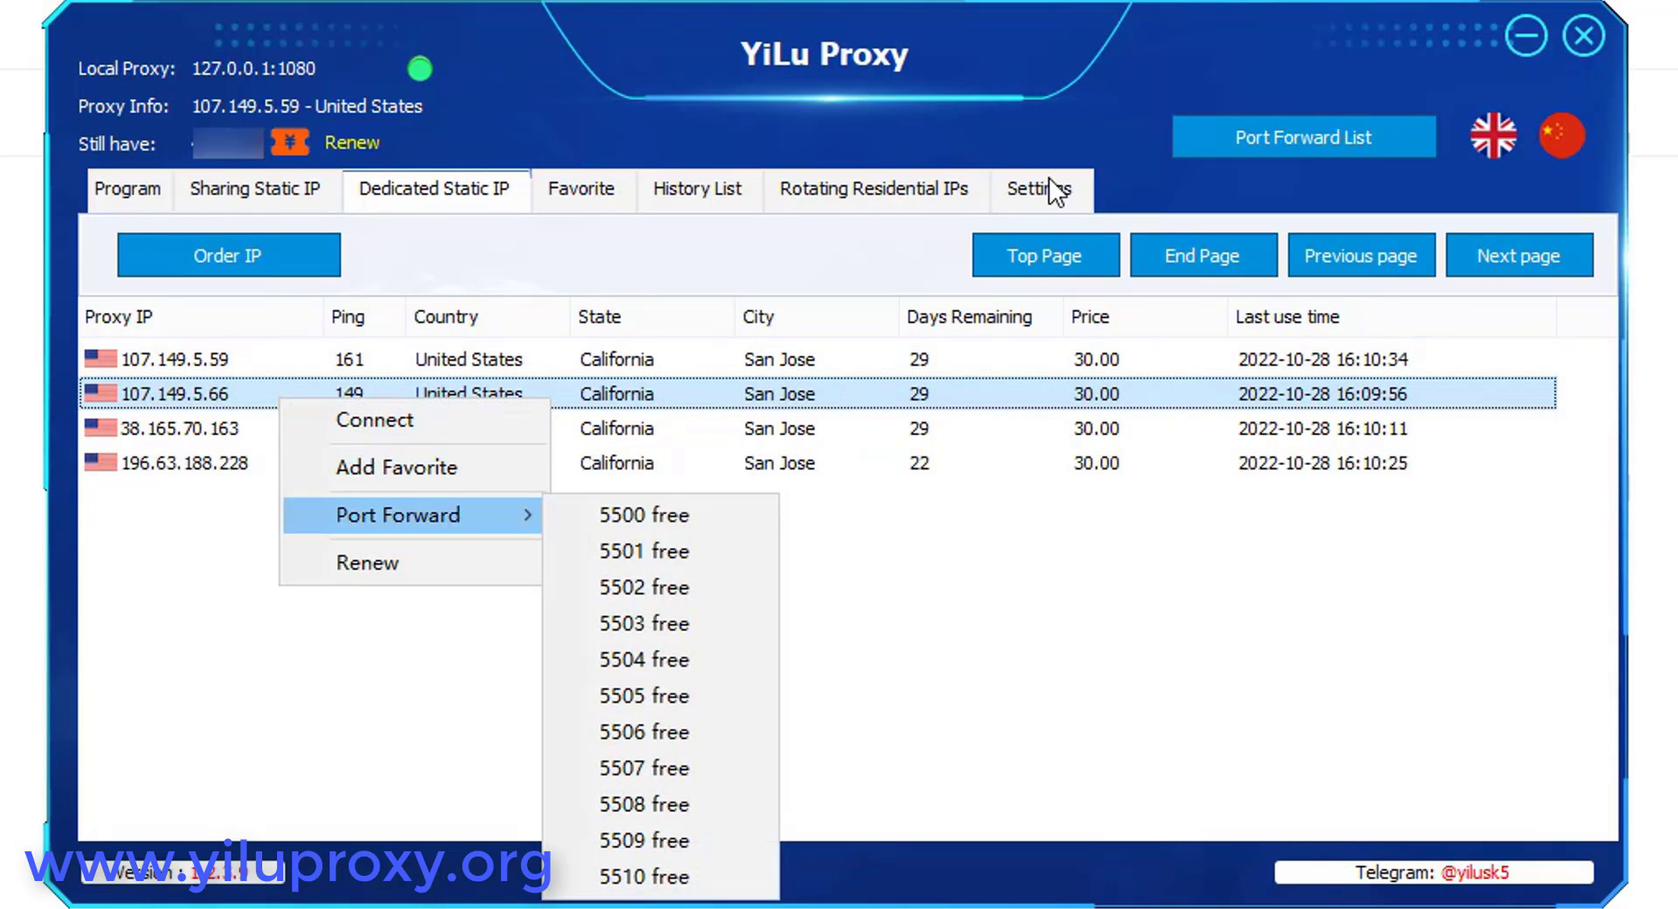
click(616, 515)
- Forward the dedicated static proxy 196.63.188.228 to port 5501
click(309, 463)
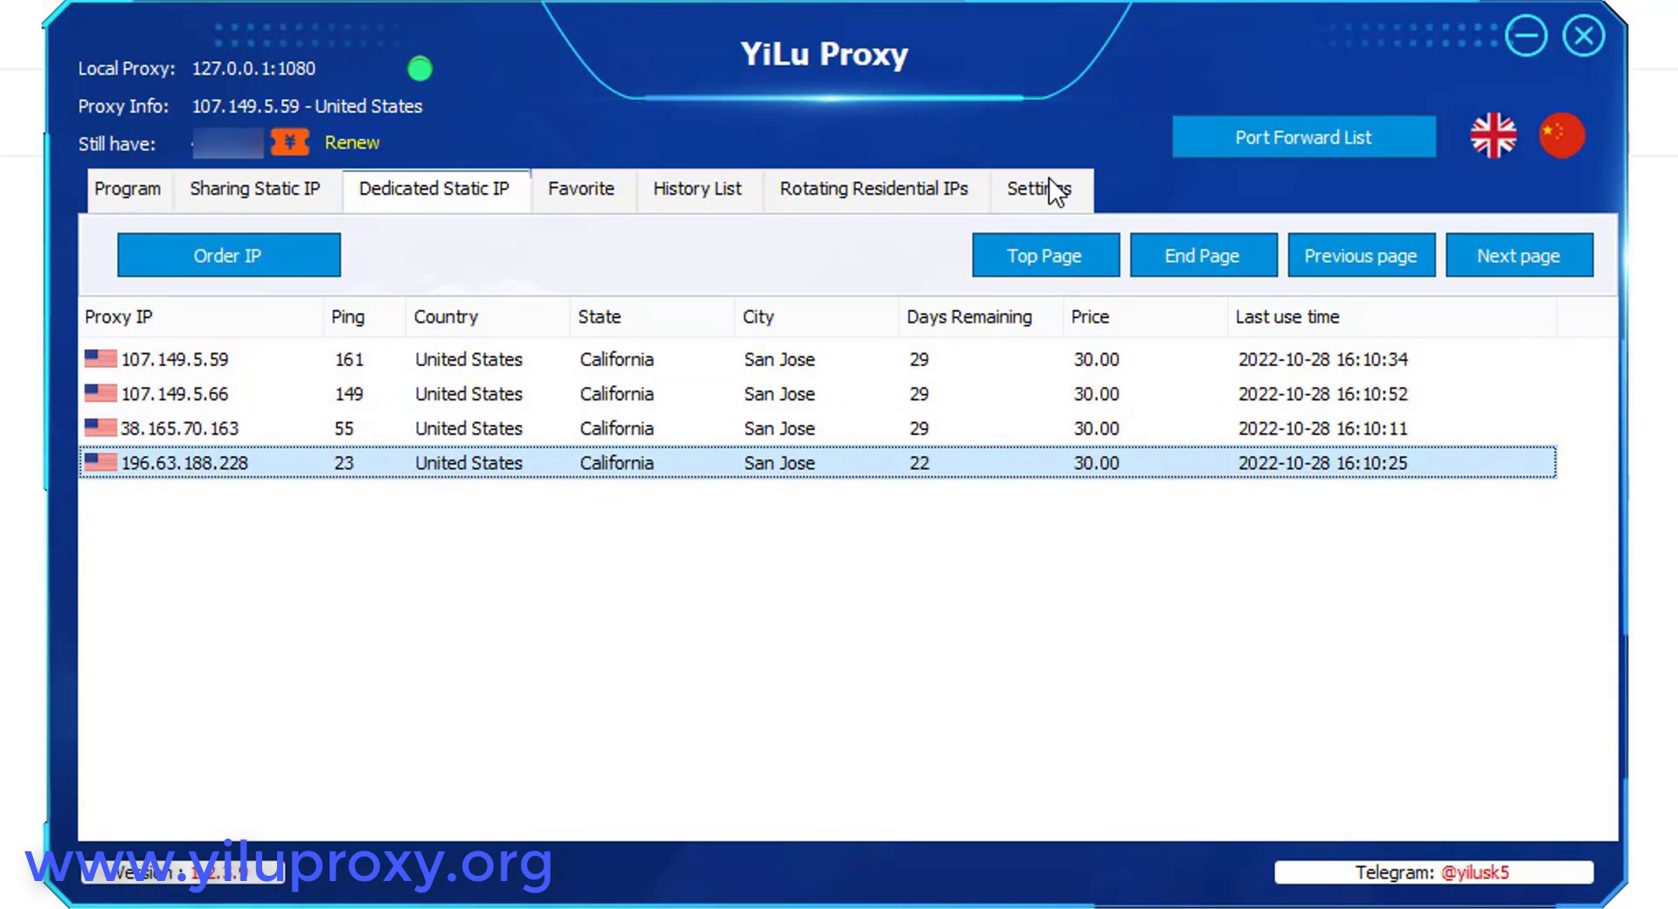
right_click(309, 464)
mouse_move(428, 581)
click(673, 617)
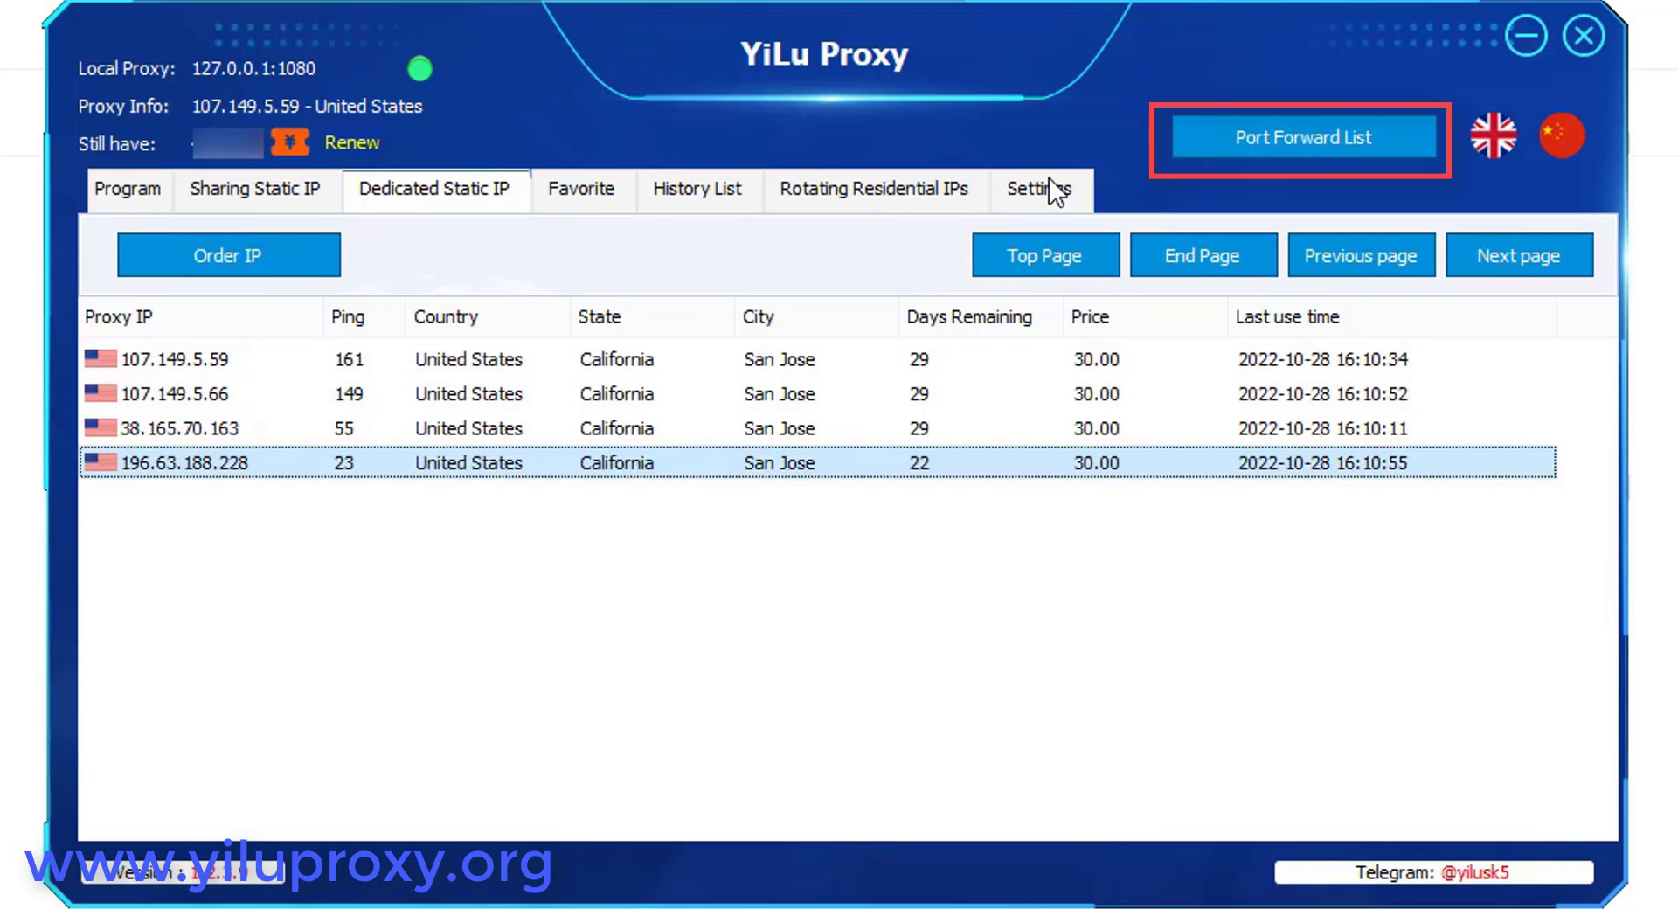
- Review the port forwarding assignments and the history of used proxies
click(1304, 137)
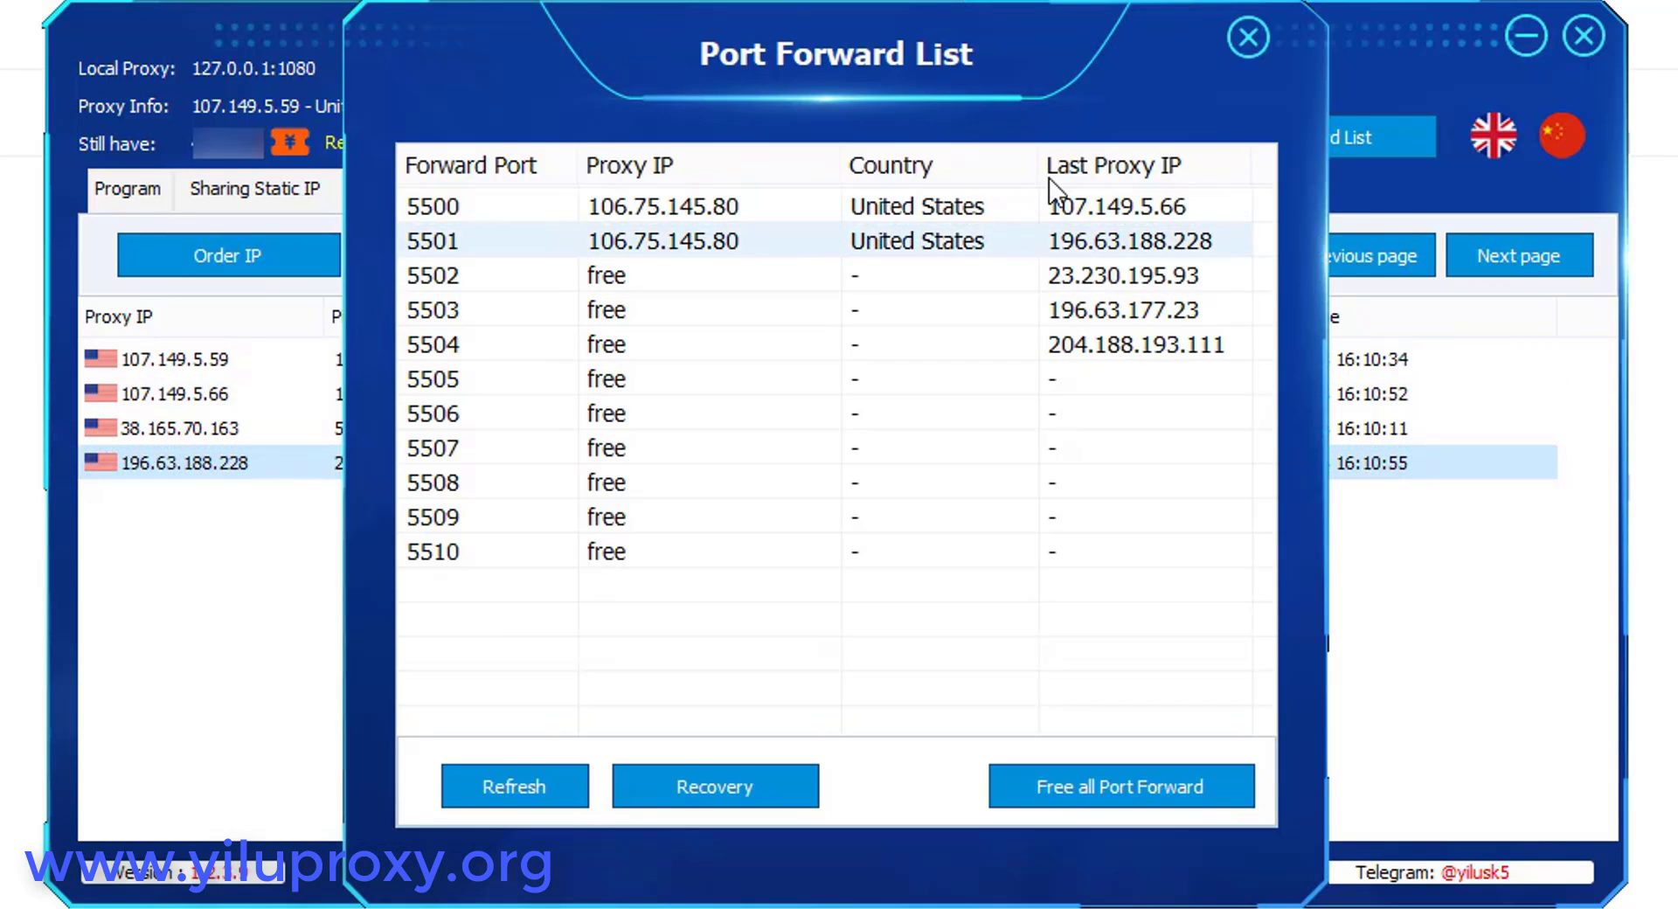
click(1248, 37)
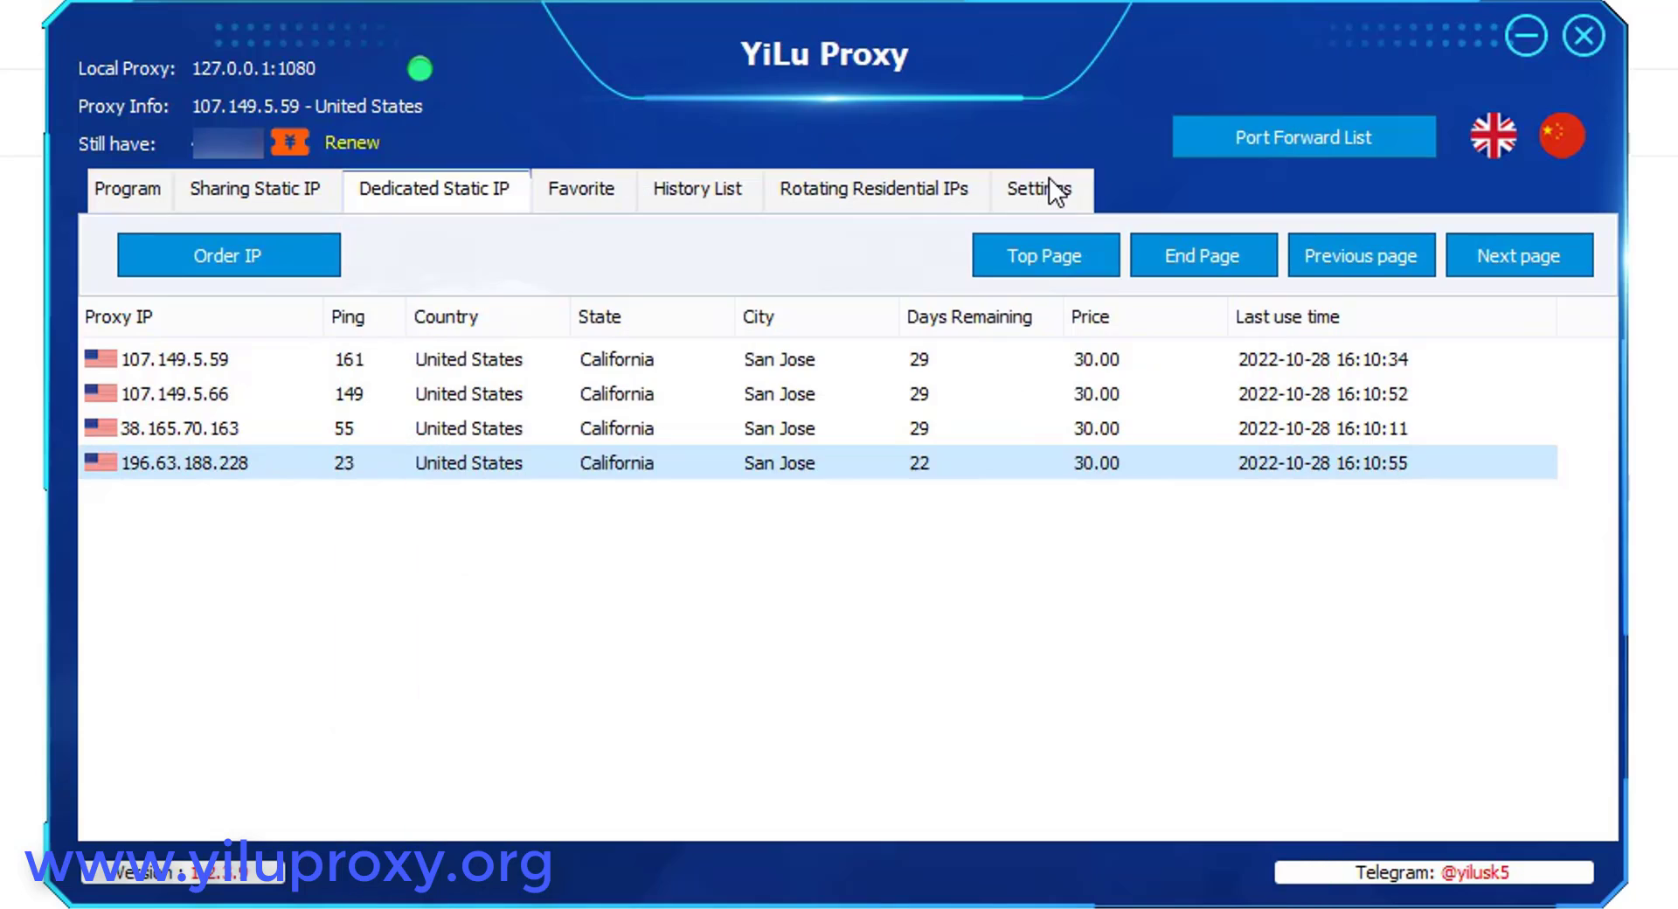
click(698, 189)
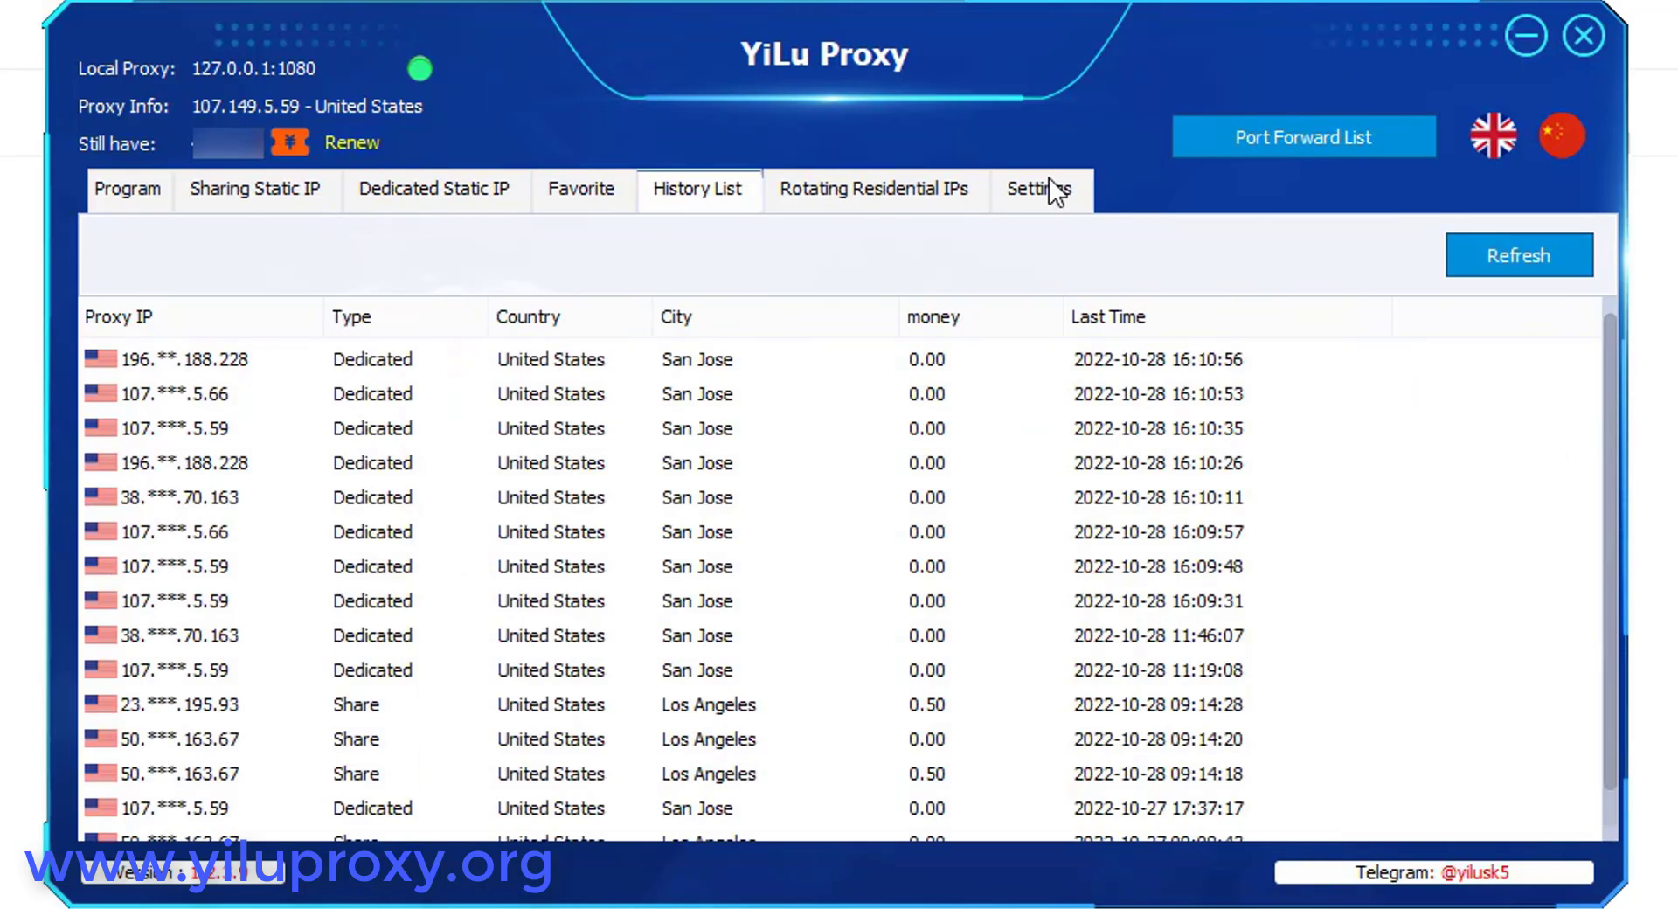
- Generate rotating residential proxies for Canada with the state MB-Manitoba and the city Winnipeg
click(874, 189)
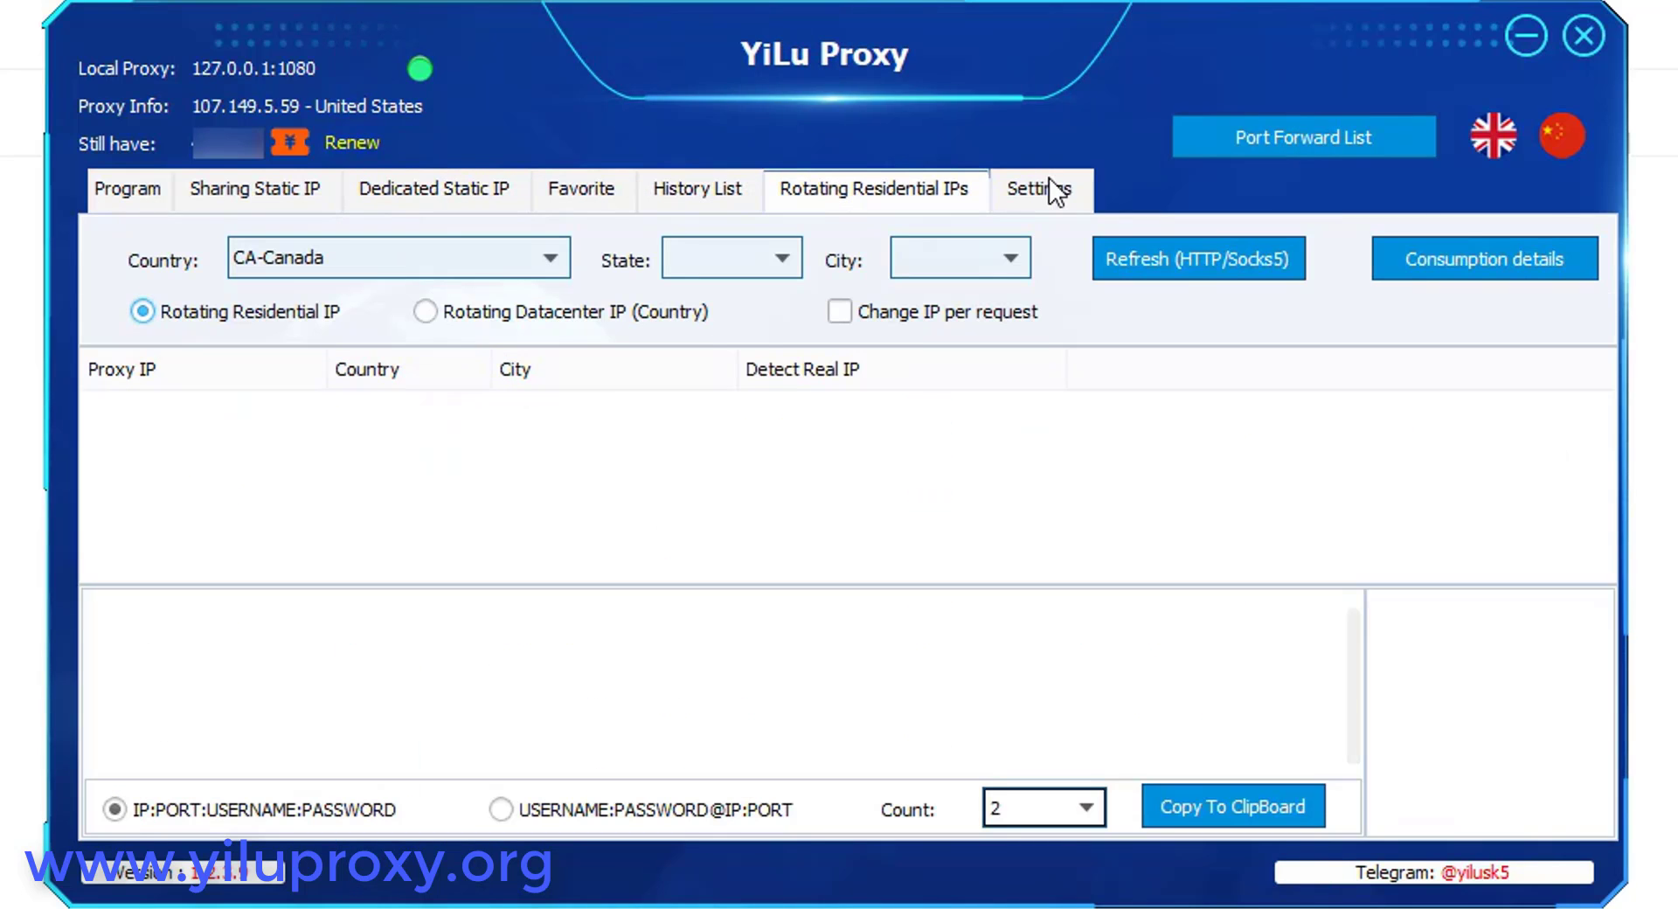
click(782, 258)
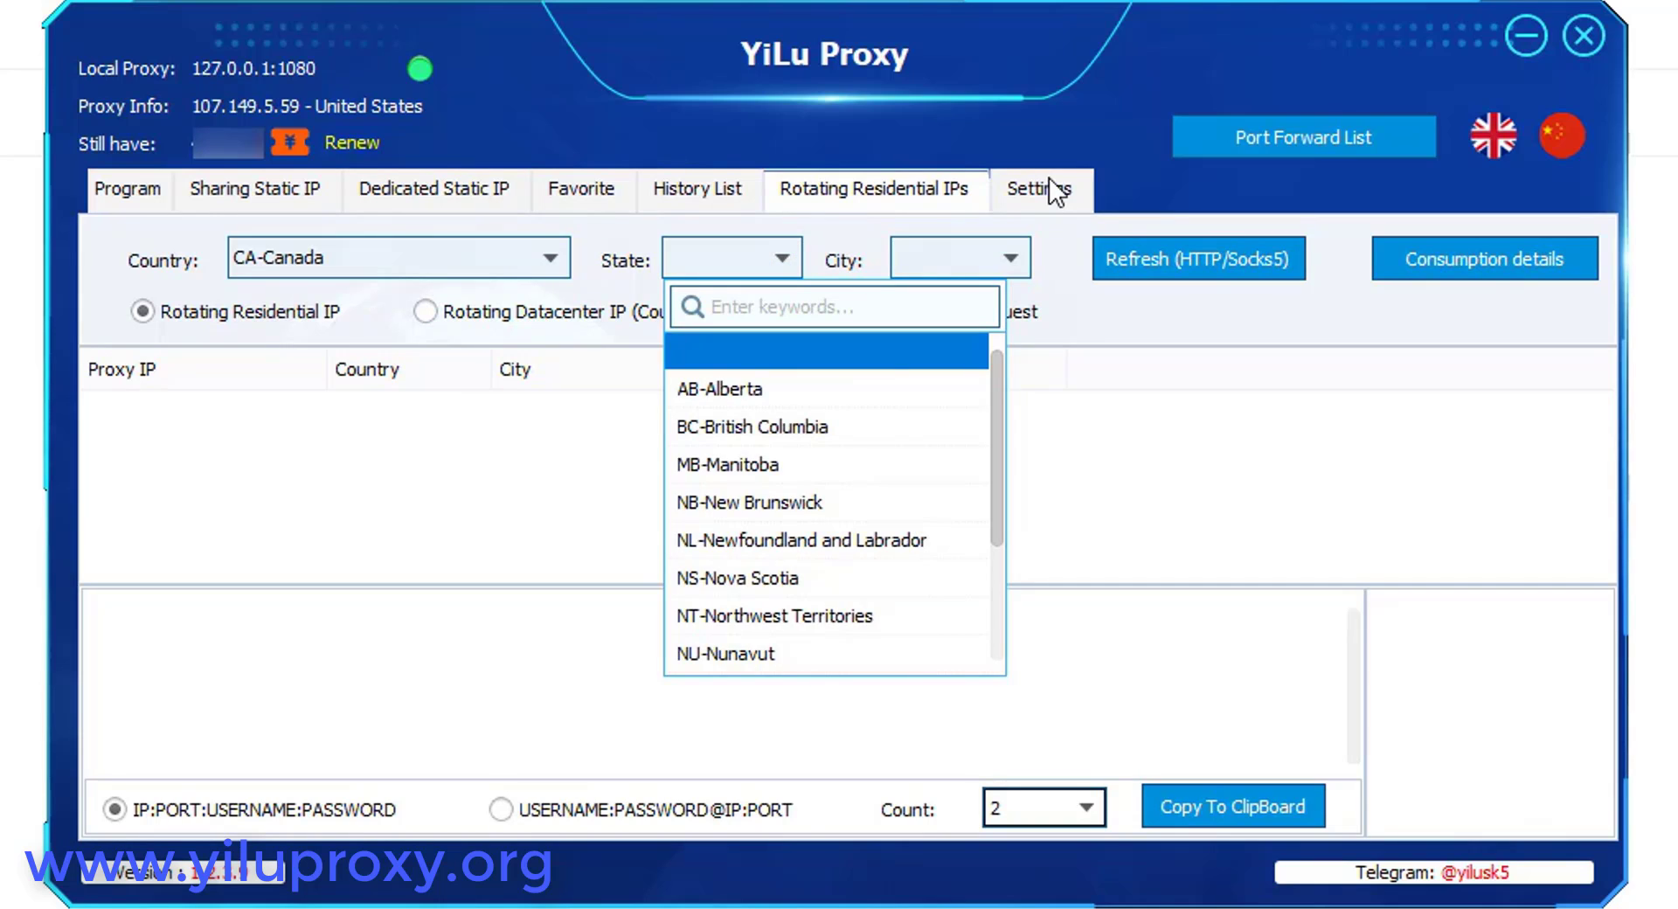
click(727, 464)
click(1010, 258)
scroll(1062, 503, down, 1)
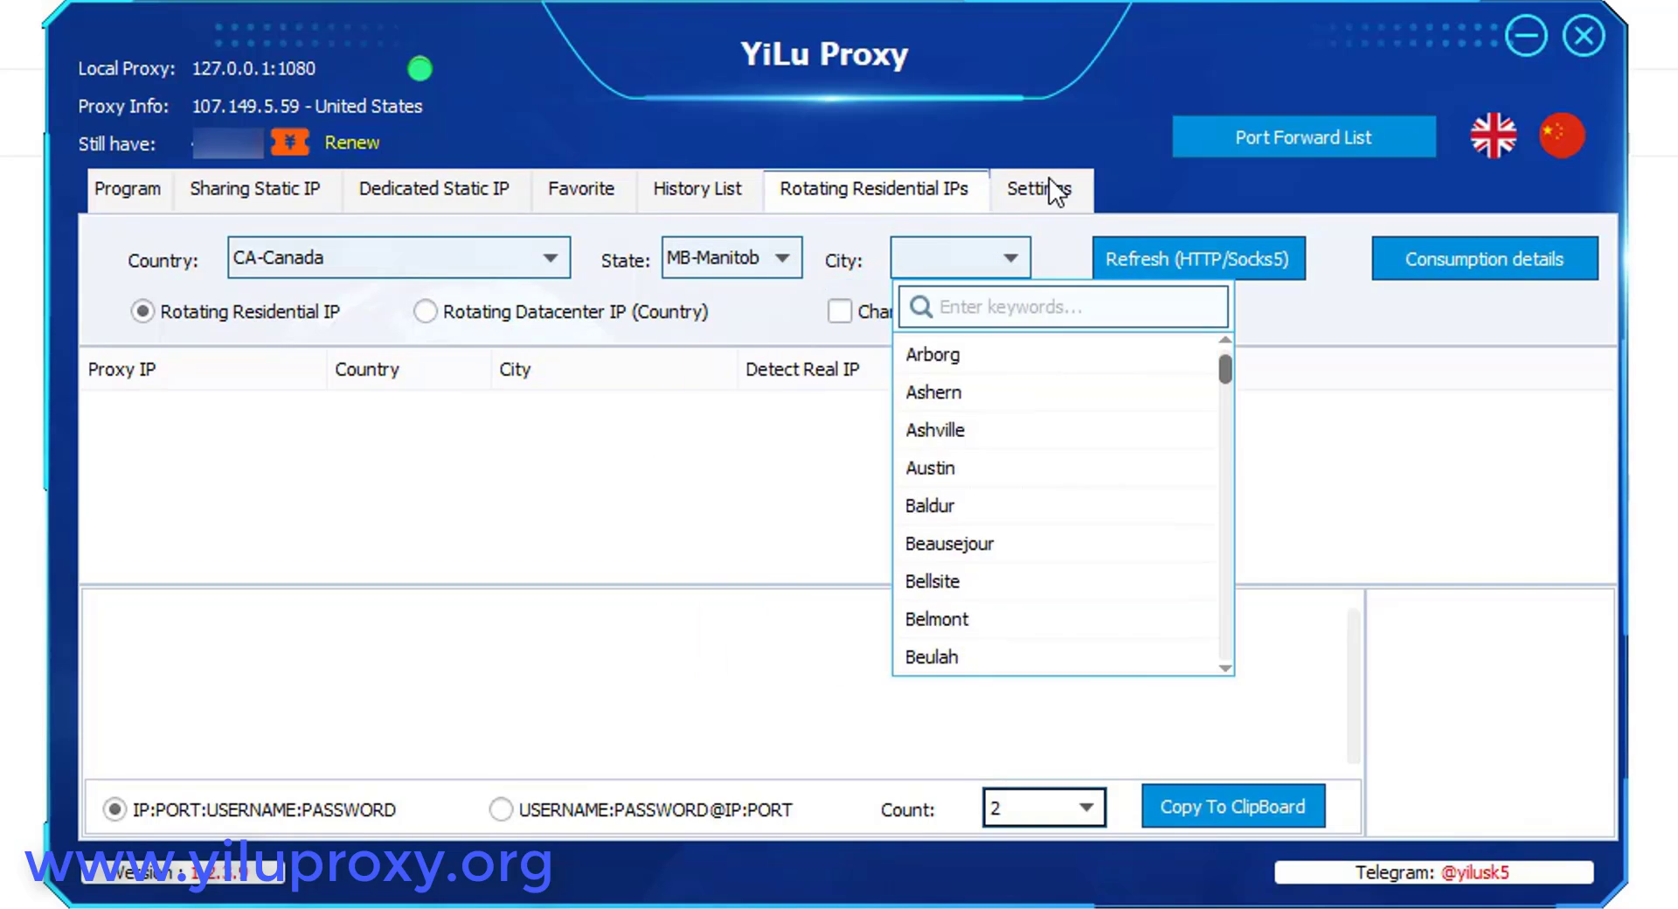
scroll(1062, 503, down, 15)
scroll(1062, 503, down, 5)
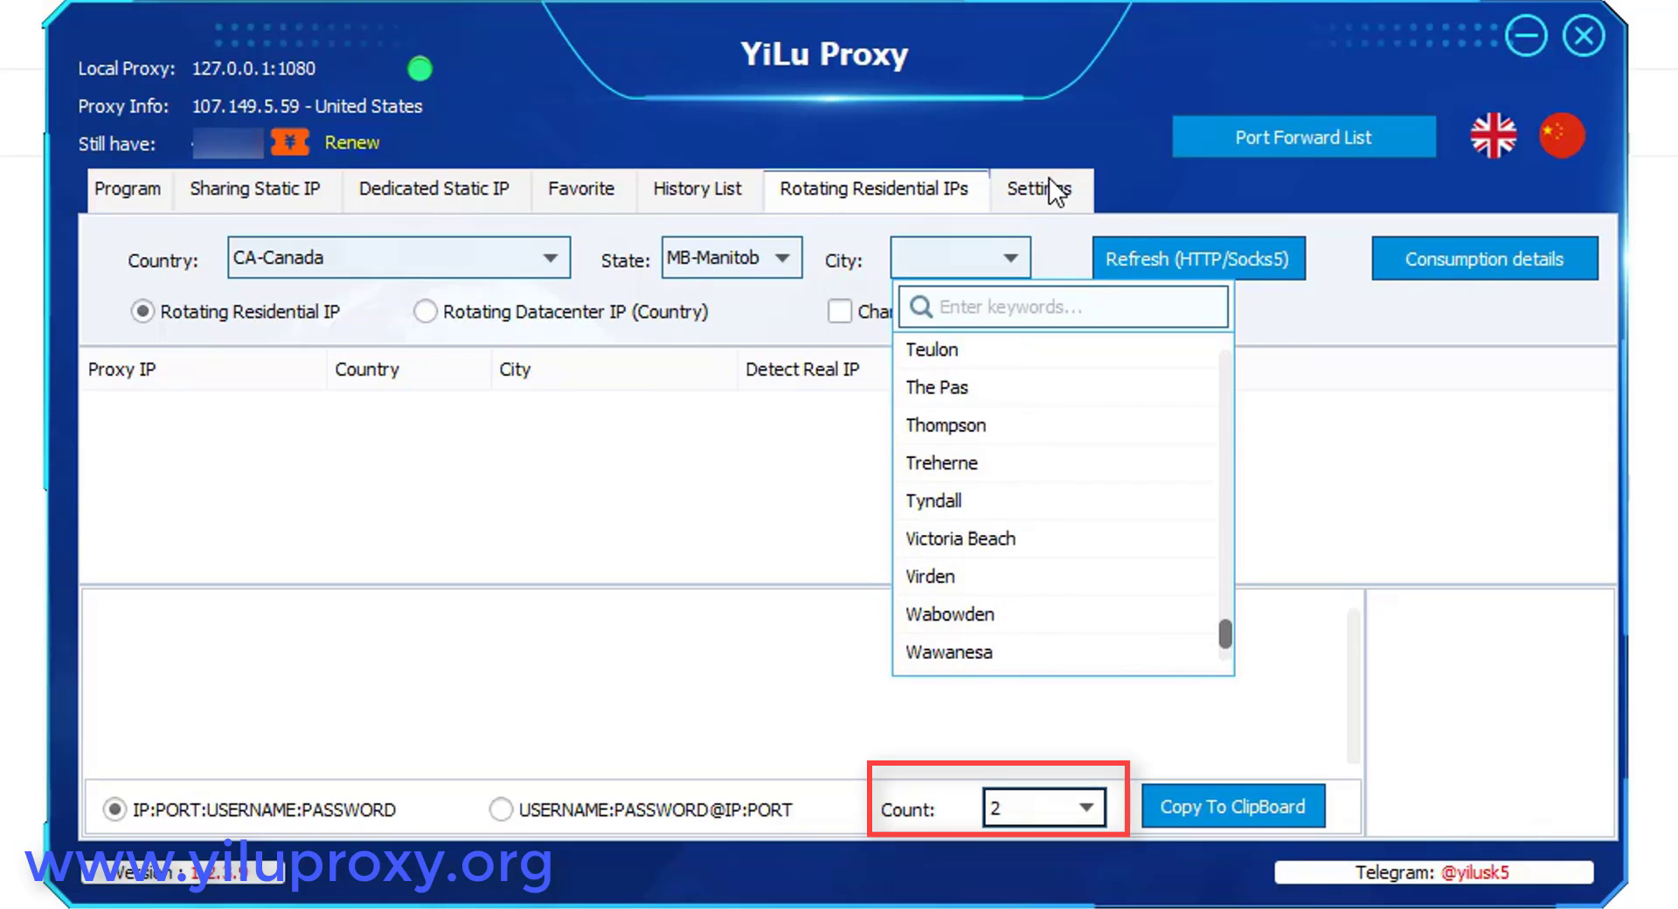
scroll(1061, 502, down, 2)
click(941, 505)
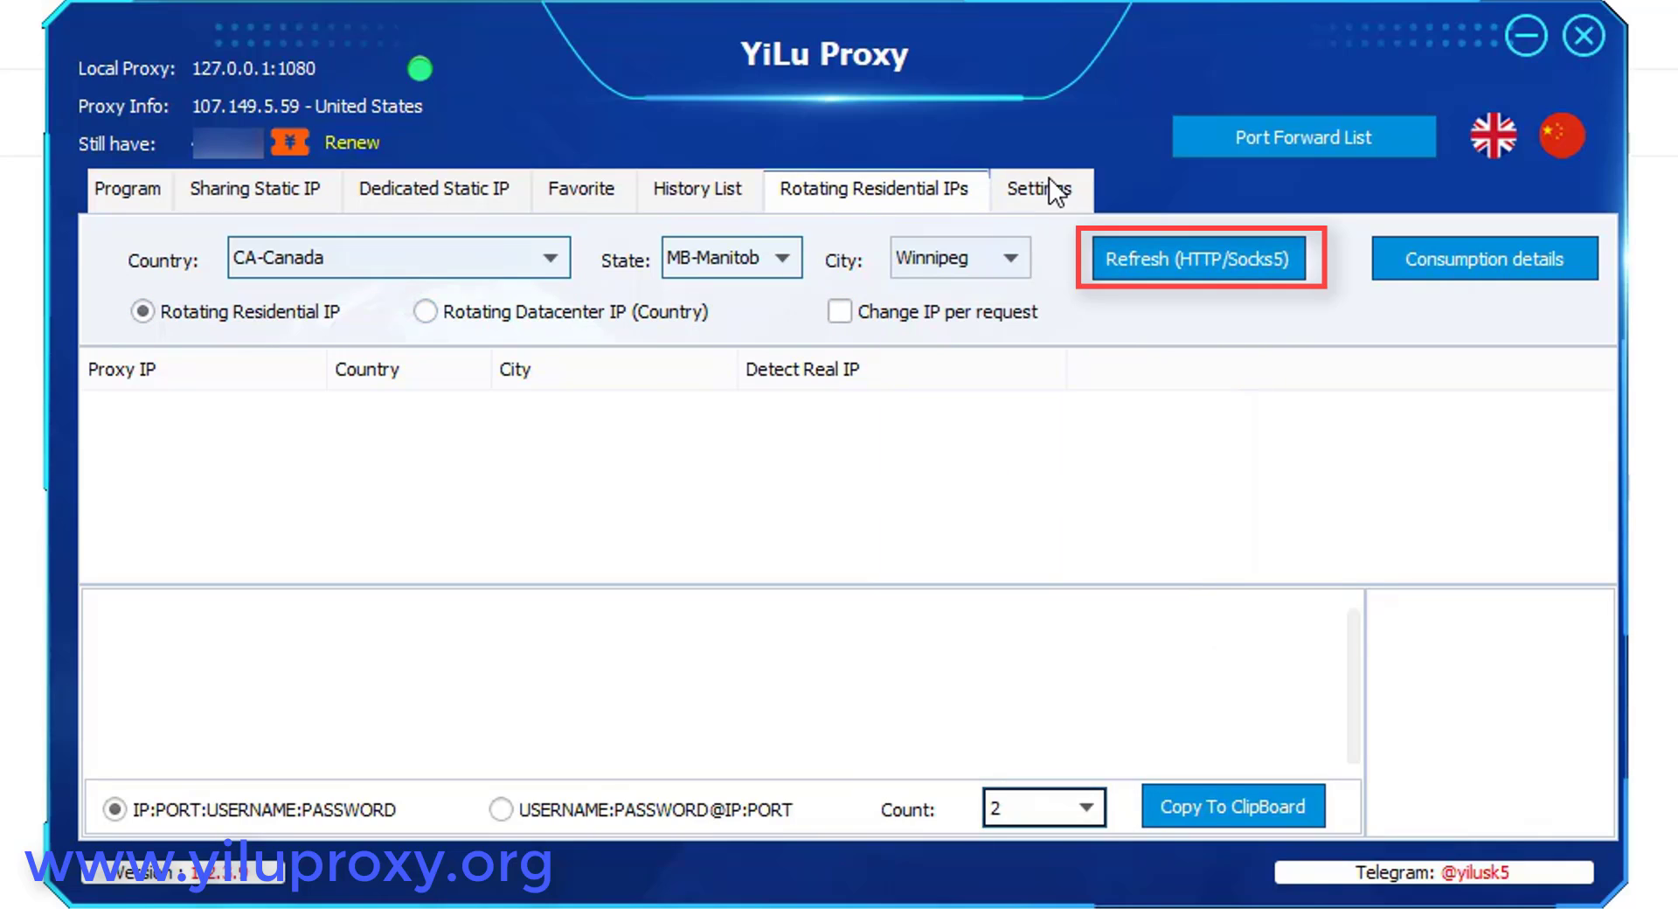
click(1198, 258)
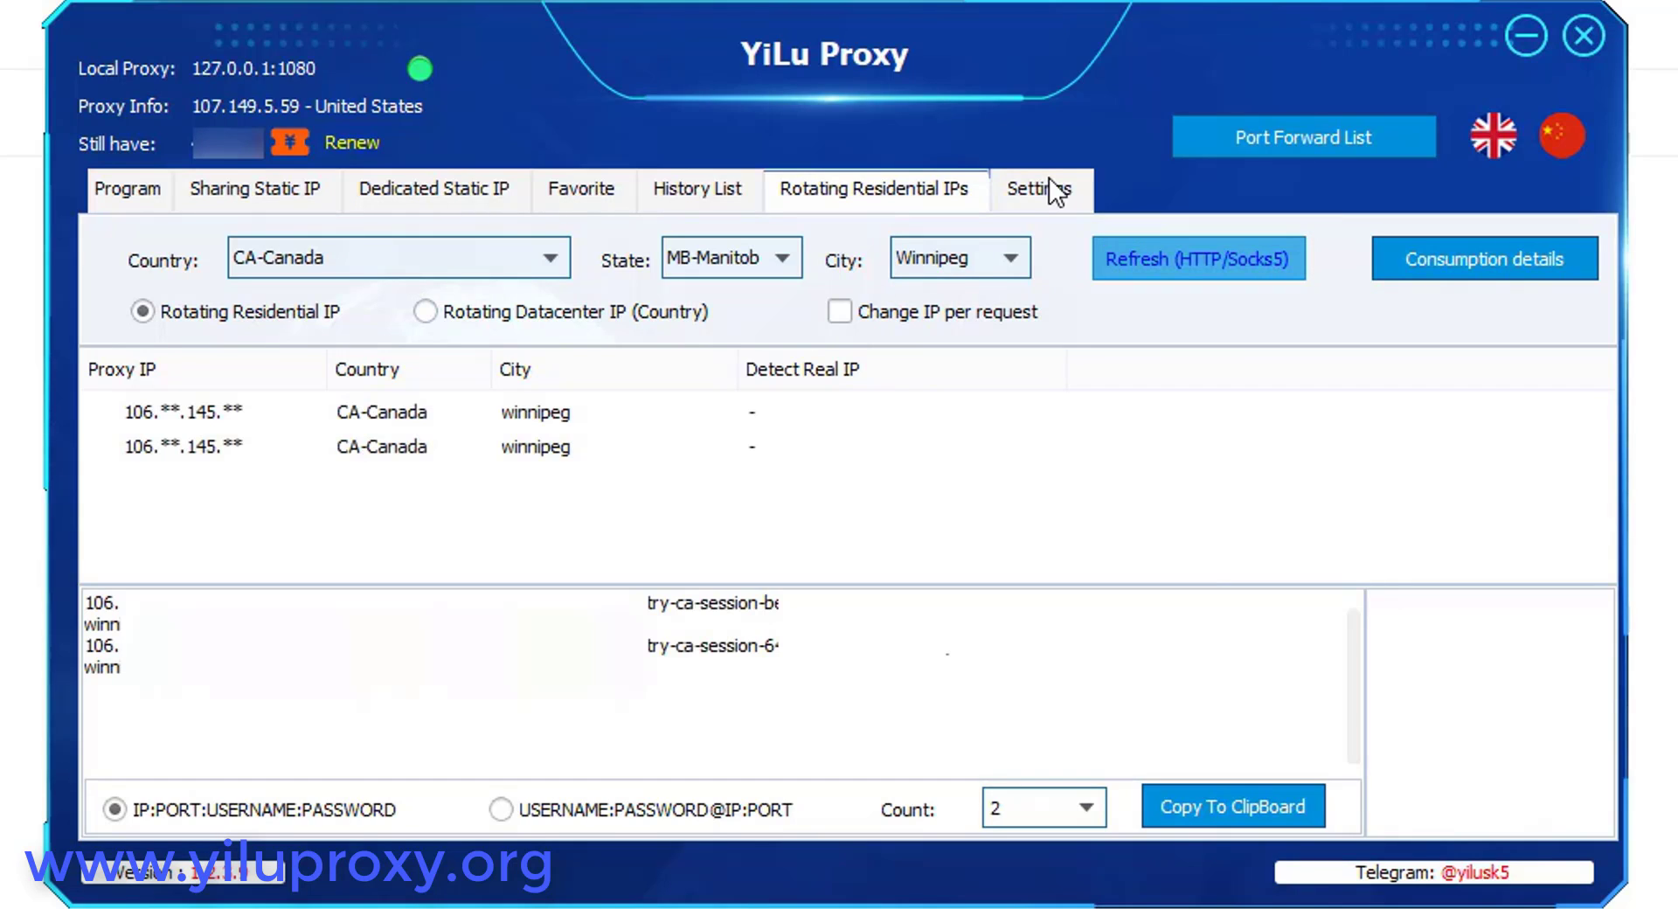
click(1198, 259)
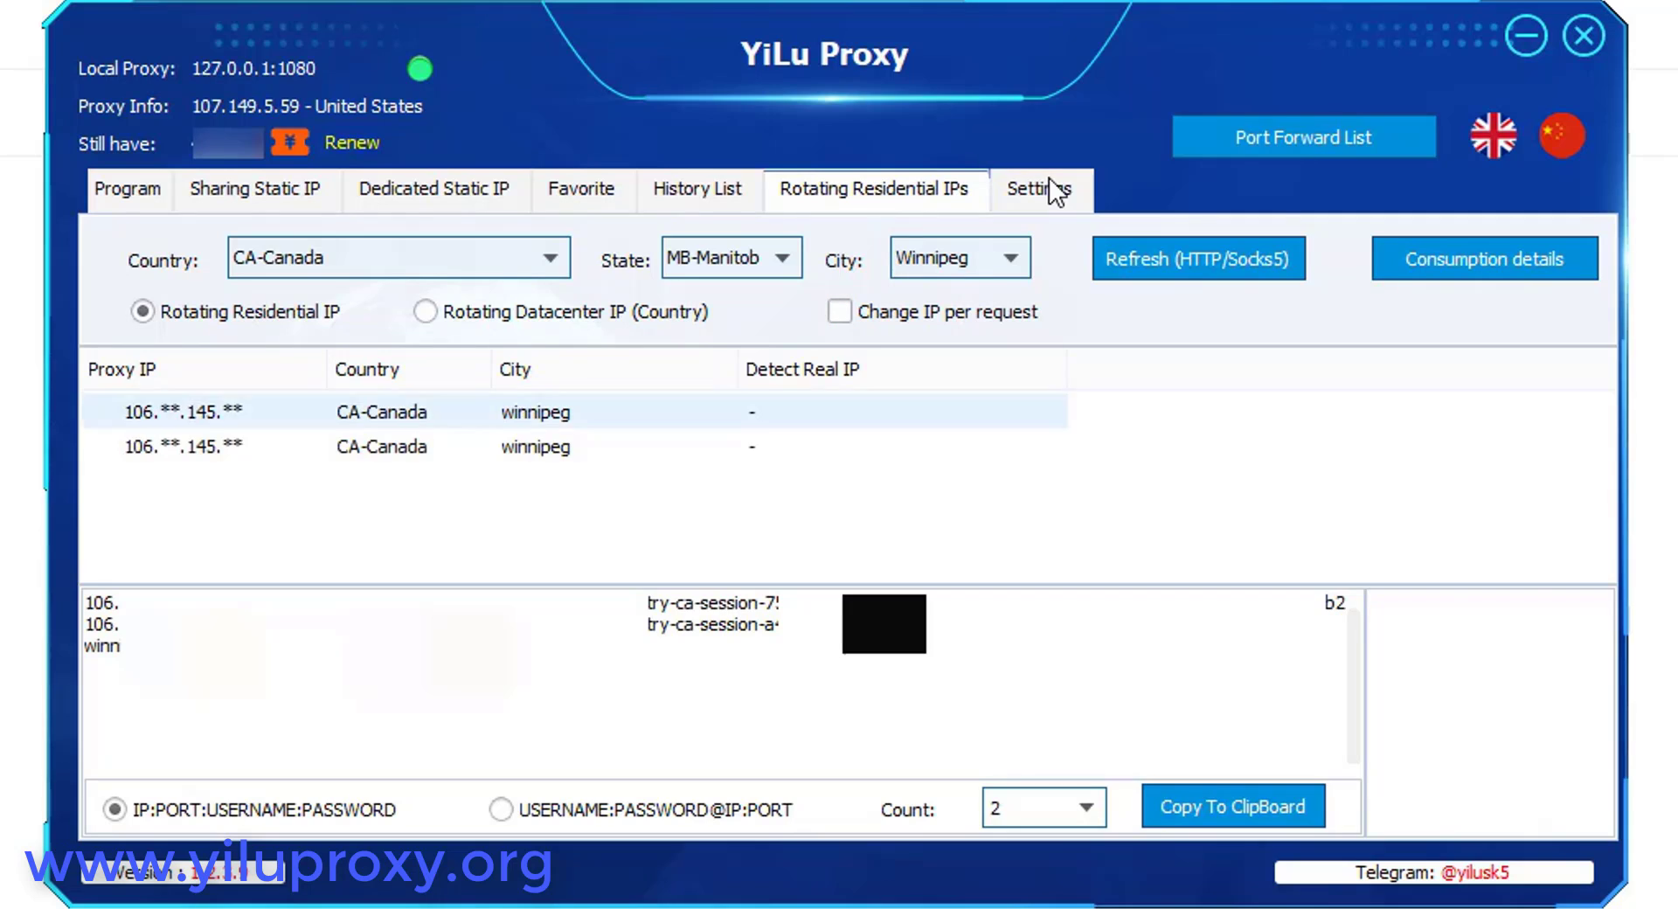
- Forward the first Winnipeg rotating residential proxy to port 5502
click(536, 447)
click(349, 410)
right_click(350, 410)
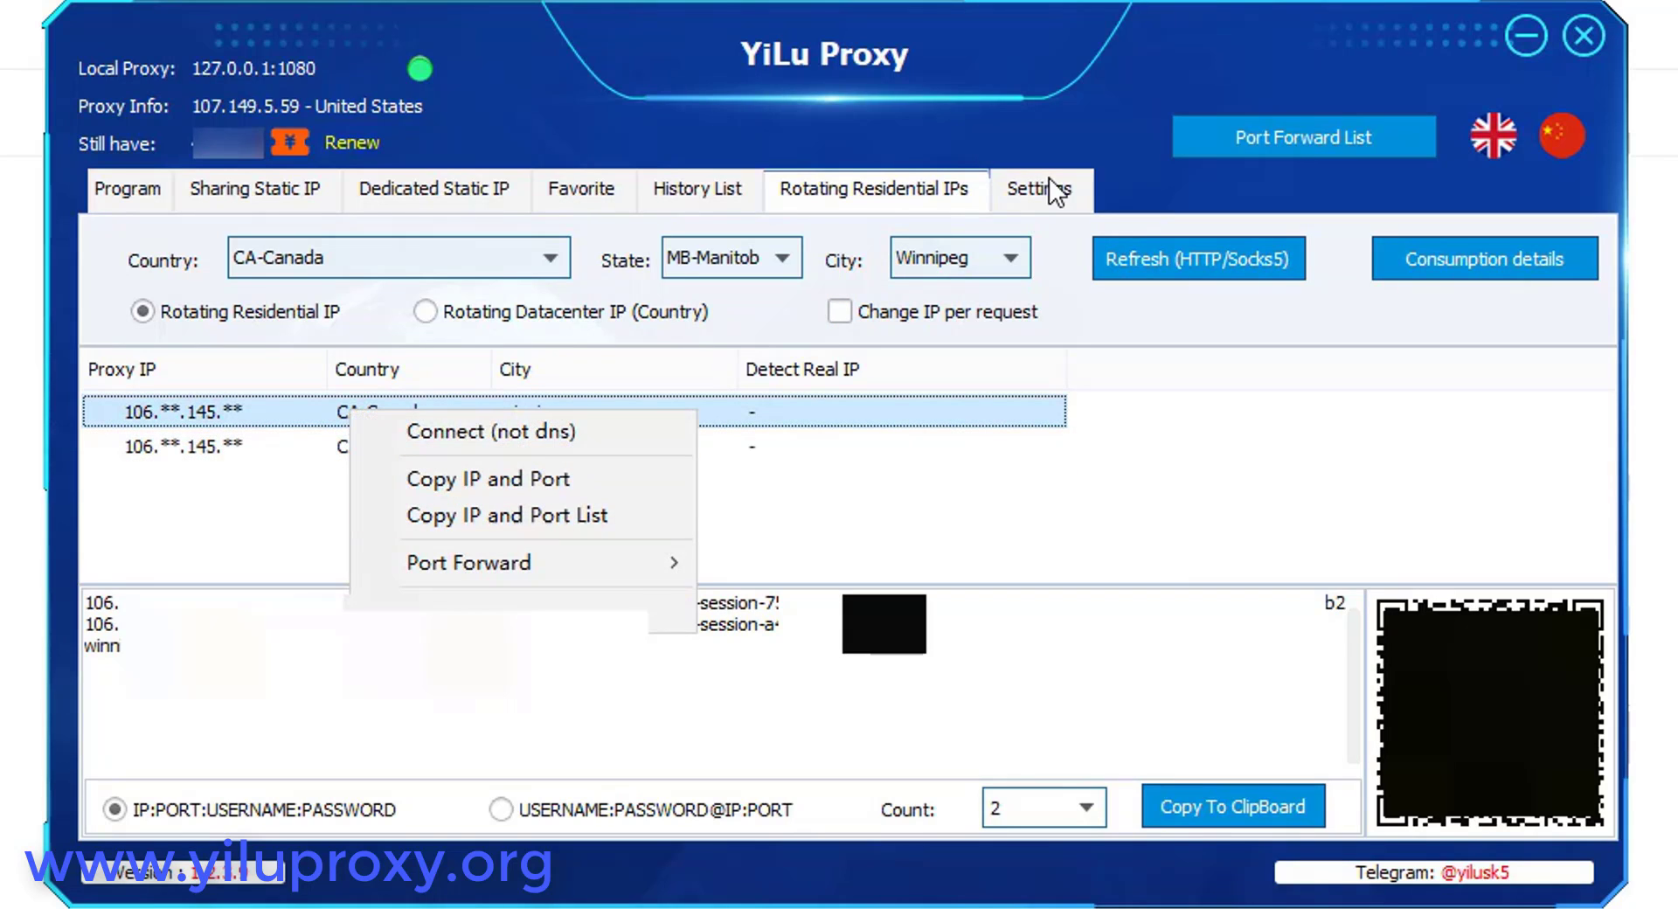
mouse_move(489, 563)
click(790, 635)
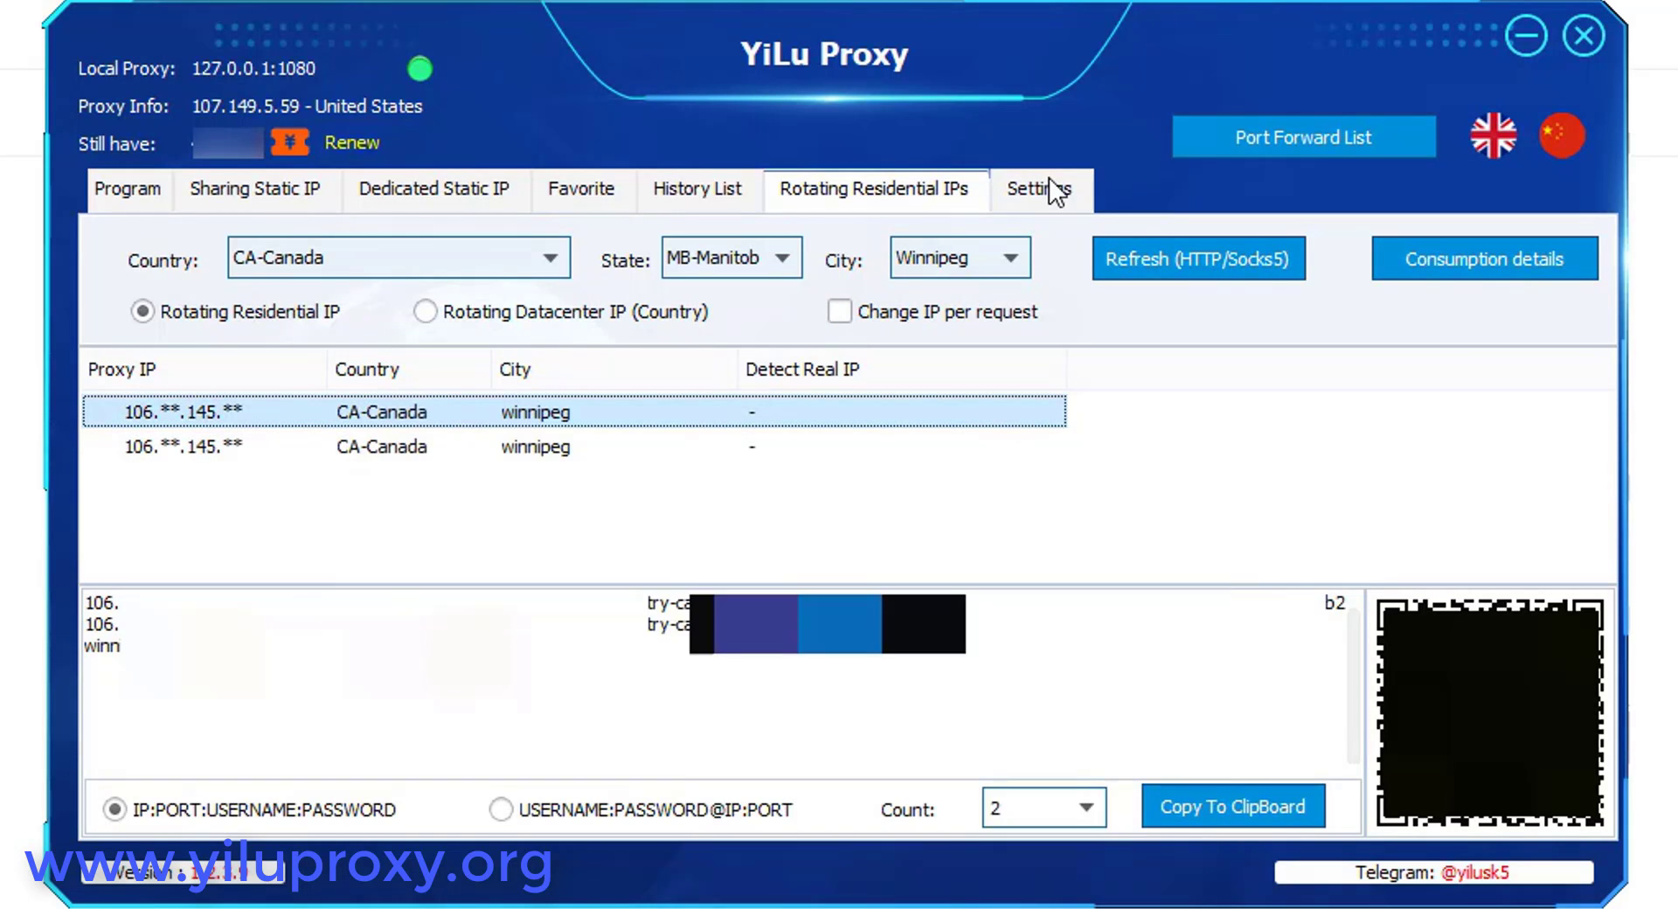
right_click(342, 410)
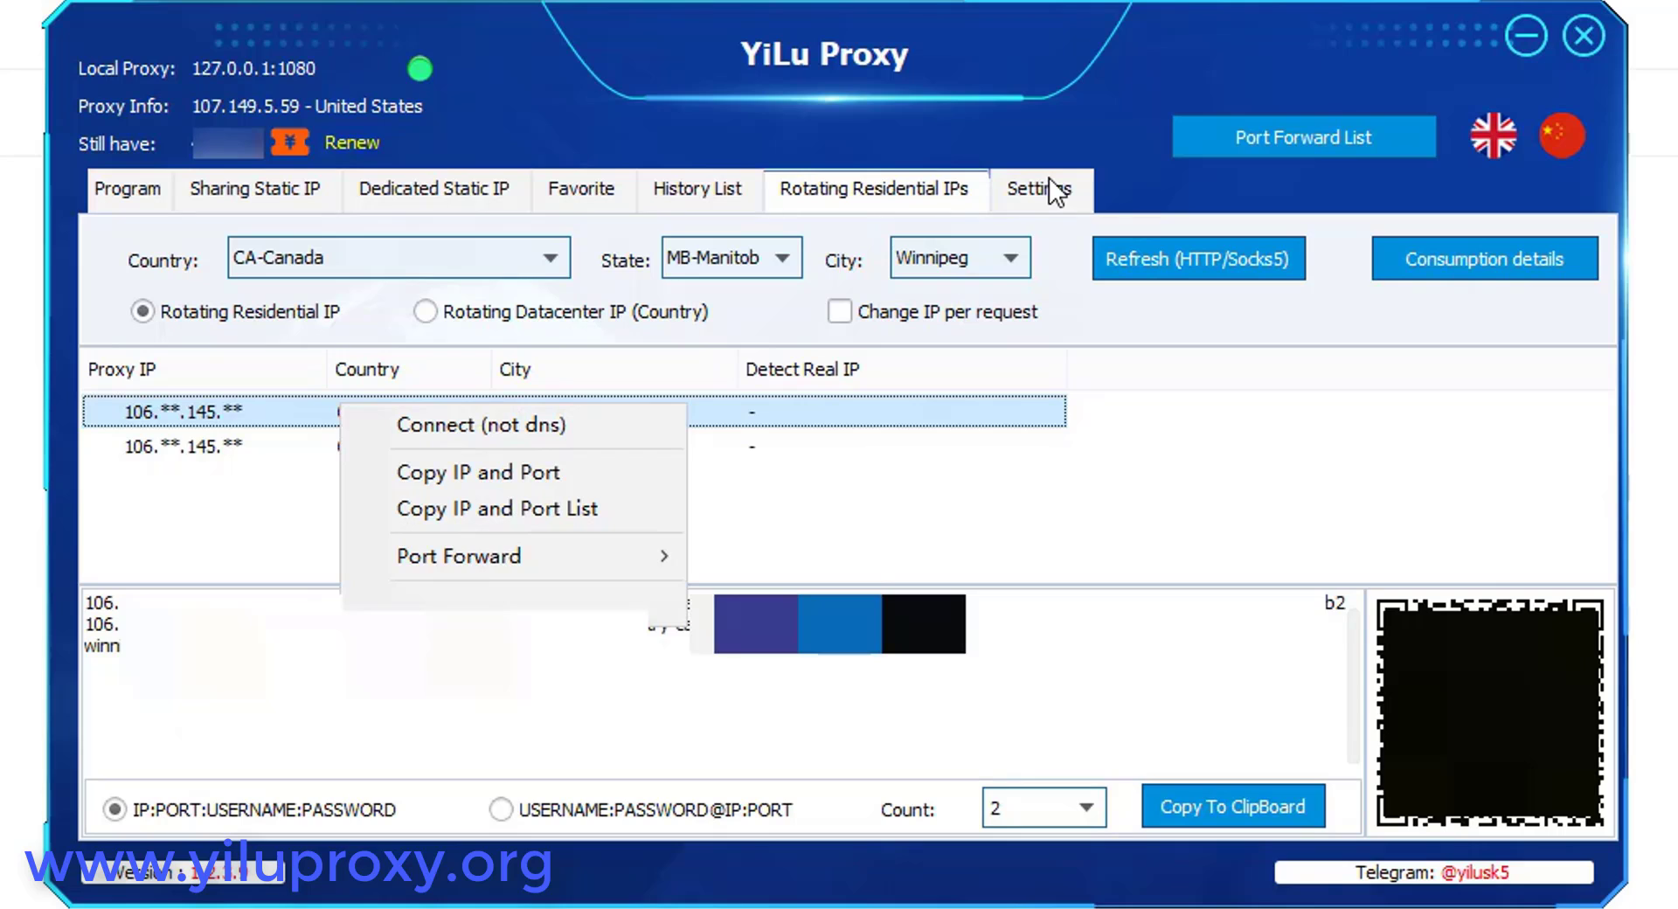
key(Escape)
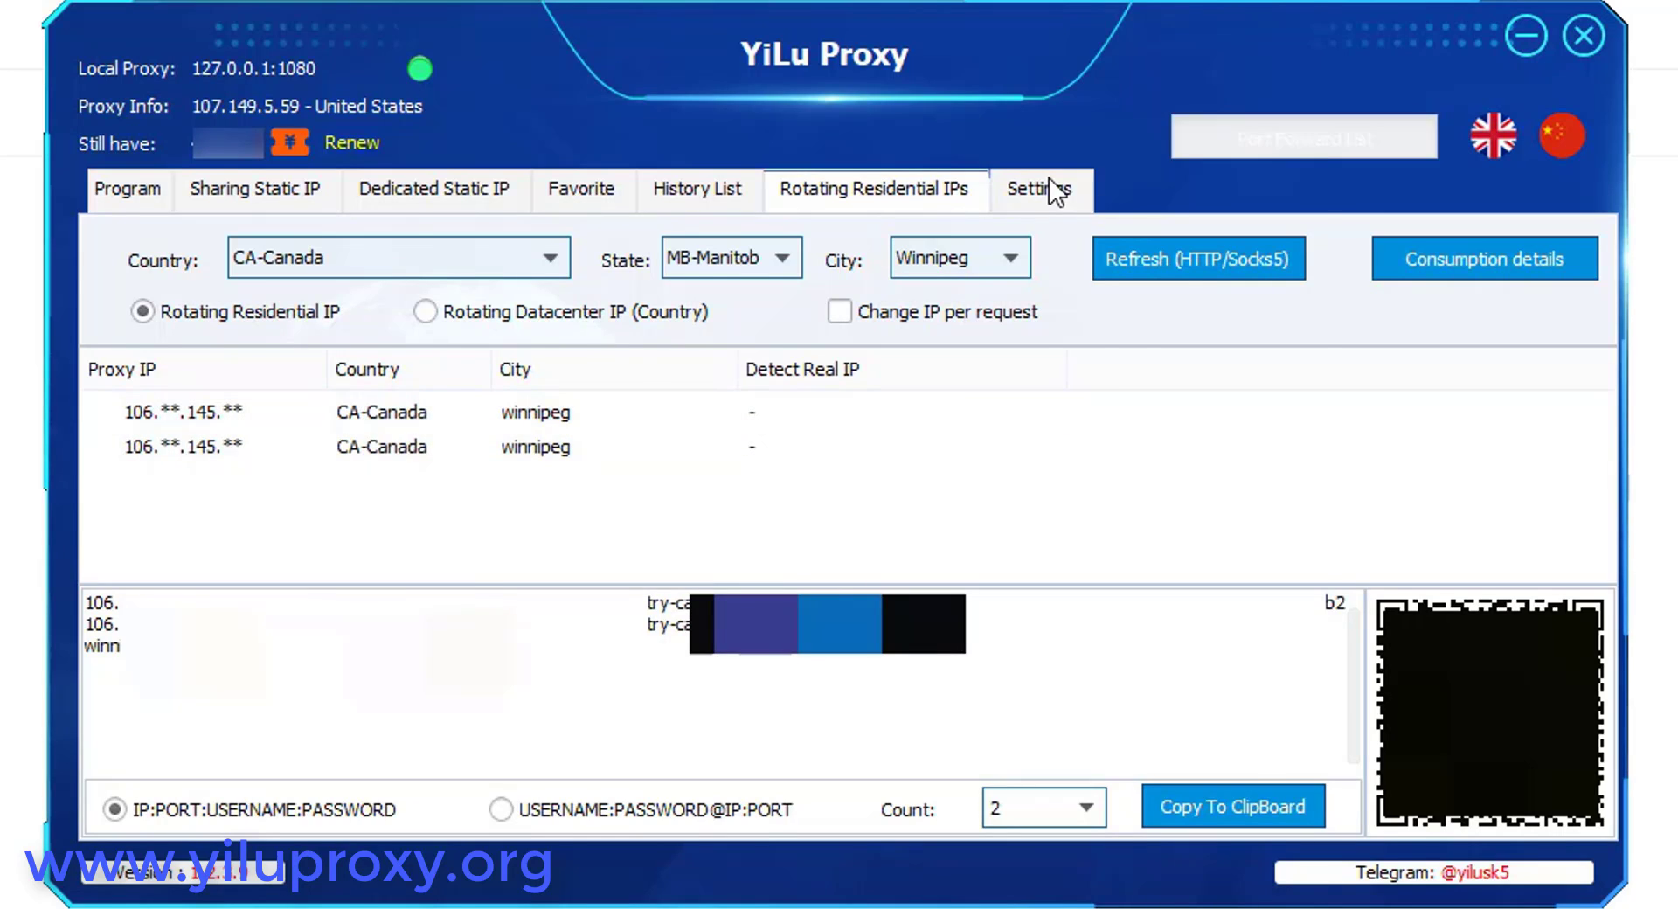
- Check the port forwarding assignments, then return to the static IP lists
click(1304, 138)
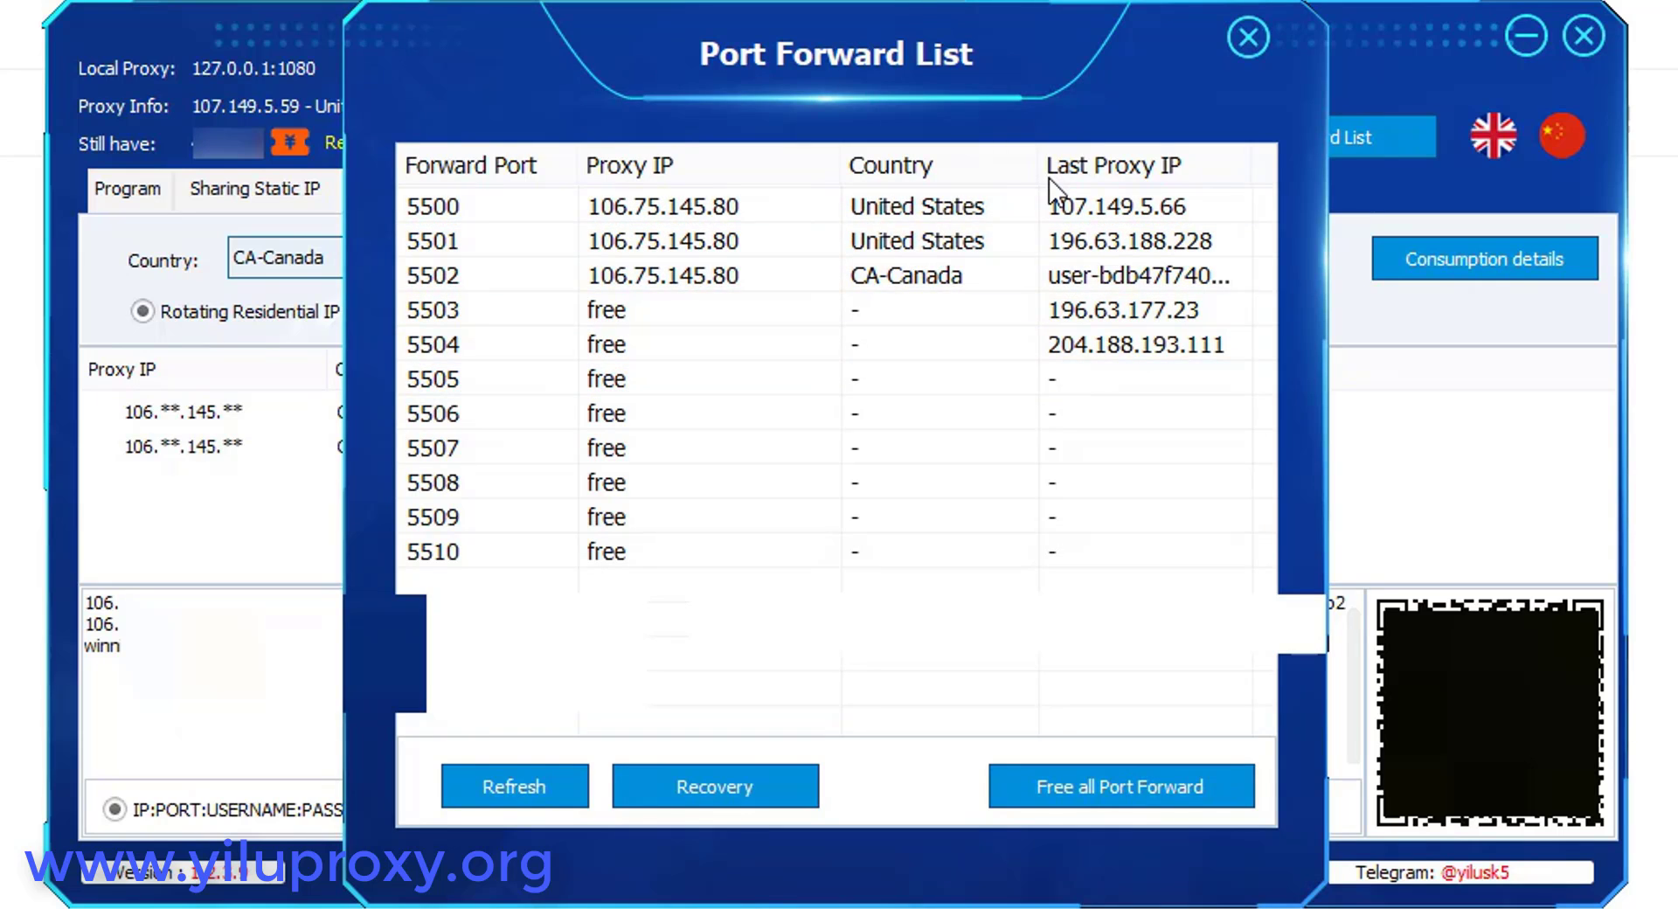
click(1248, 37)
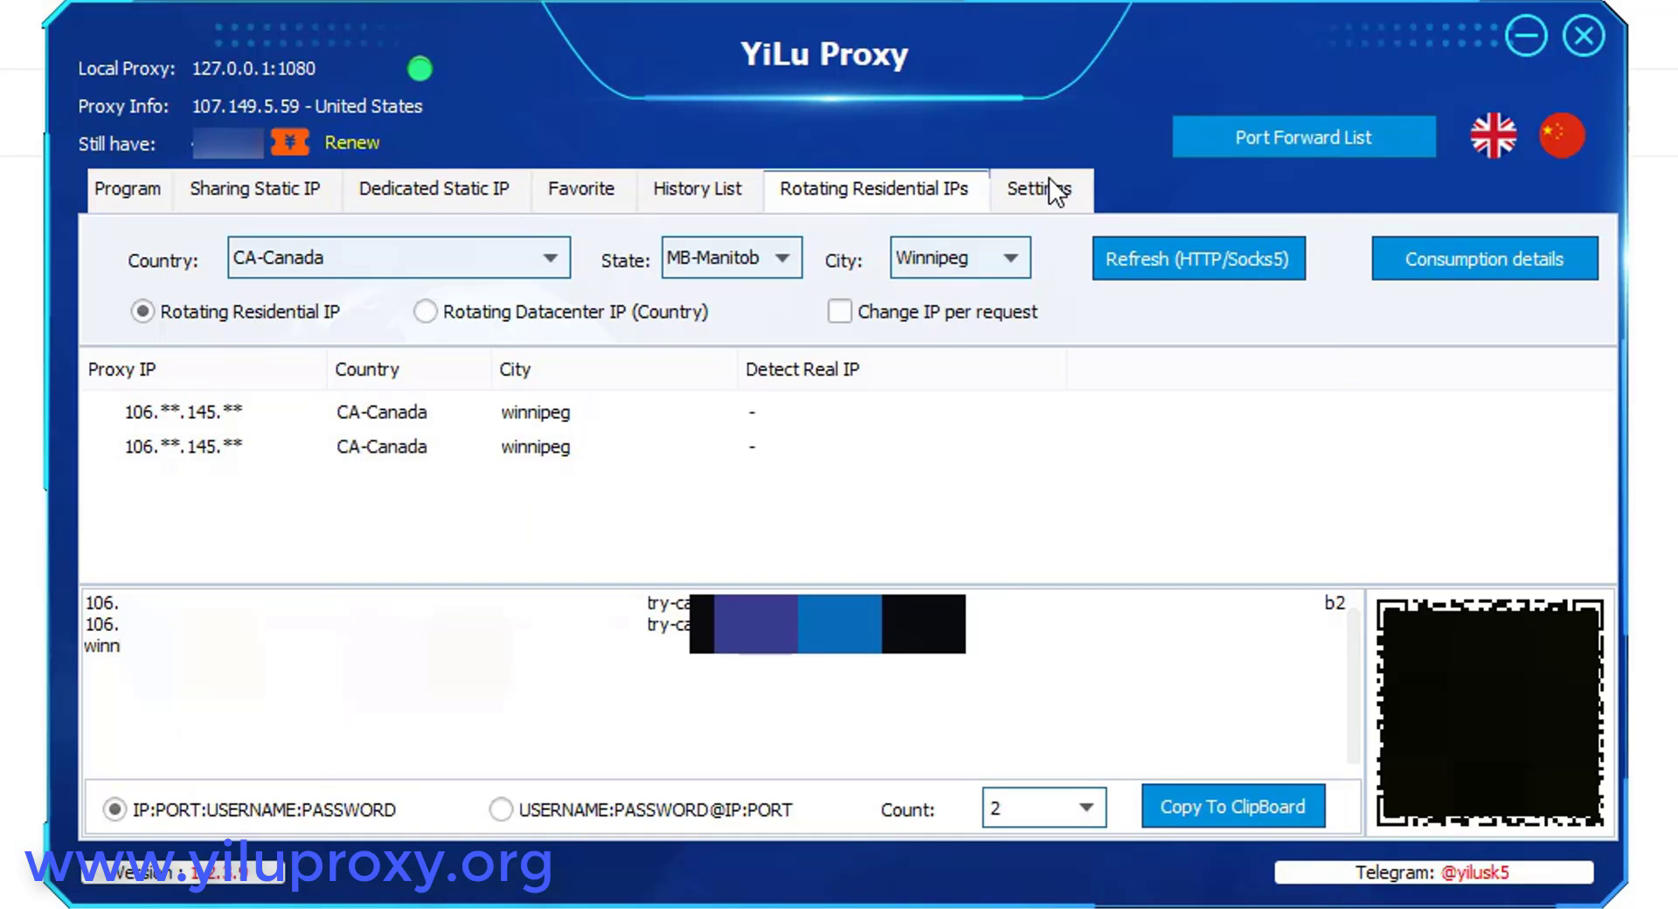
click(254, 188)
click(433, 188)
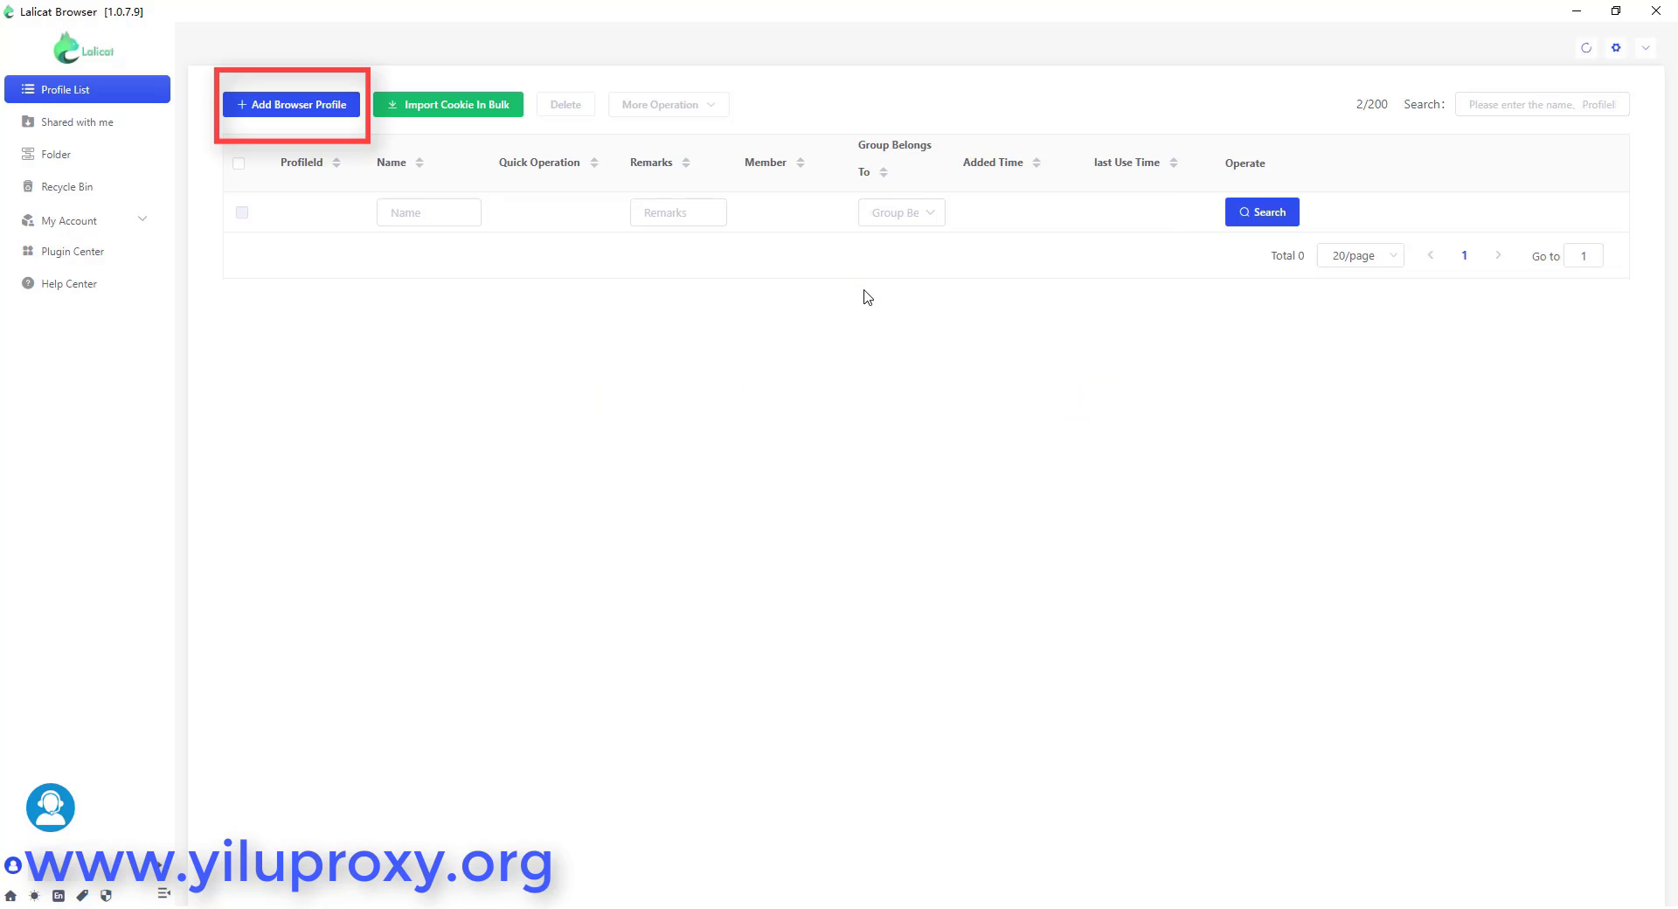
- In Lalicat Browser, start a new browser profile named metamask with browser version 104
click(291, 104)
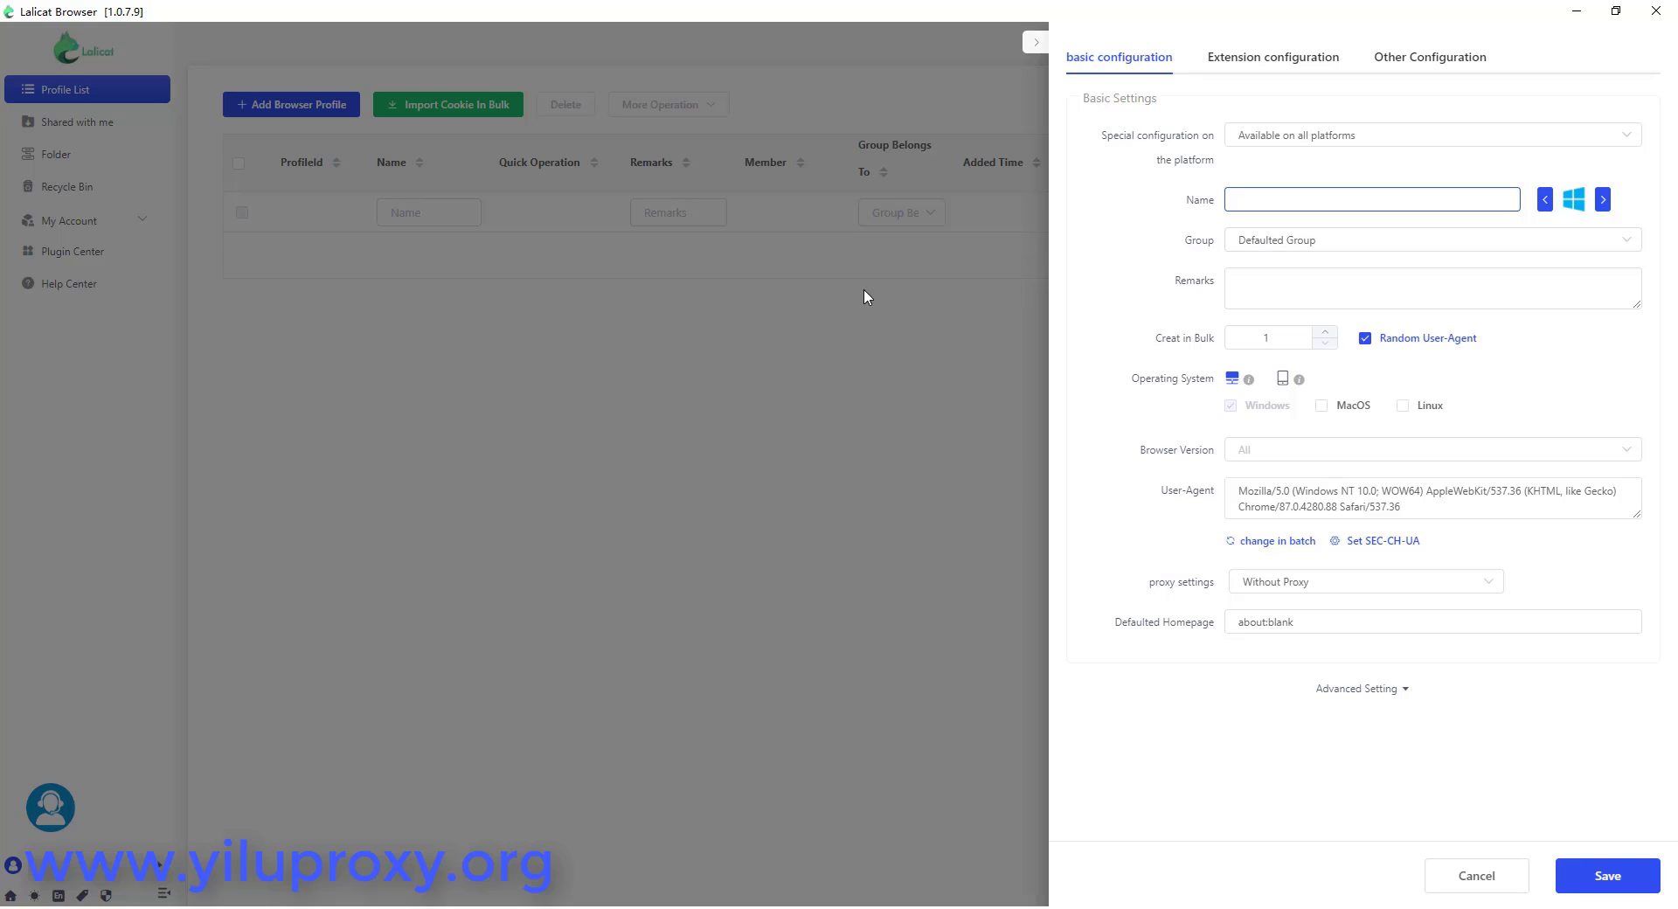
text(metamask)
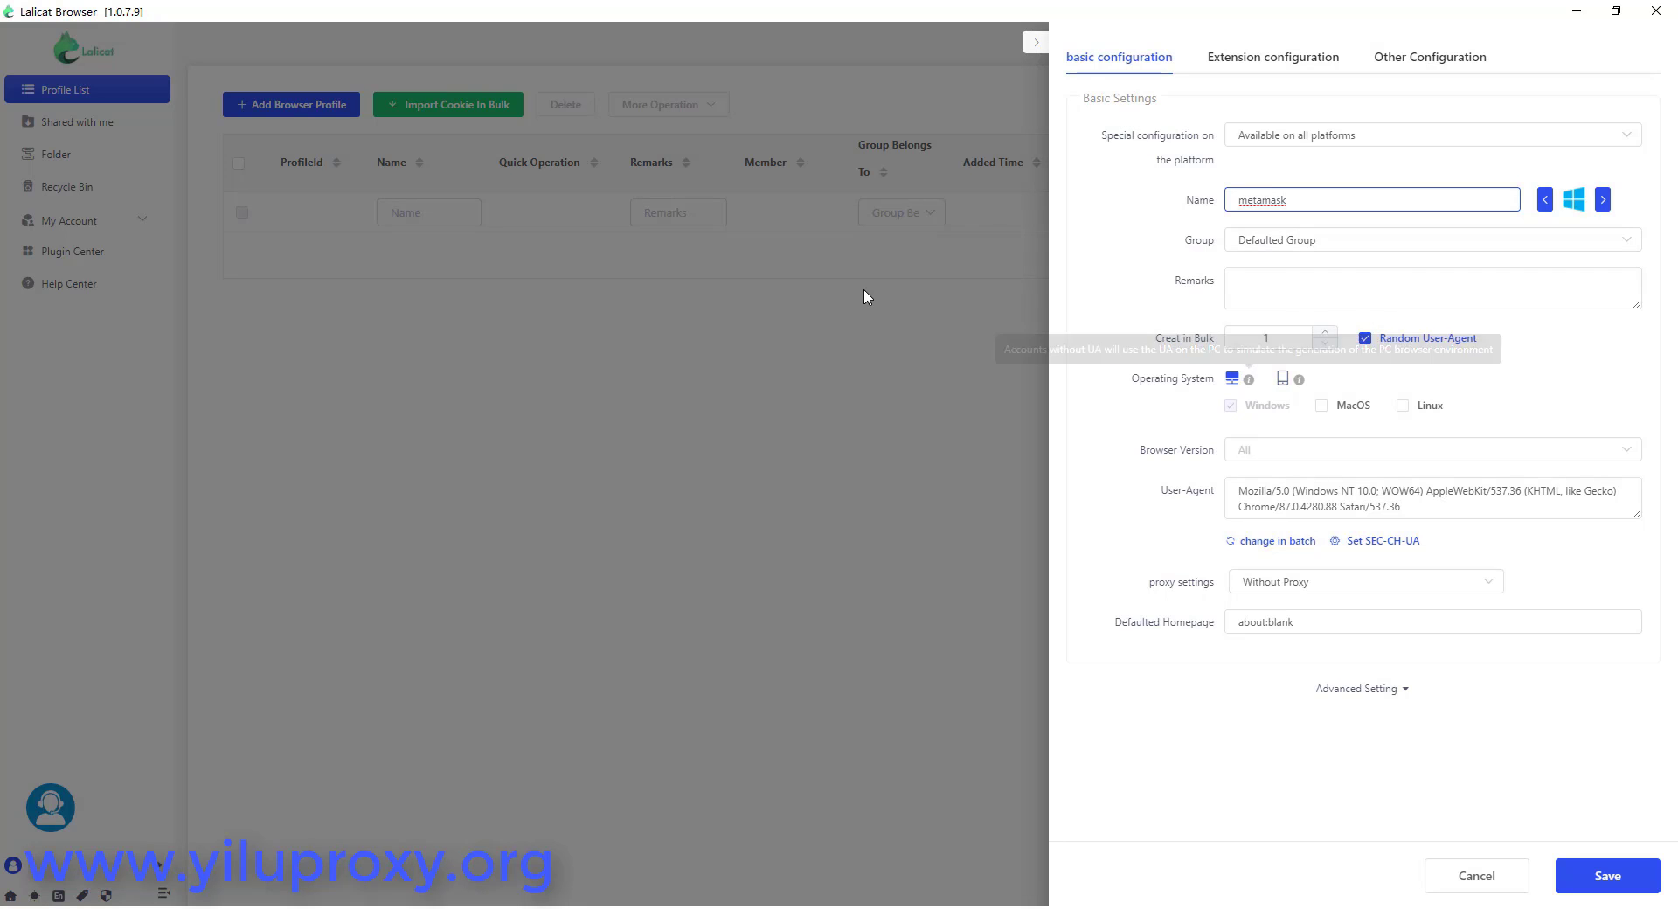
click(1433, 449)
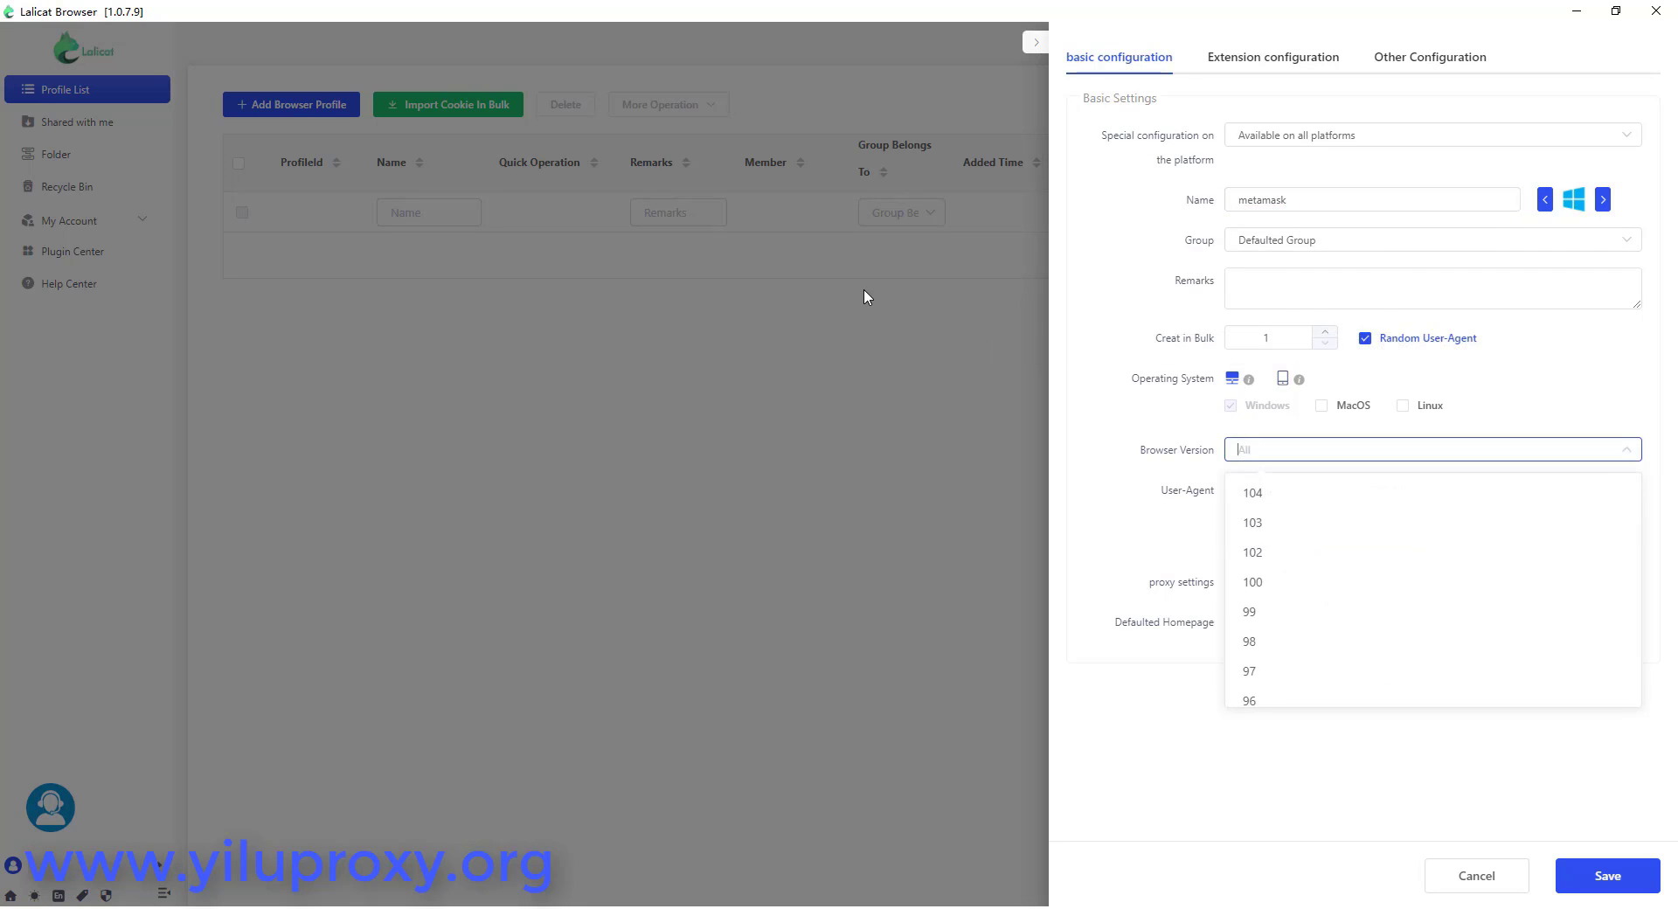
click(1252, 493)
click(1144, 516)
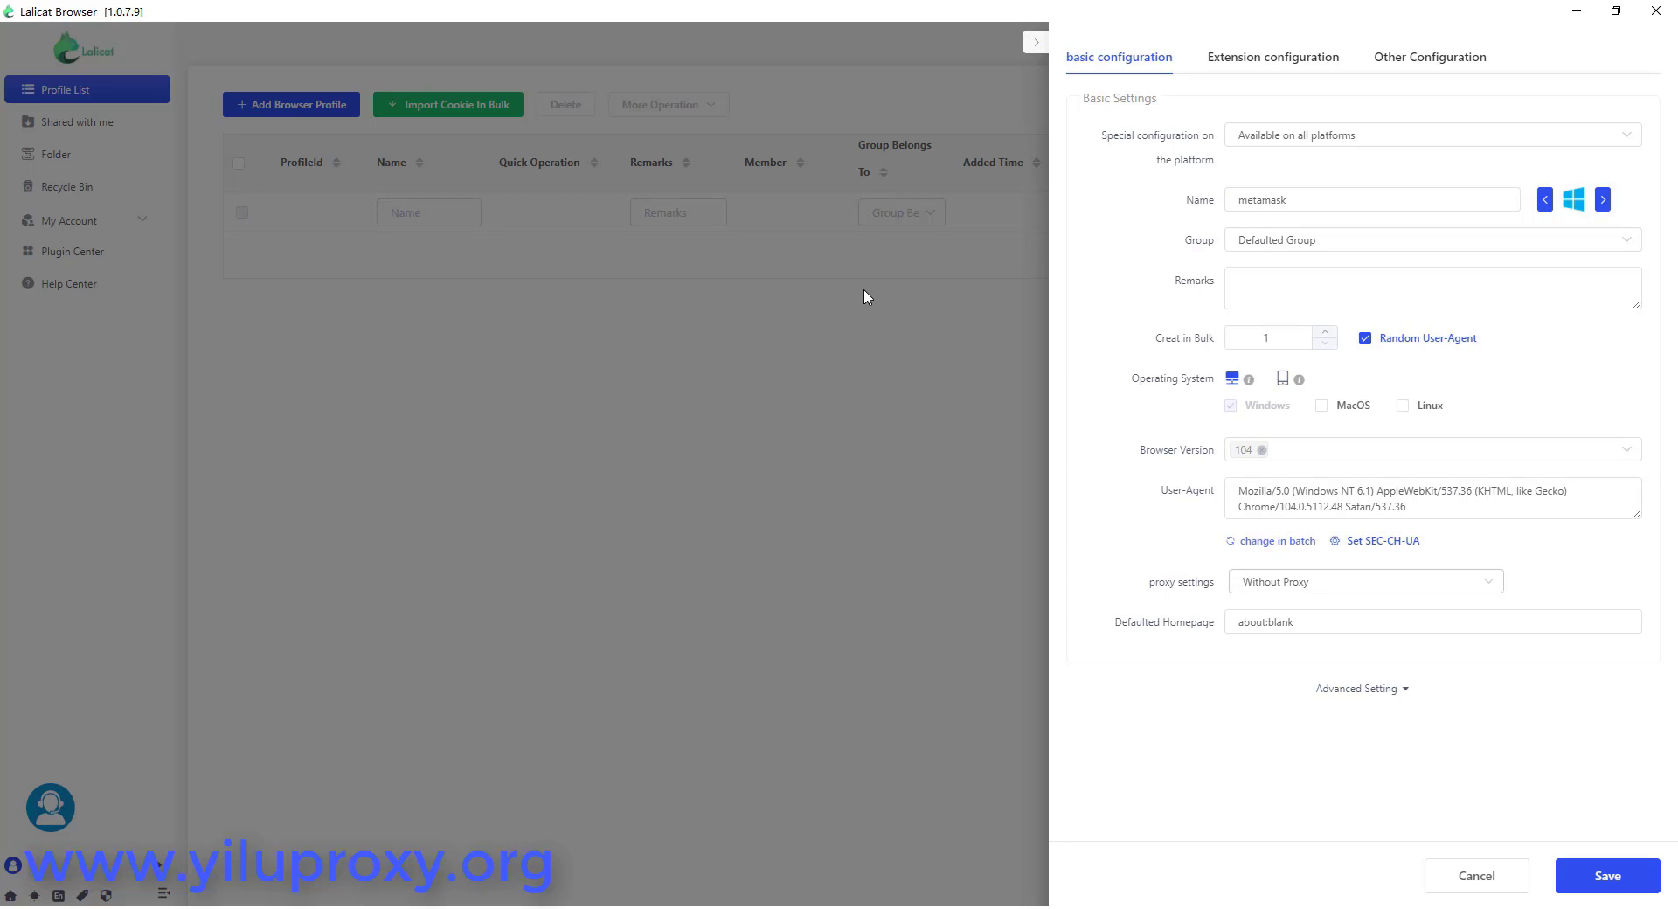
- Set the profile's proxy to SOCKS5 at IP address 127.0.0.1, port 1080, and check the network
click(1366, 582)
click(1271, 714)
click(1429, 622)
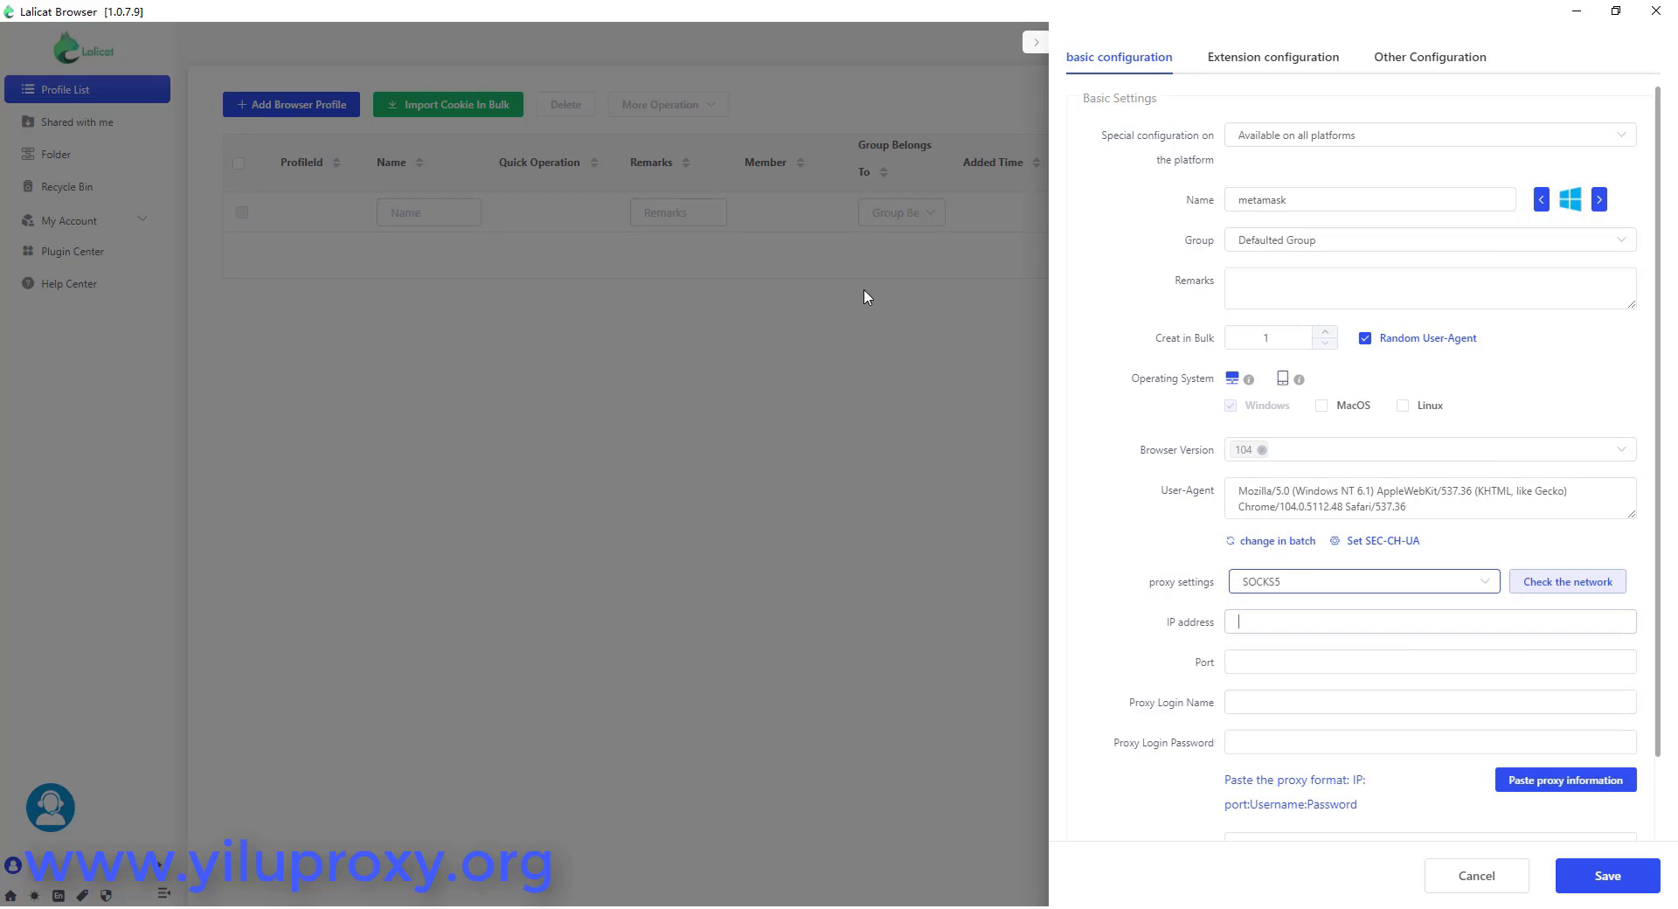
text(127.0)
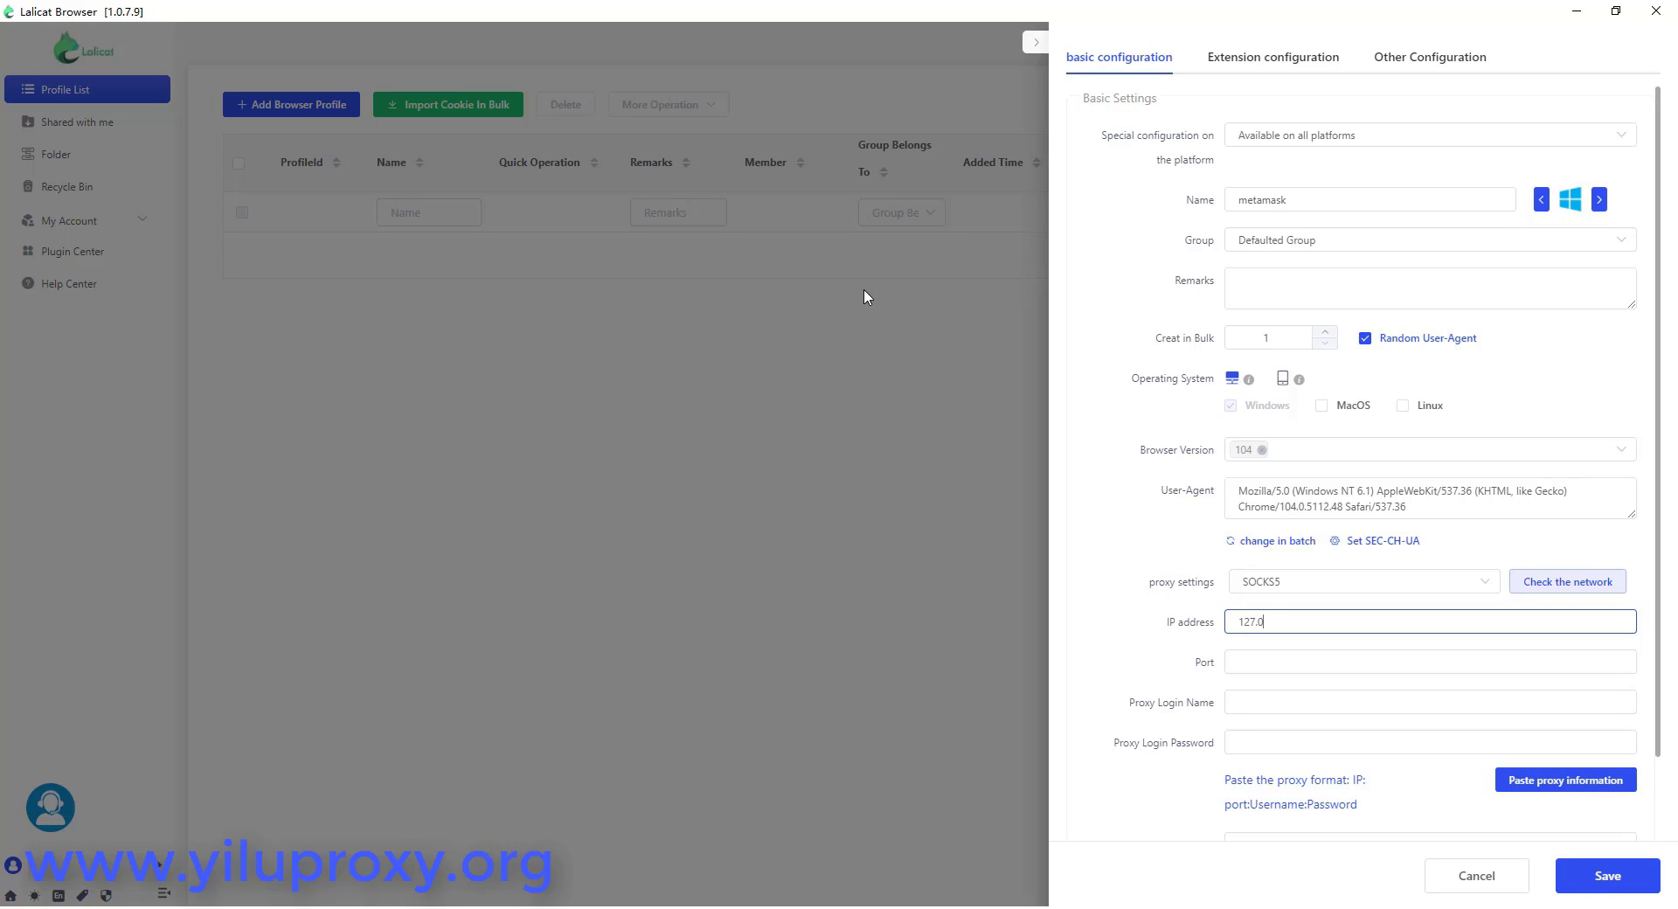
text(.0.1)
key(Tab)
text(1080)
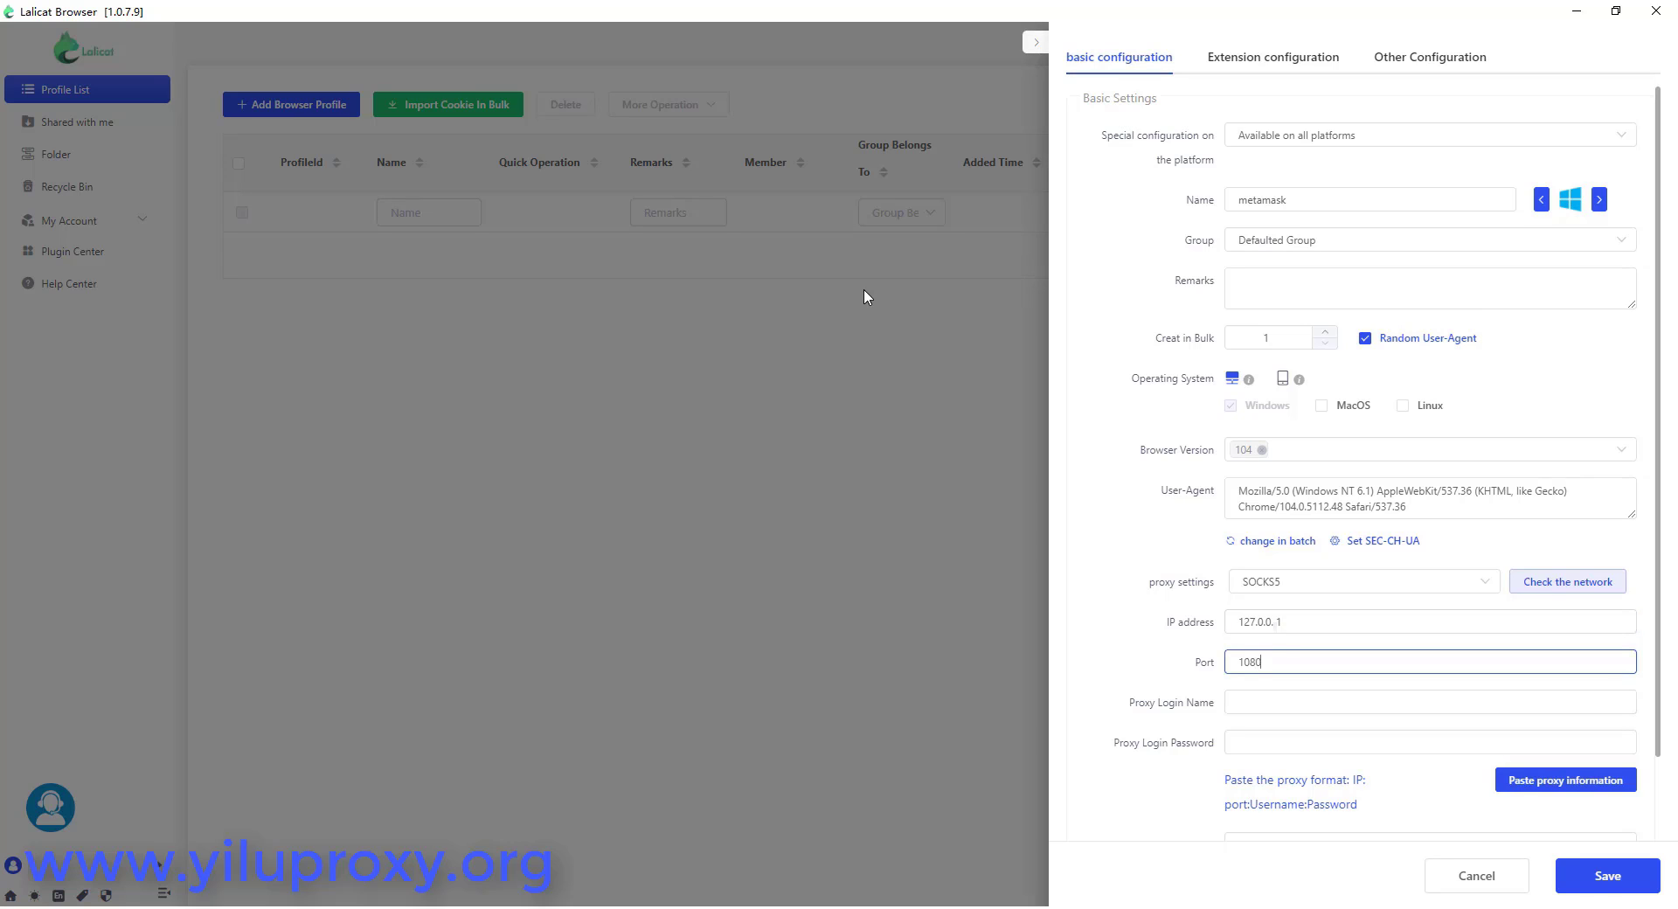
click(1568, 582)
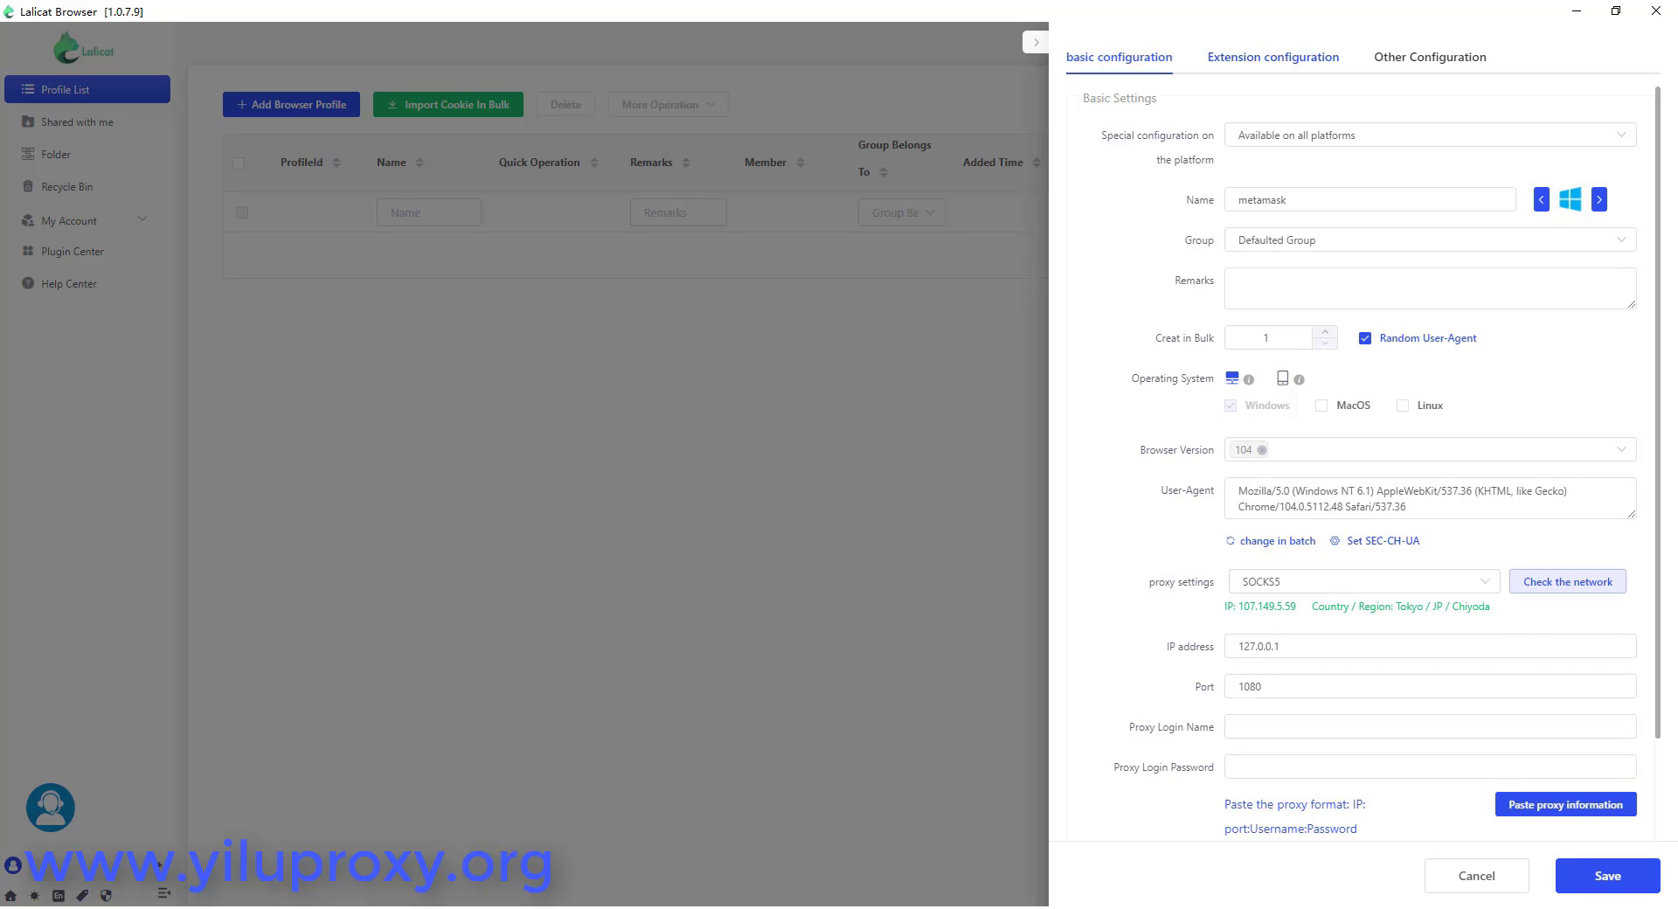
- Forbid inheriting global extension settings, enable the MetaMask extension for the profile, and save it
click(1272, 57)
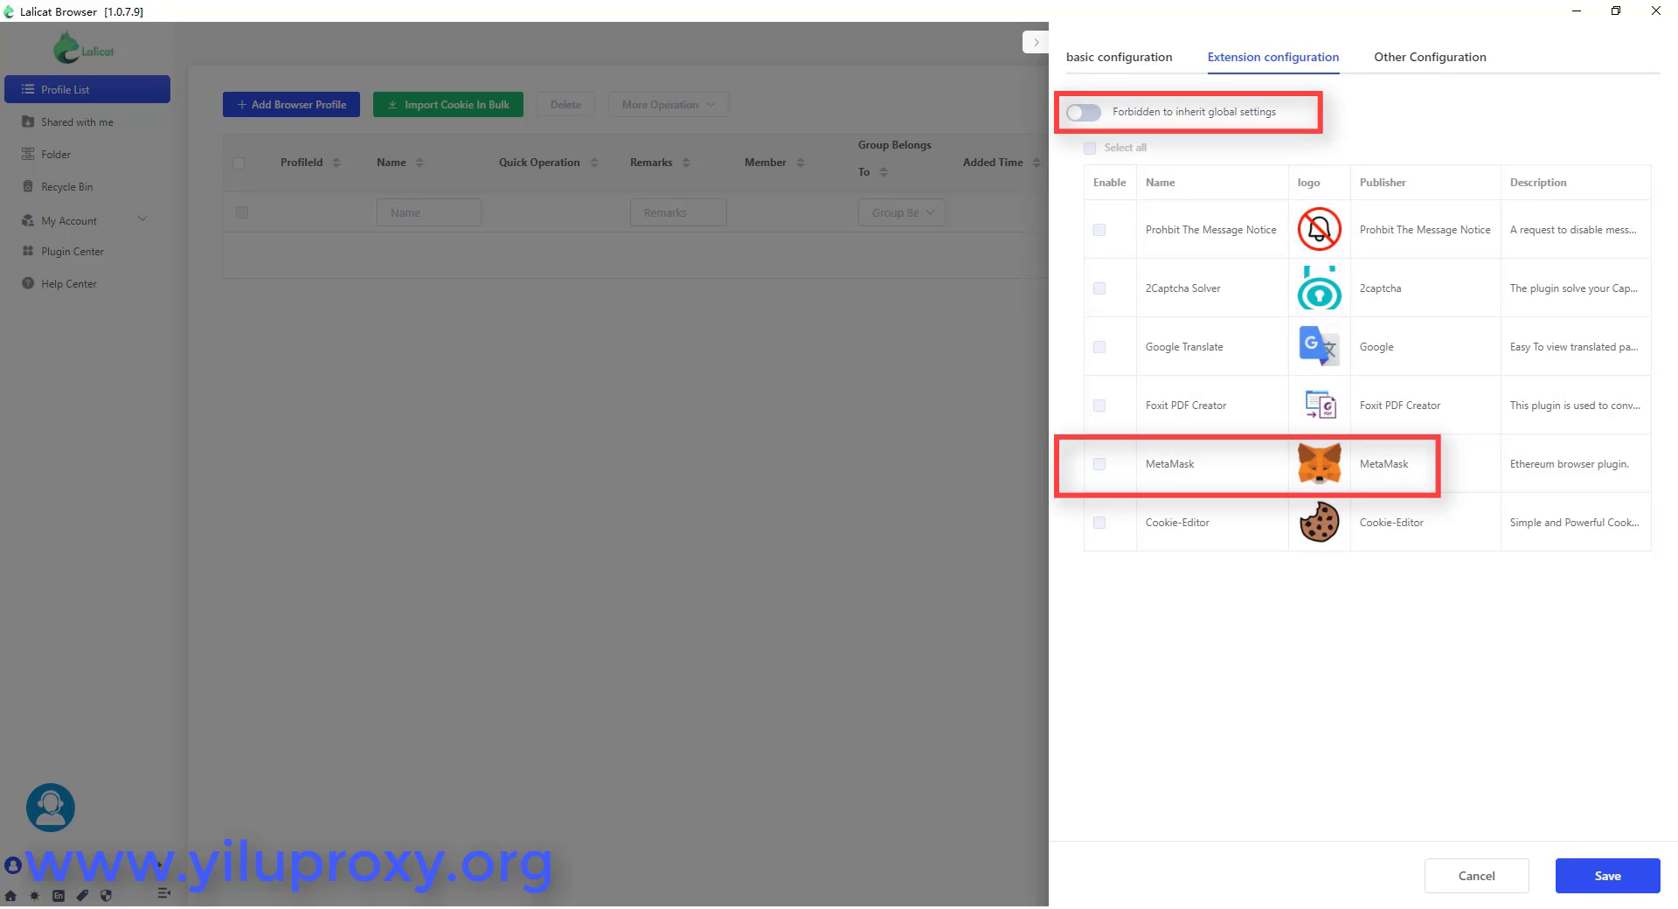
click(1083, 113)
click(1099, 464)
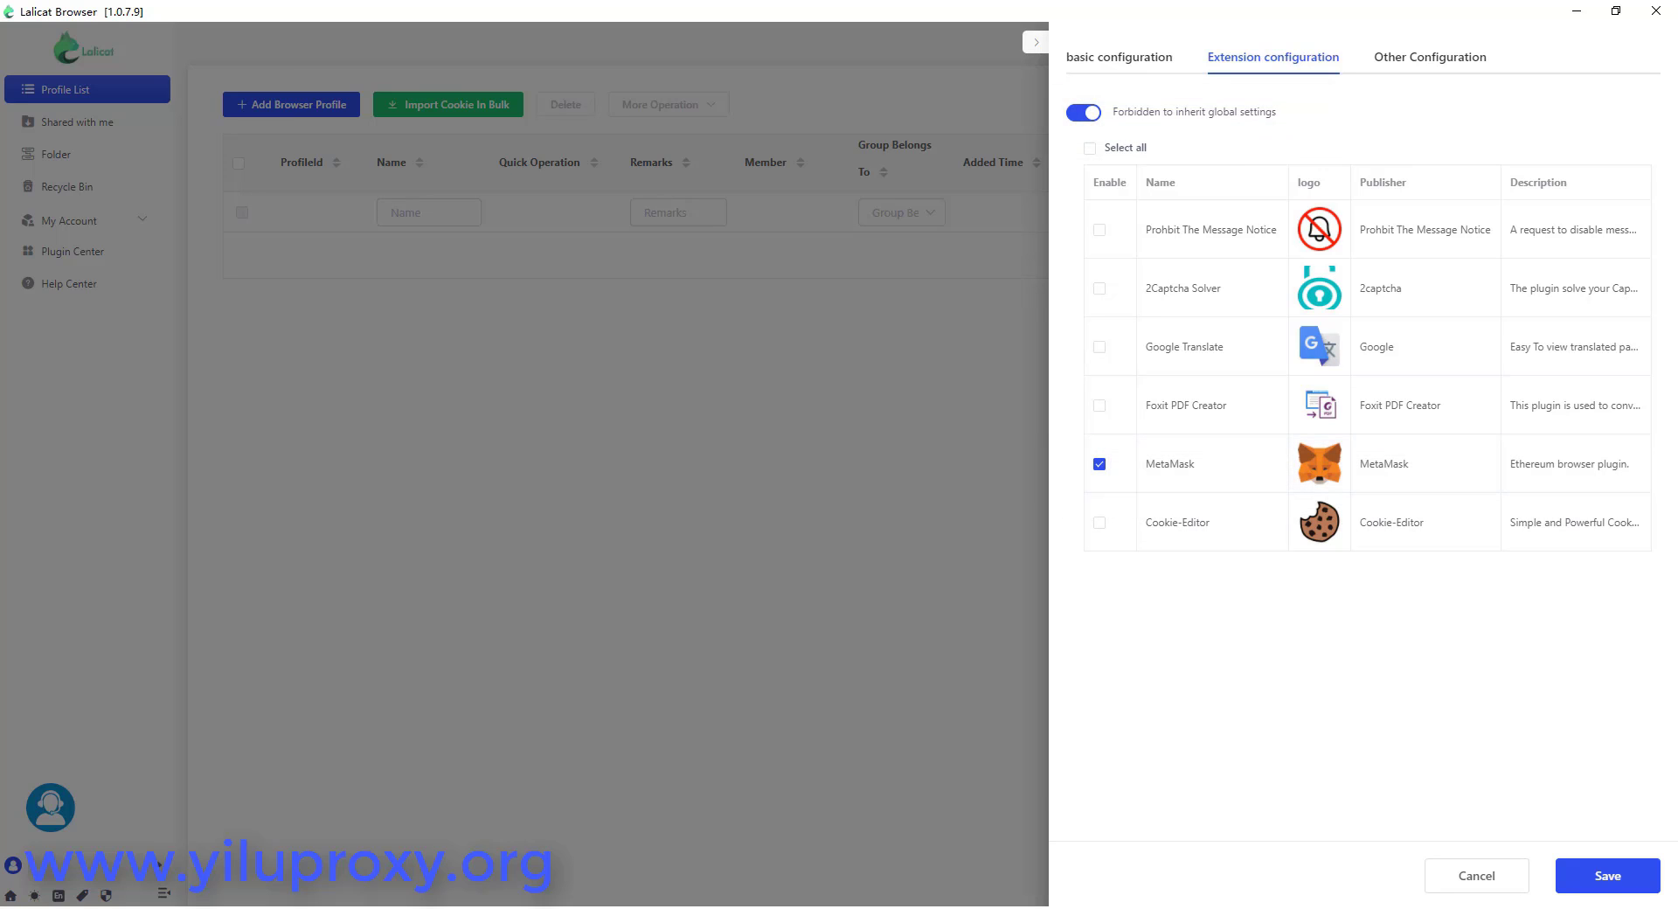
click(1607, 874)
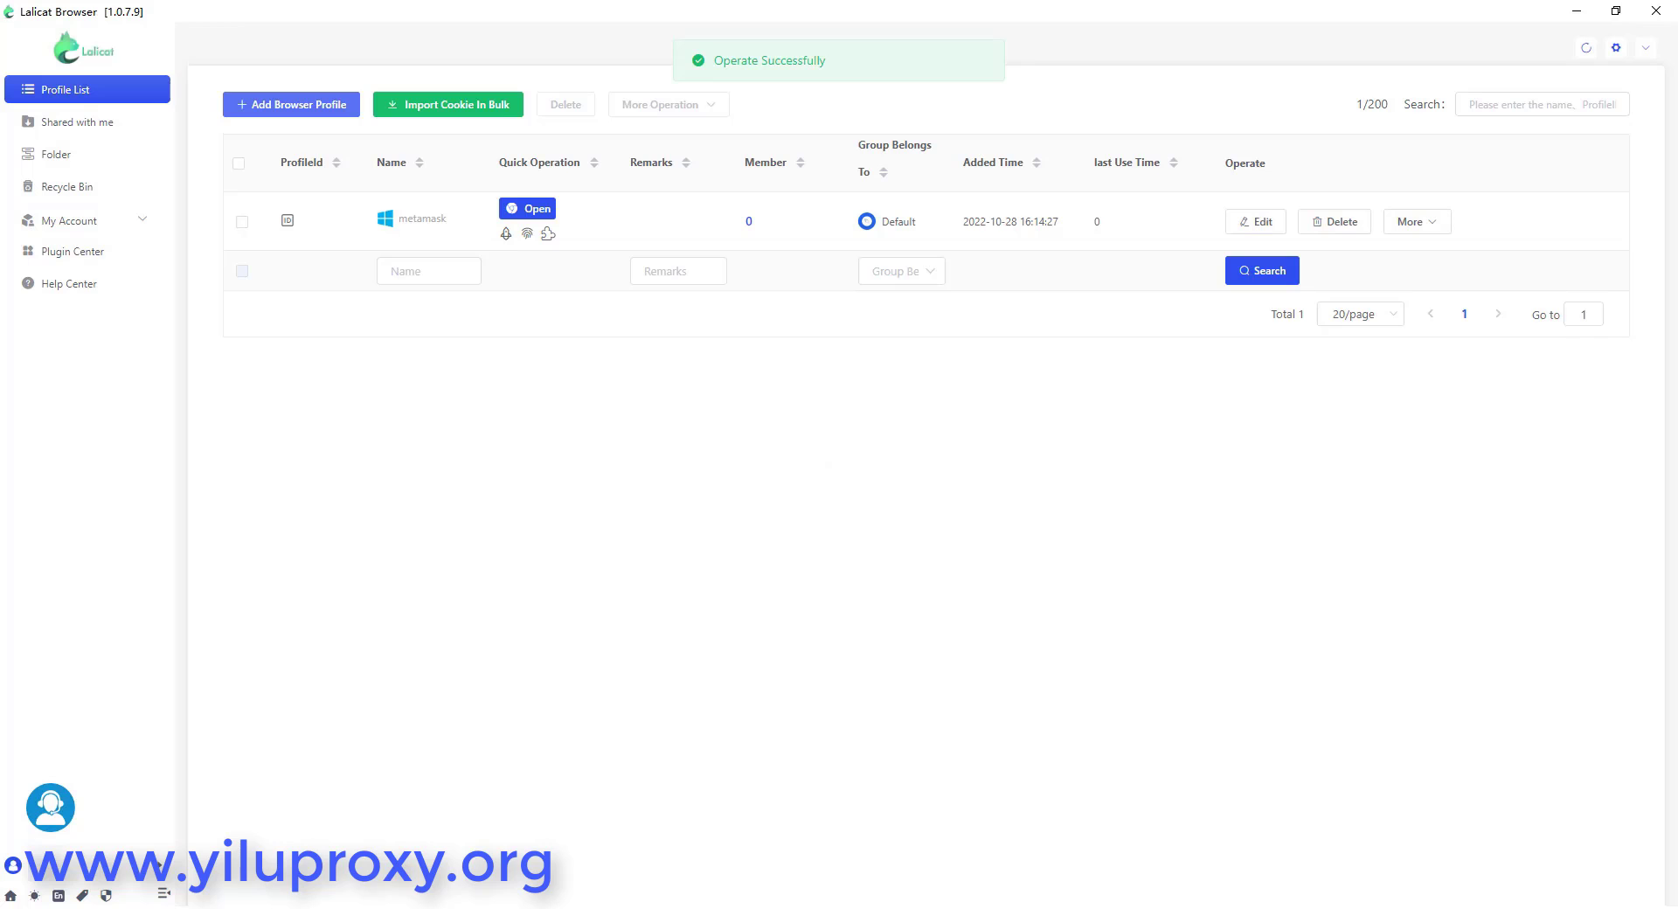
- Start another browser profile named metamask with browser version 104
click(291, 104)
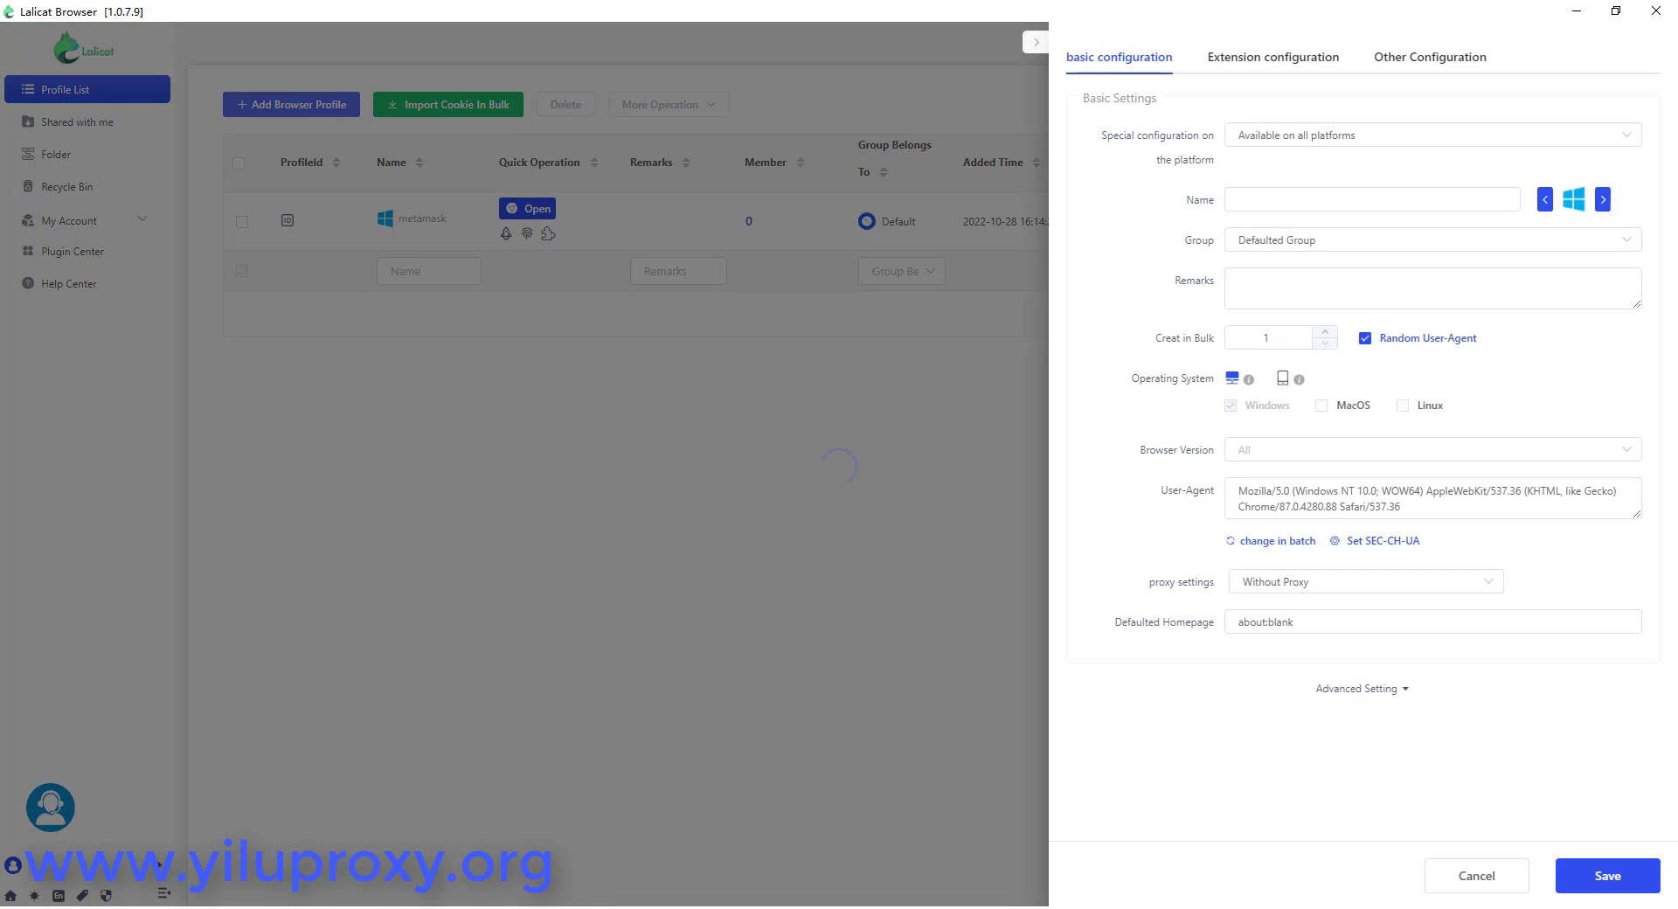
text(met)
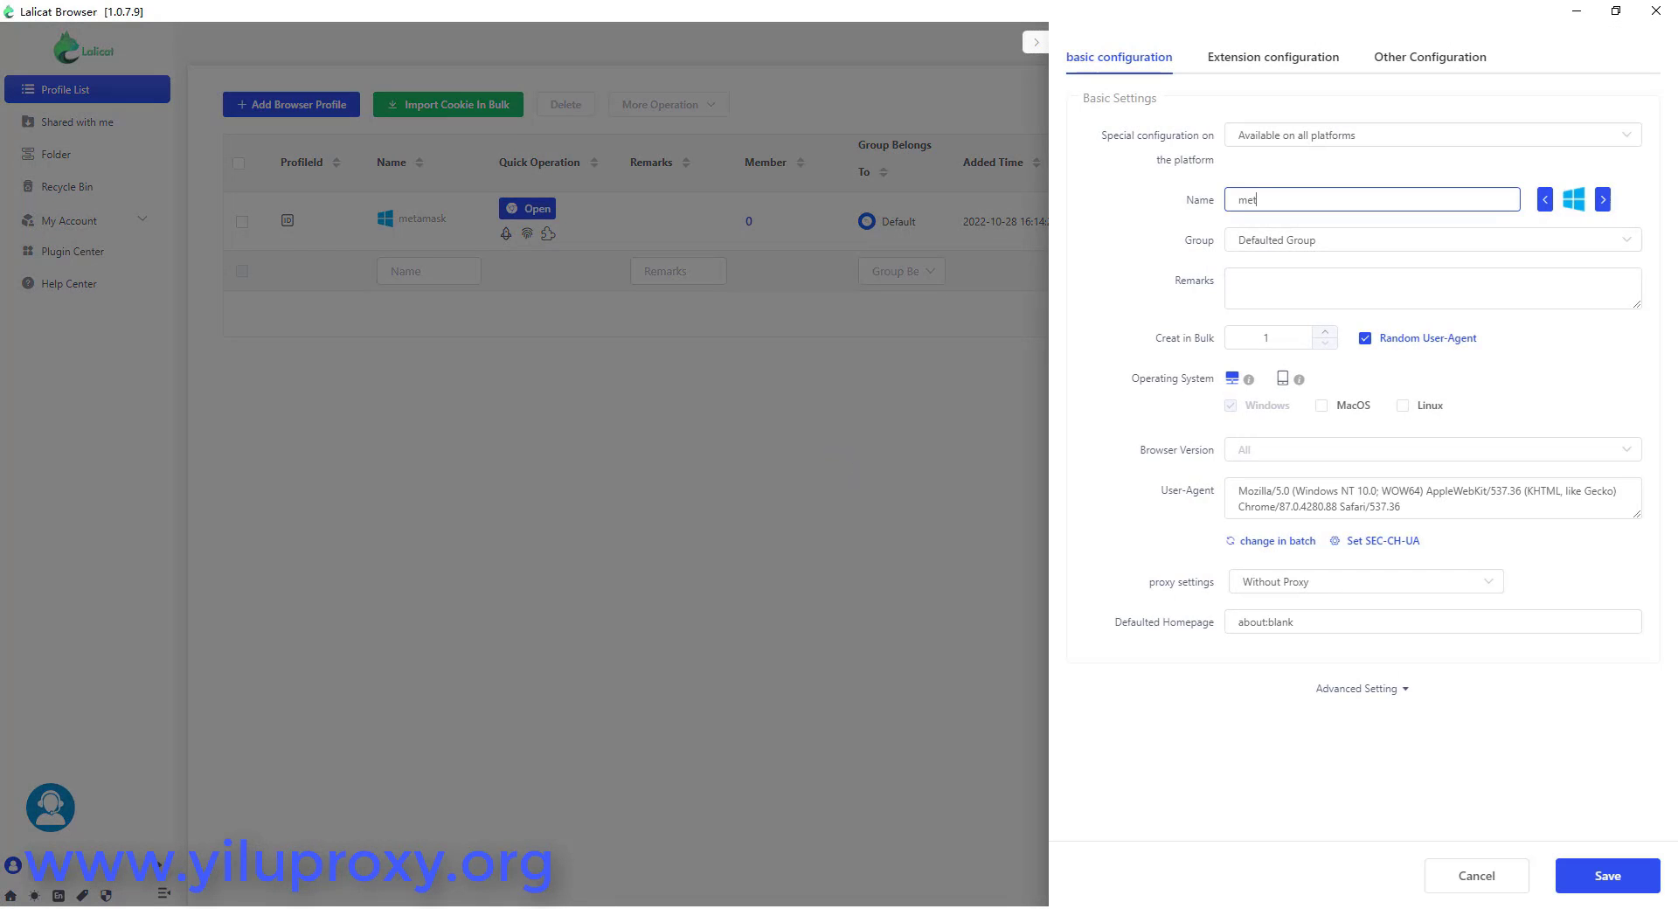
text(amask)
click(1293, 450)
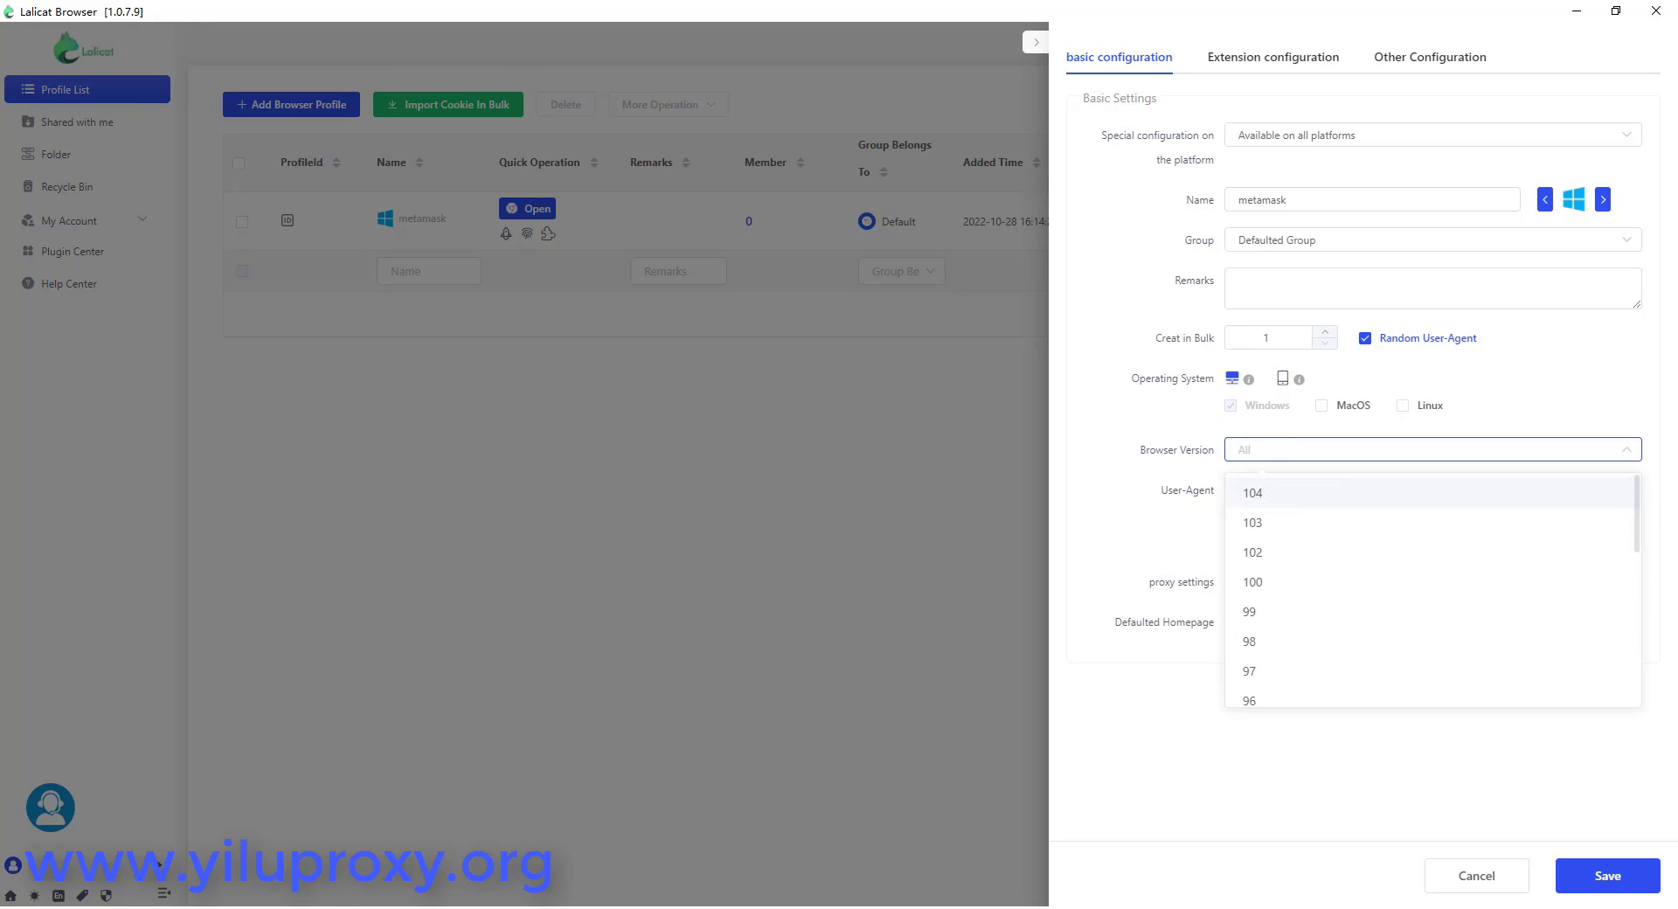
click(1258, 494)
click(1154, 524)
- Include MacOS and Linux as operating systems for the profile and regenerate its User-Agent
click(1321, 406)
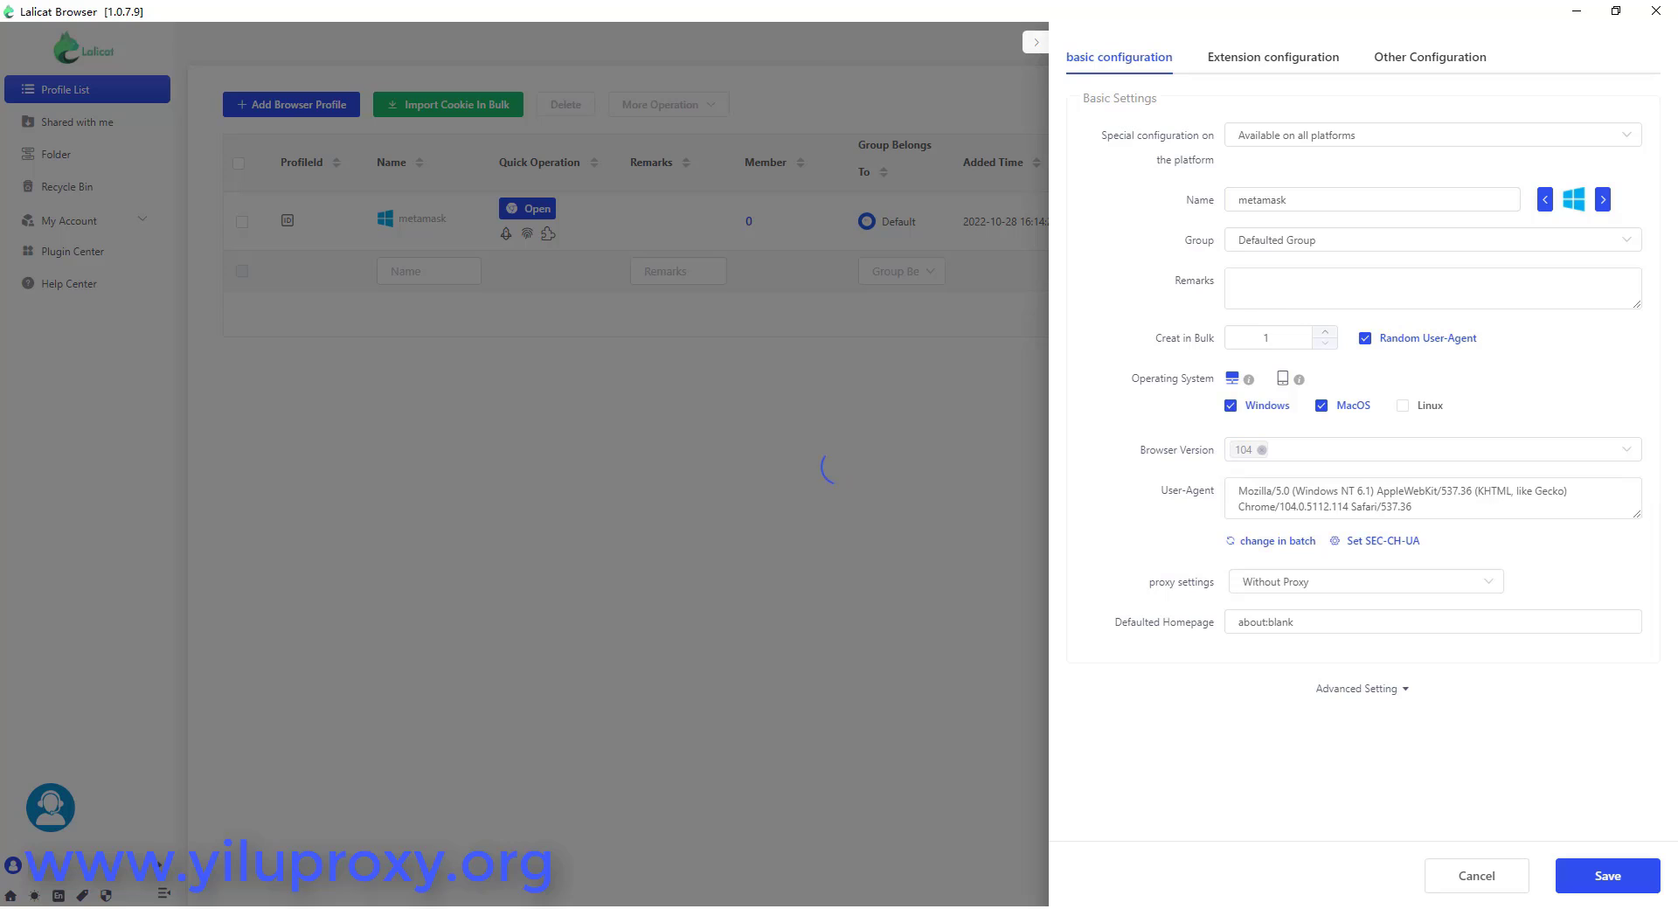
click(1403, 406)
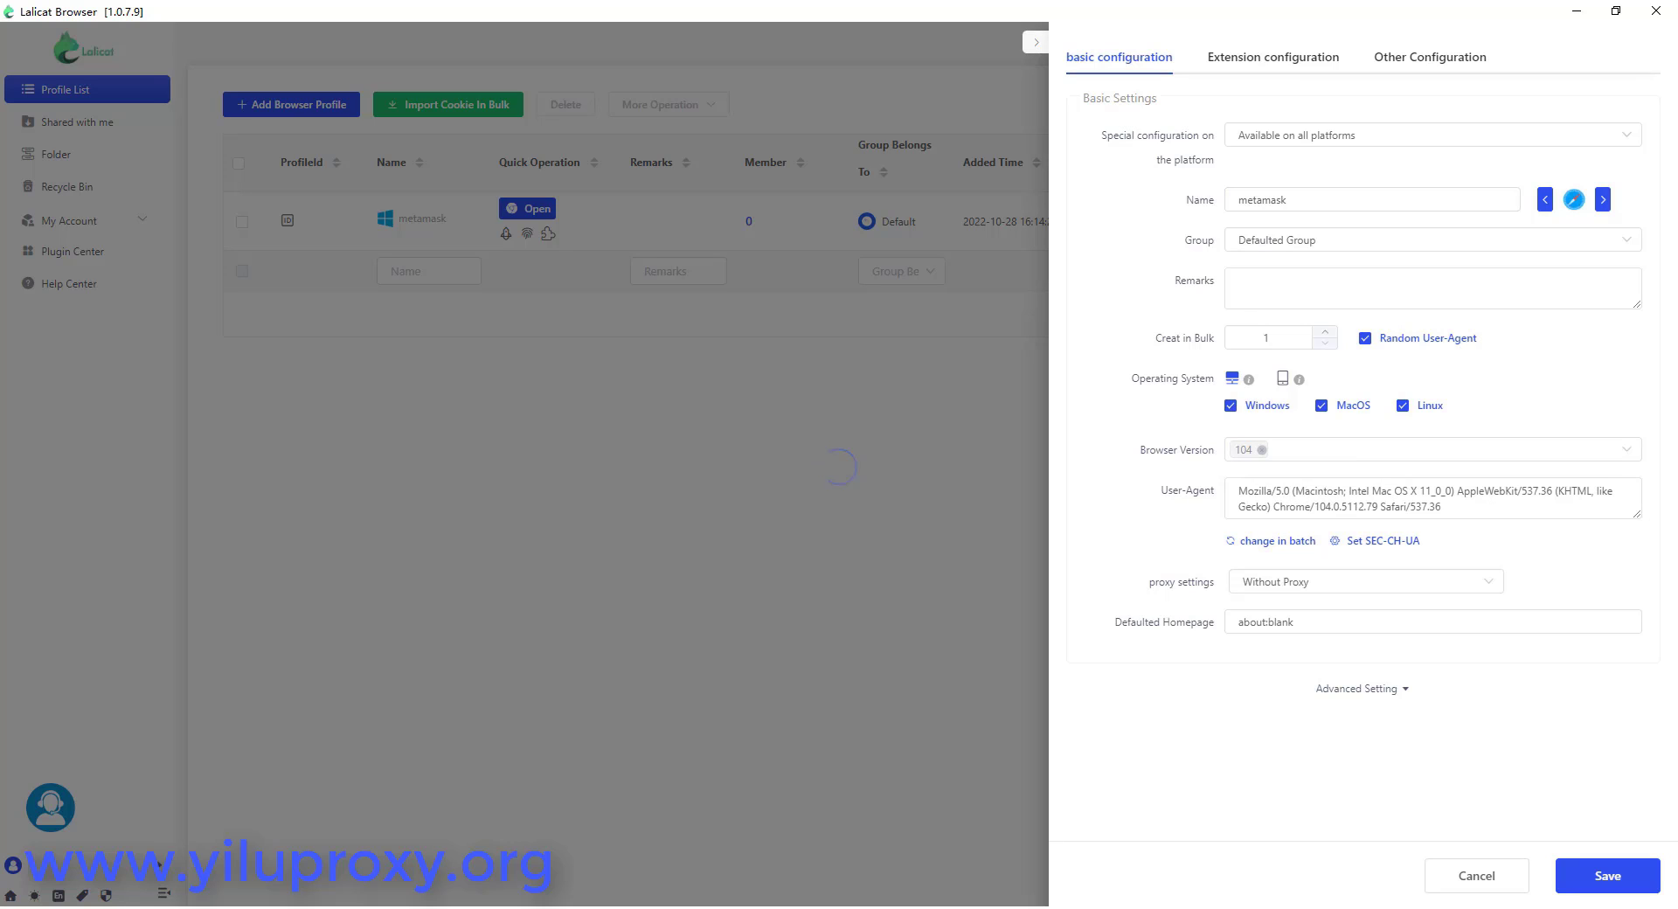
click(1277, 541)
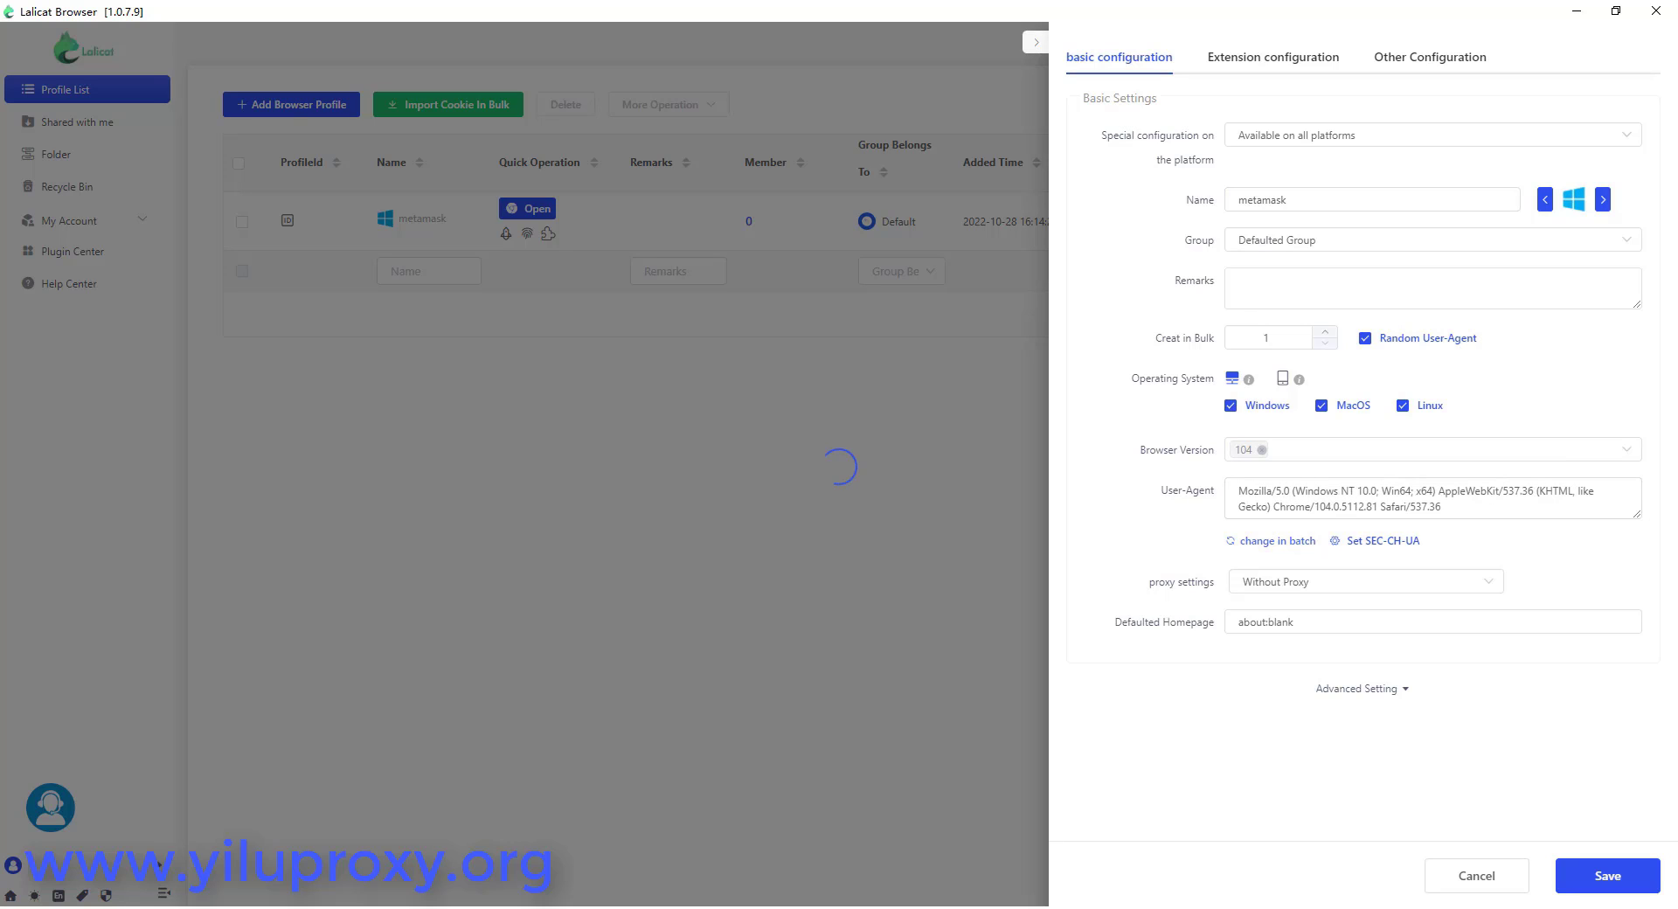
- Set the profile's proxy to SOCKS5 at IP address 127.0.0.1, port 5500
click(1365, 582)
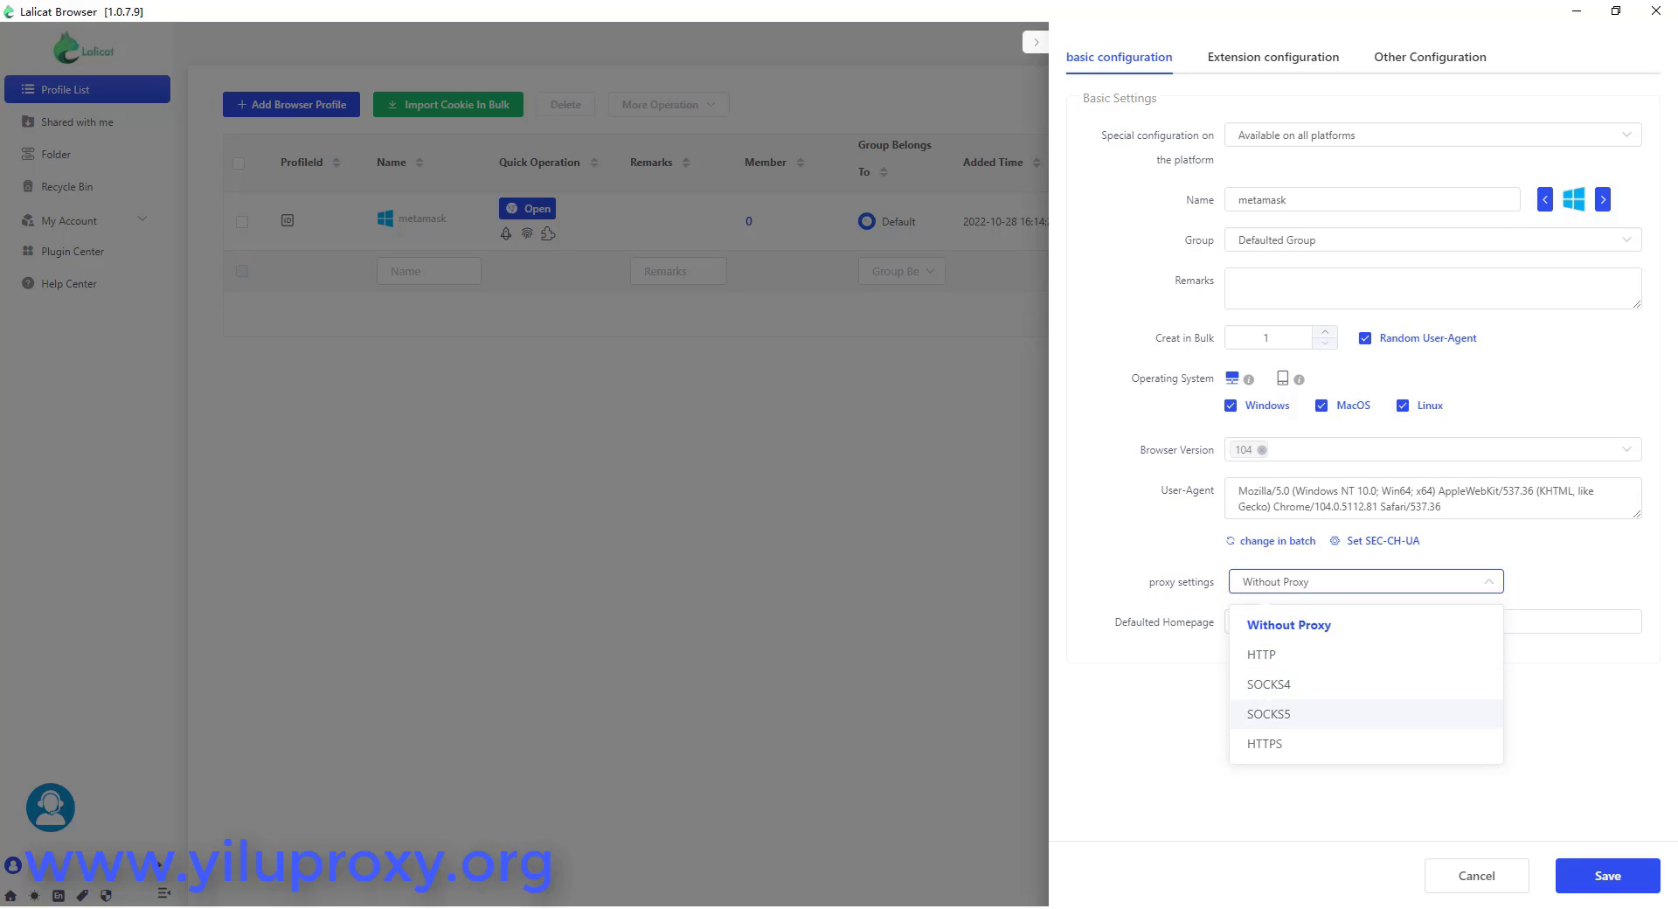
click(1346, 714)
click(1399, 622)
text(127)
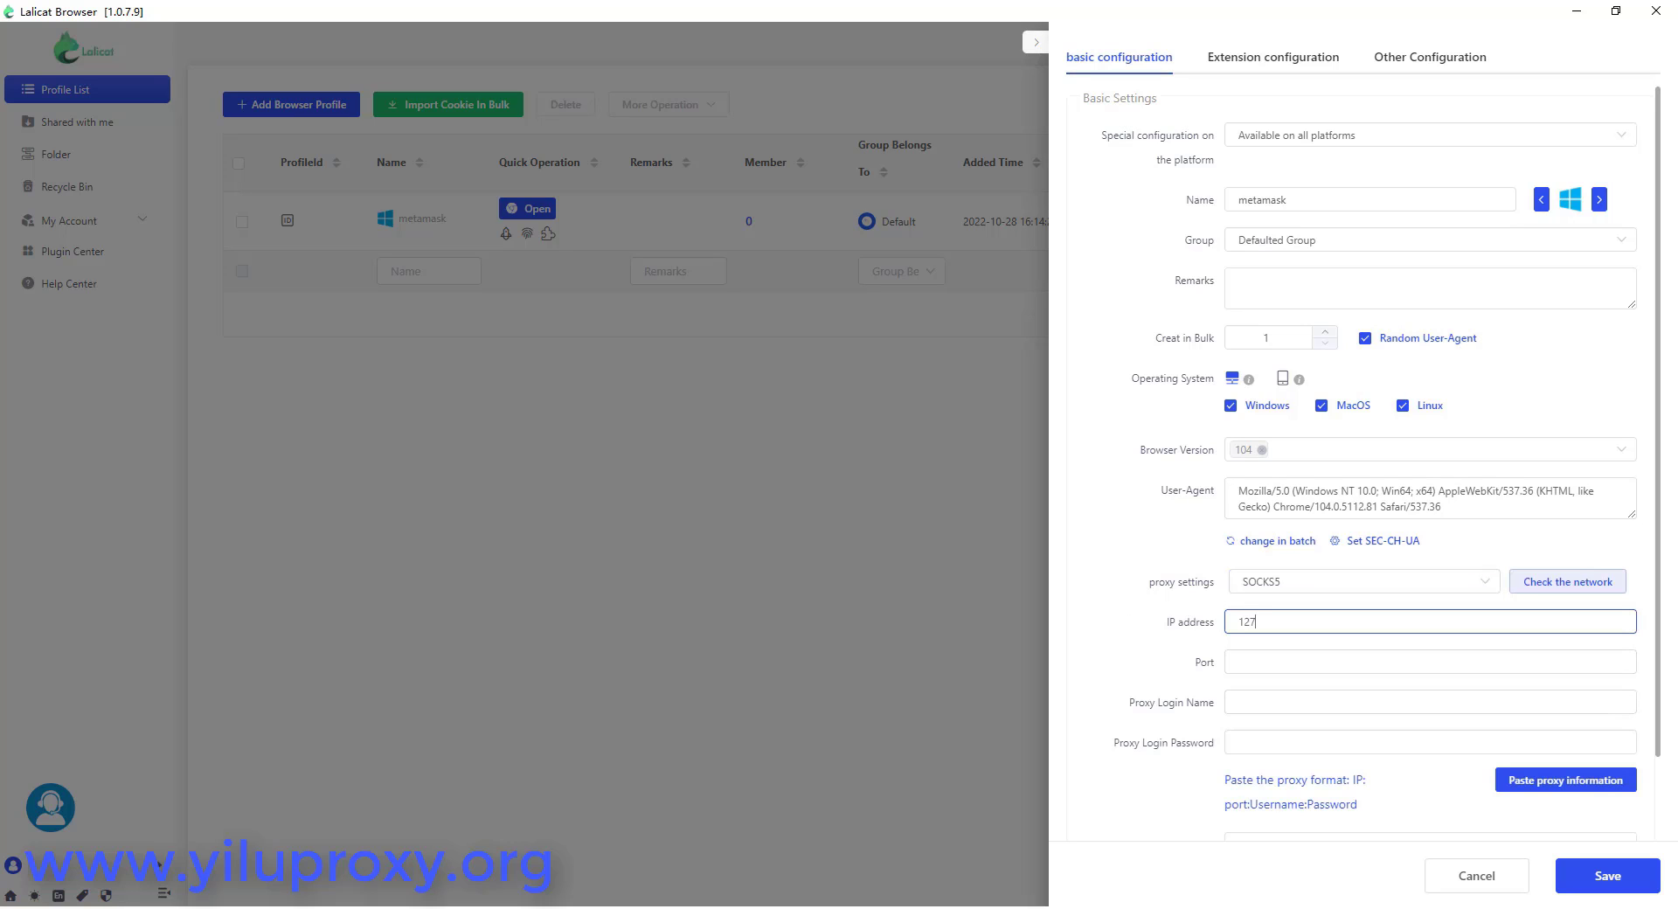
text(.0.0.1)
click(1239, 662)
text(5500)
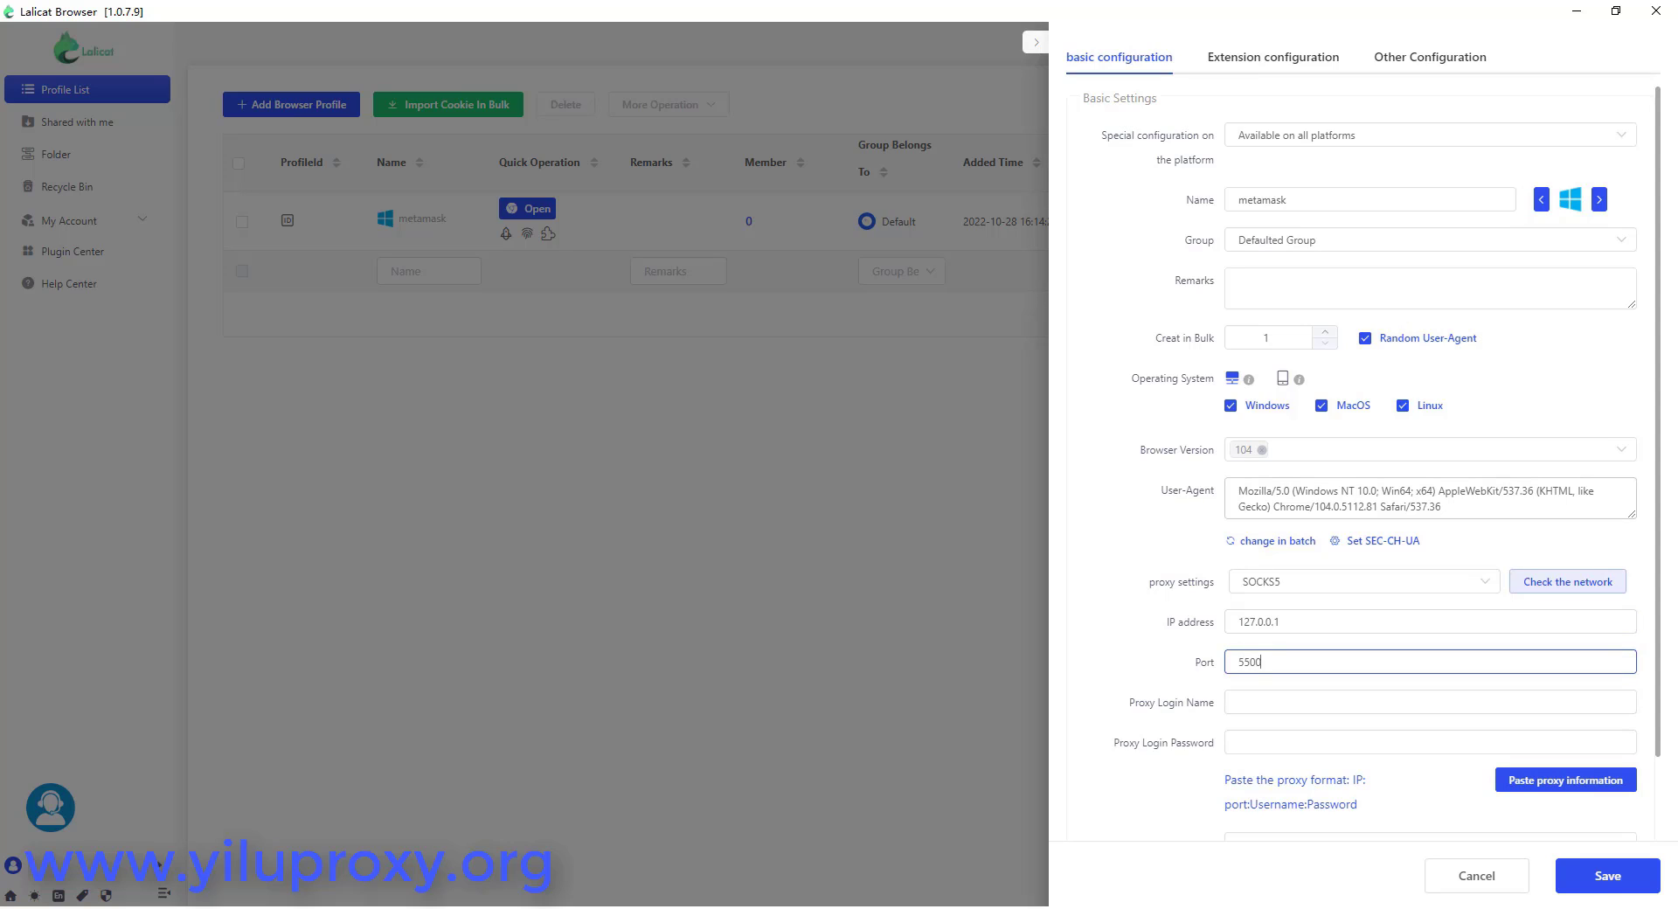
- Set the bulk creation count to 3, forbid inheriting global extension settings, enable MetaMask, and save the profiles
click(1269, 339)
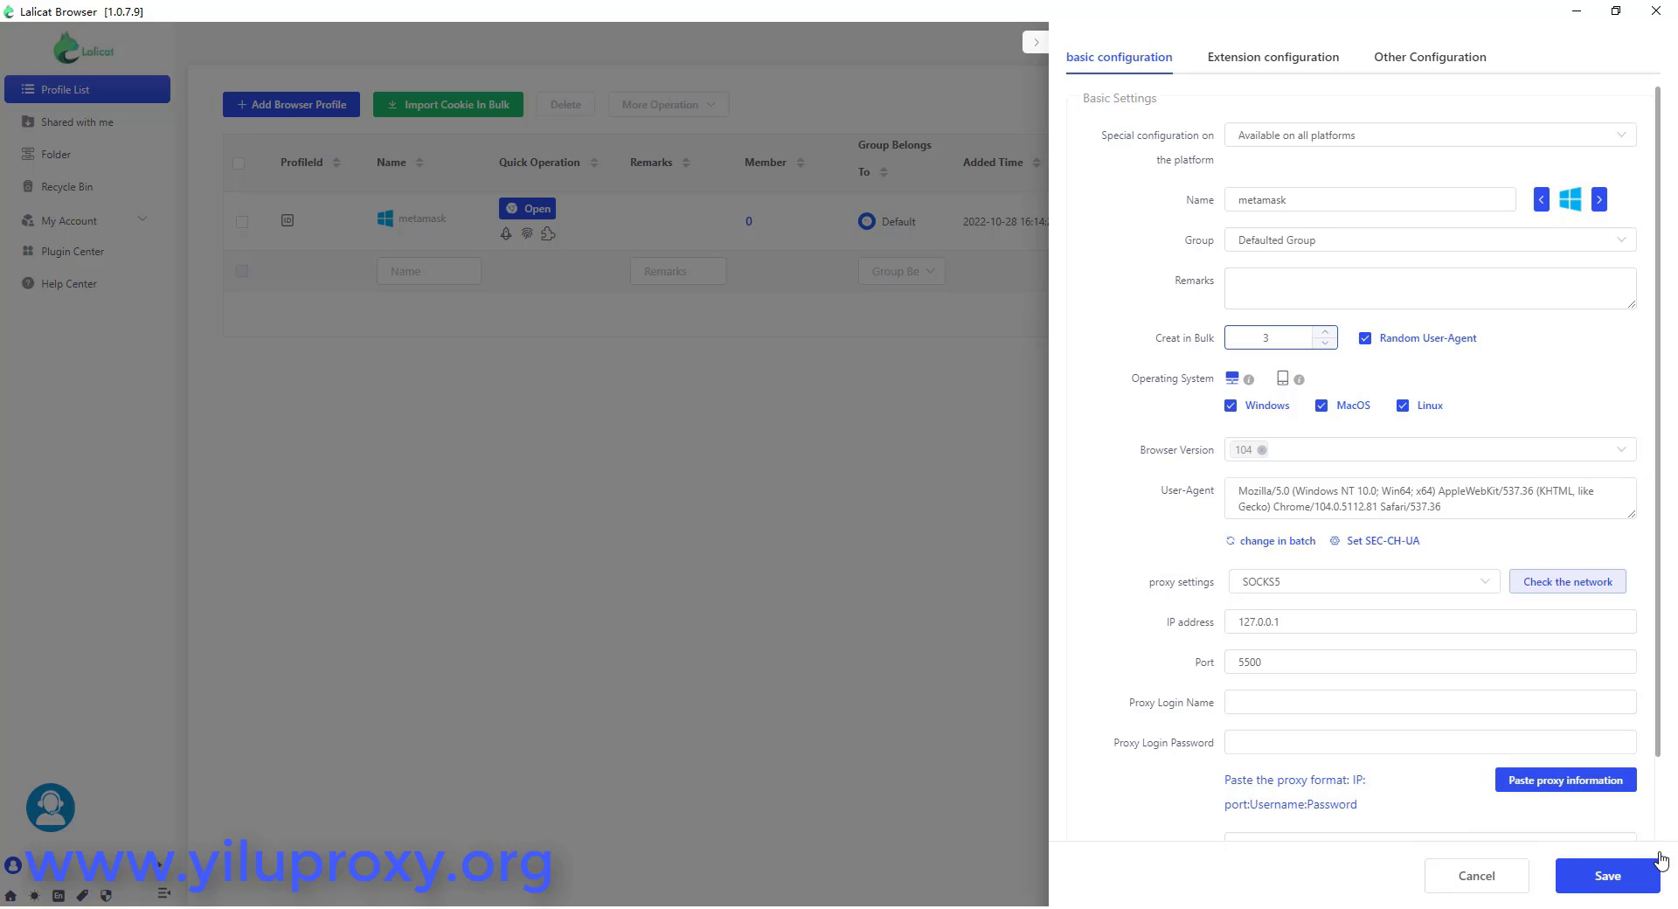
click(1273, 58)
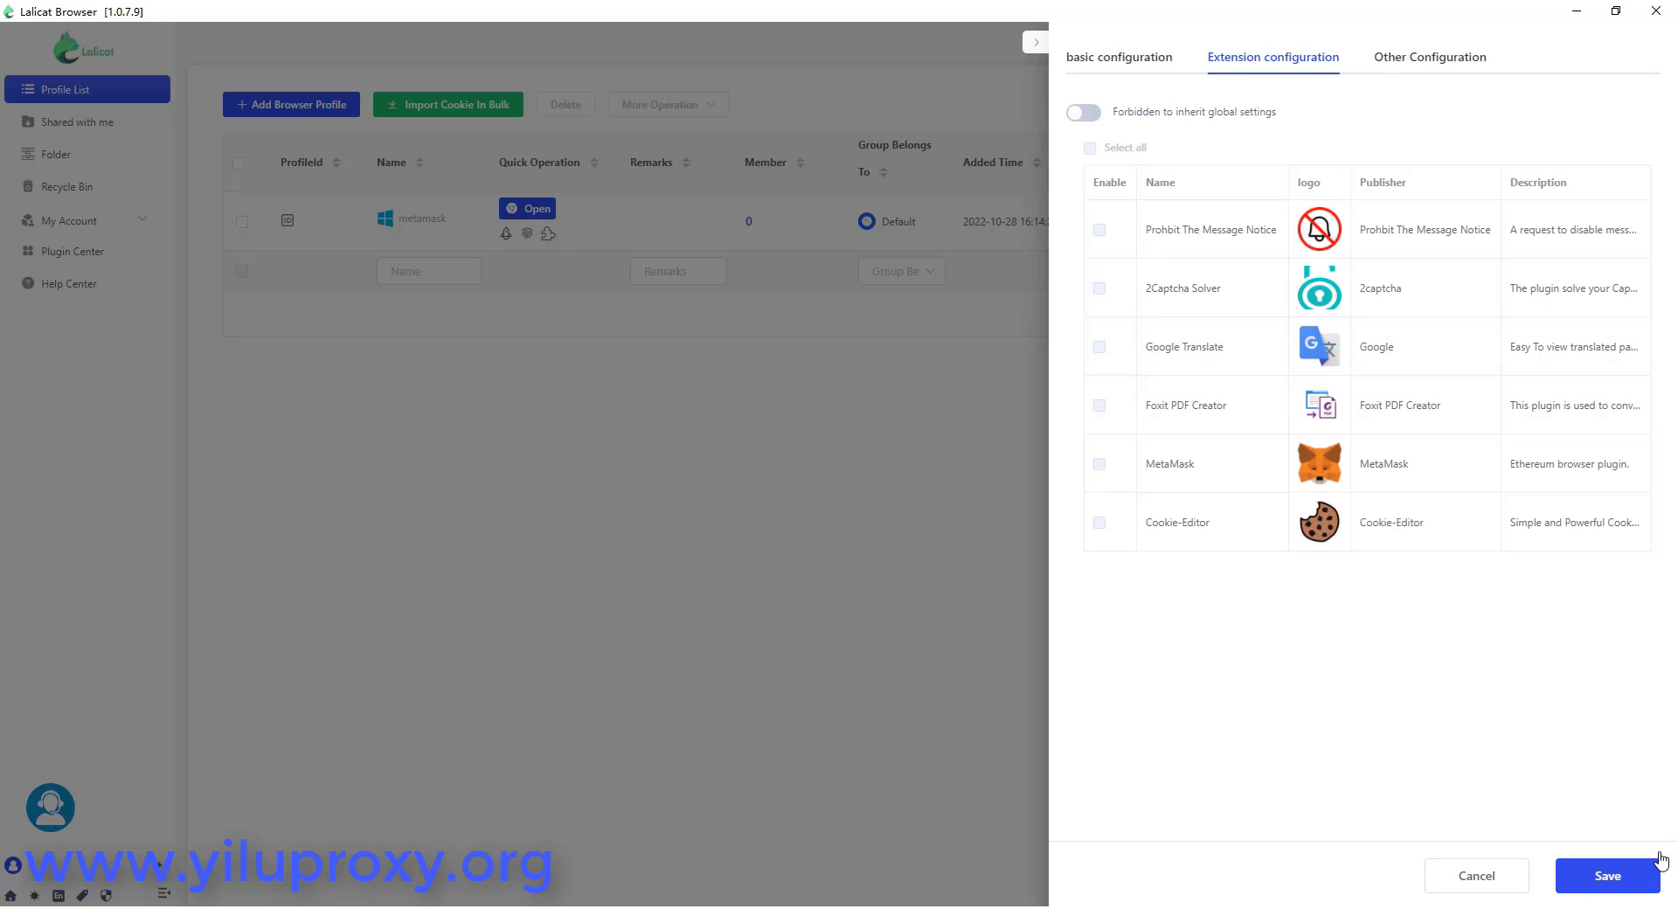
click(1083, 112)
click(1099, 465)
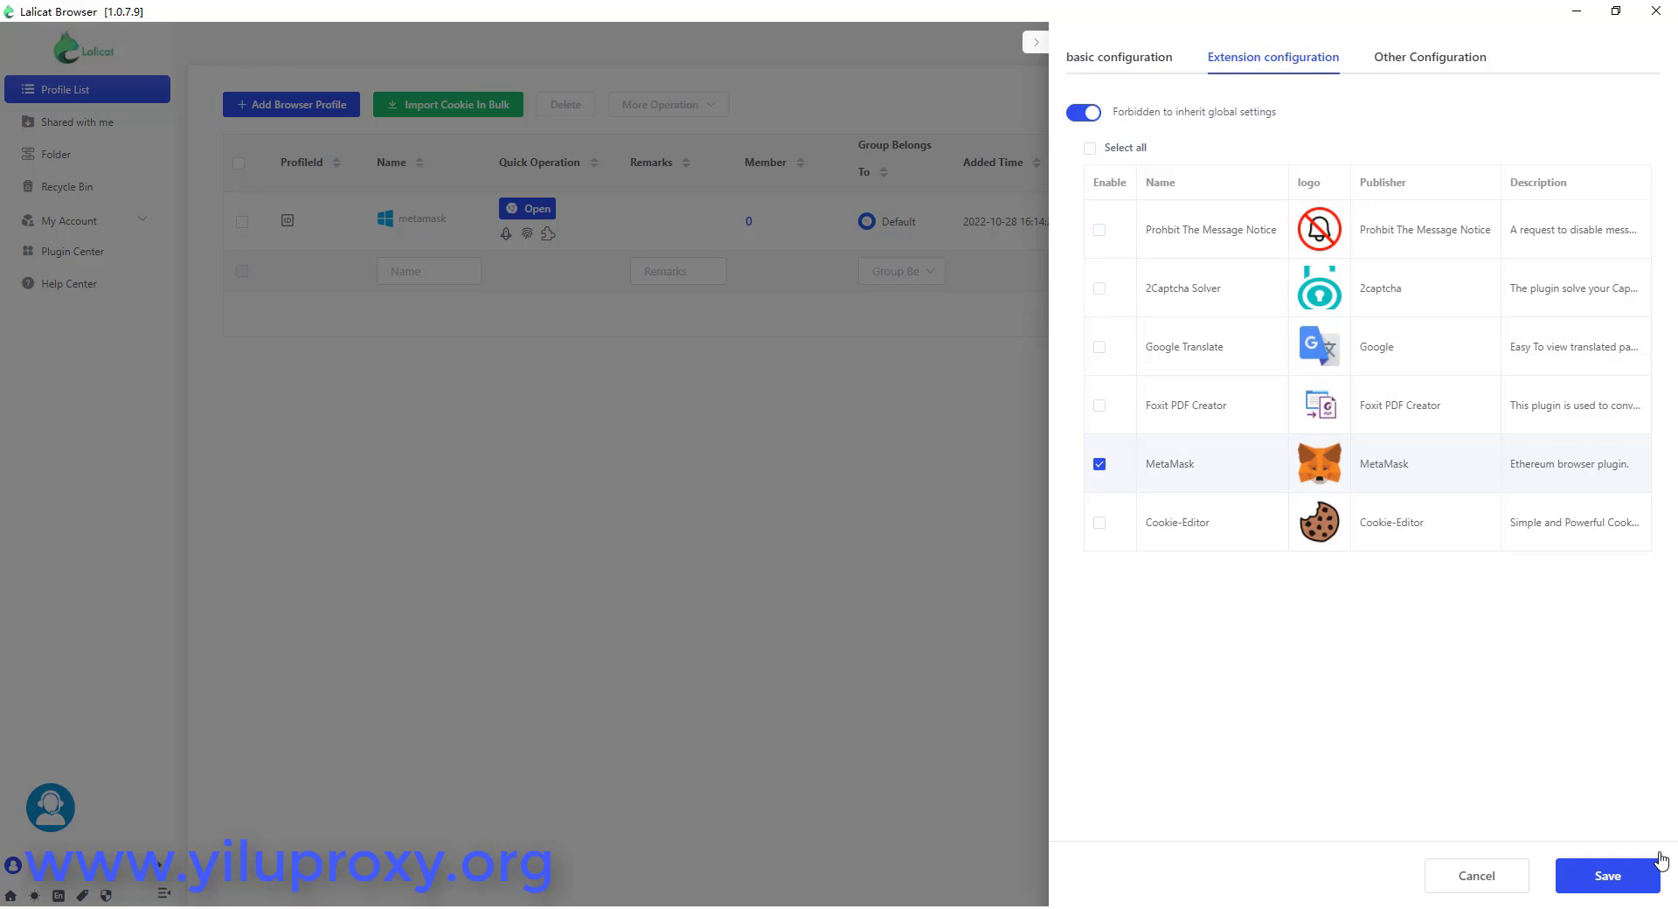
click(1655, 867)
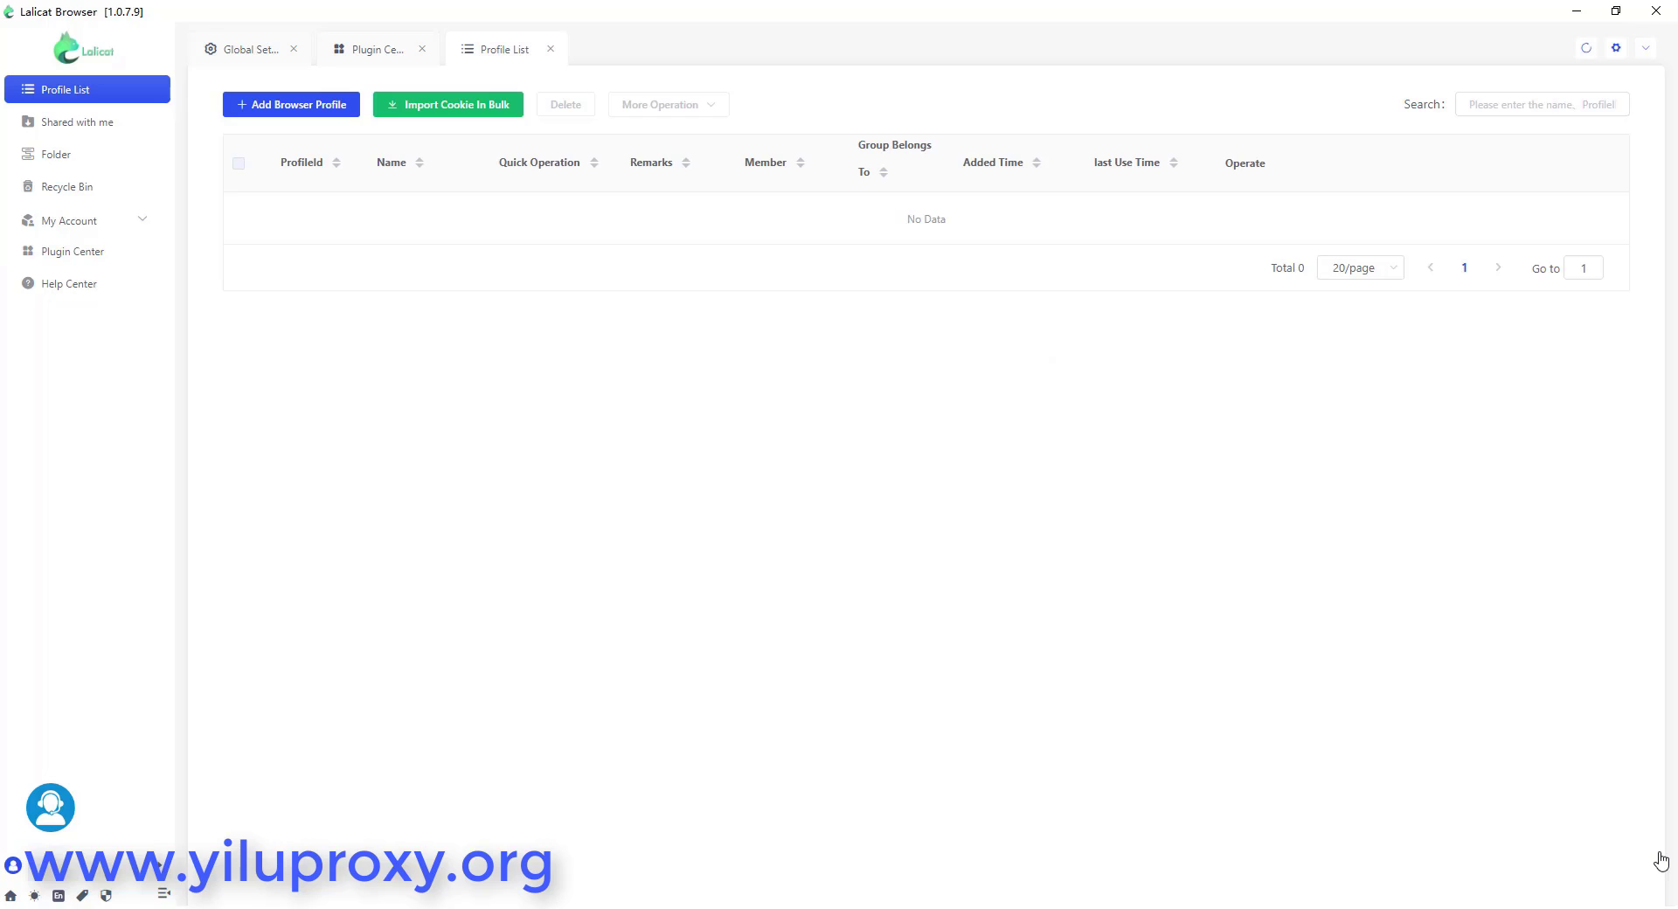
- Start a new browser profile named metamask4 with browser version 104 and a SOCKS5 proxy
click(291, 105)
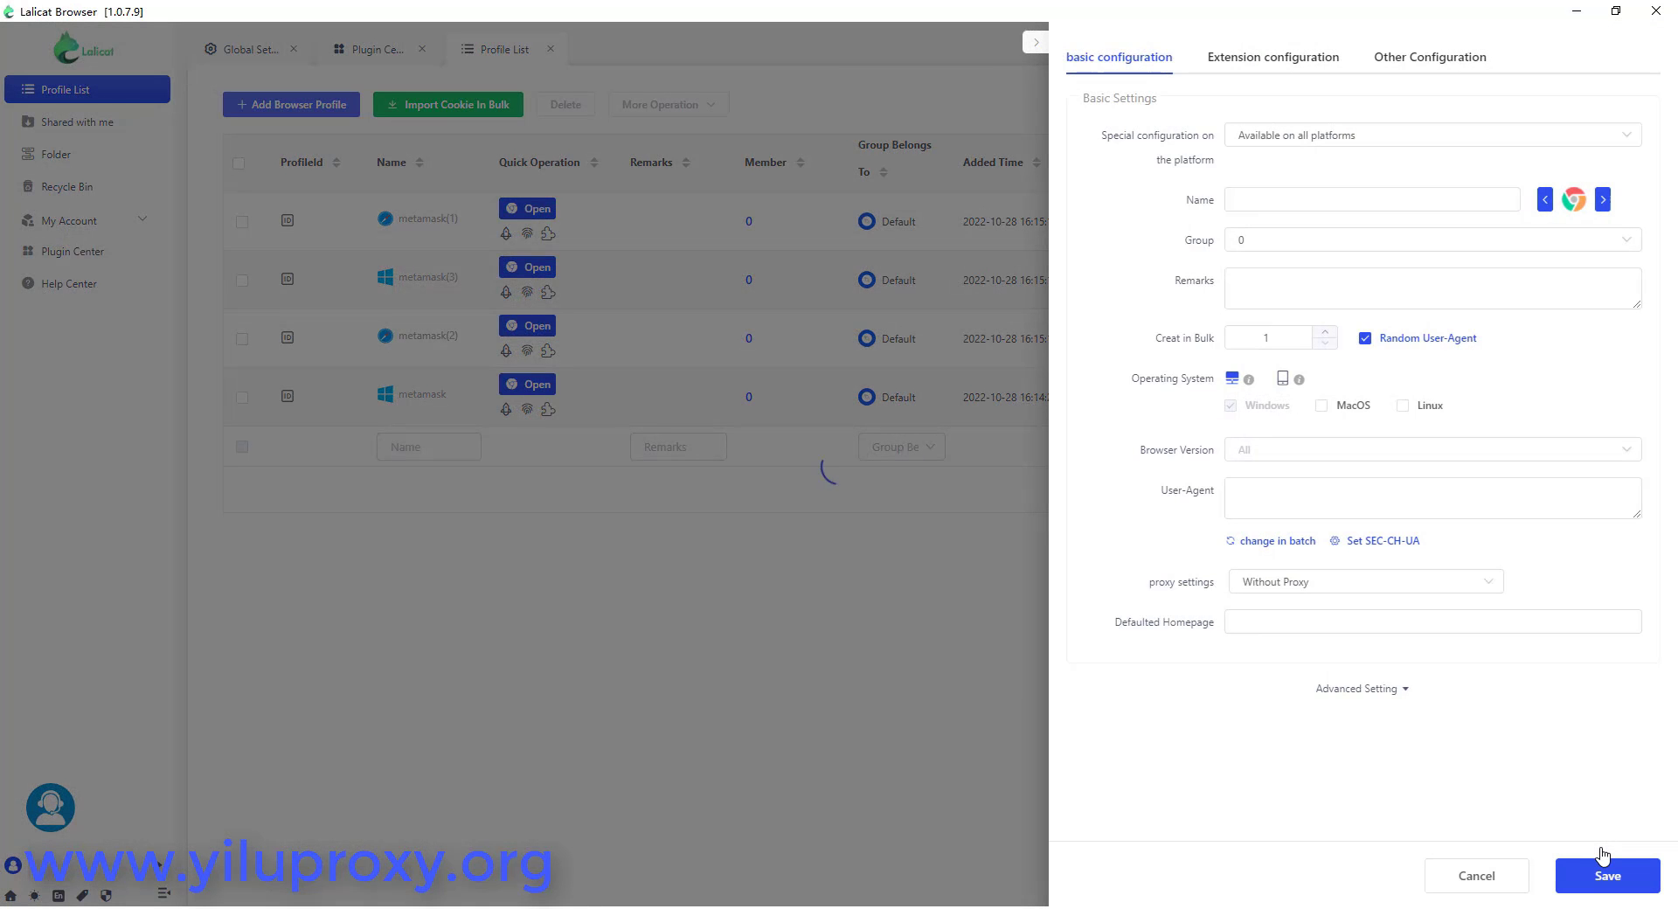
text(m)
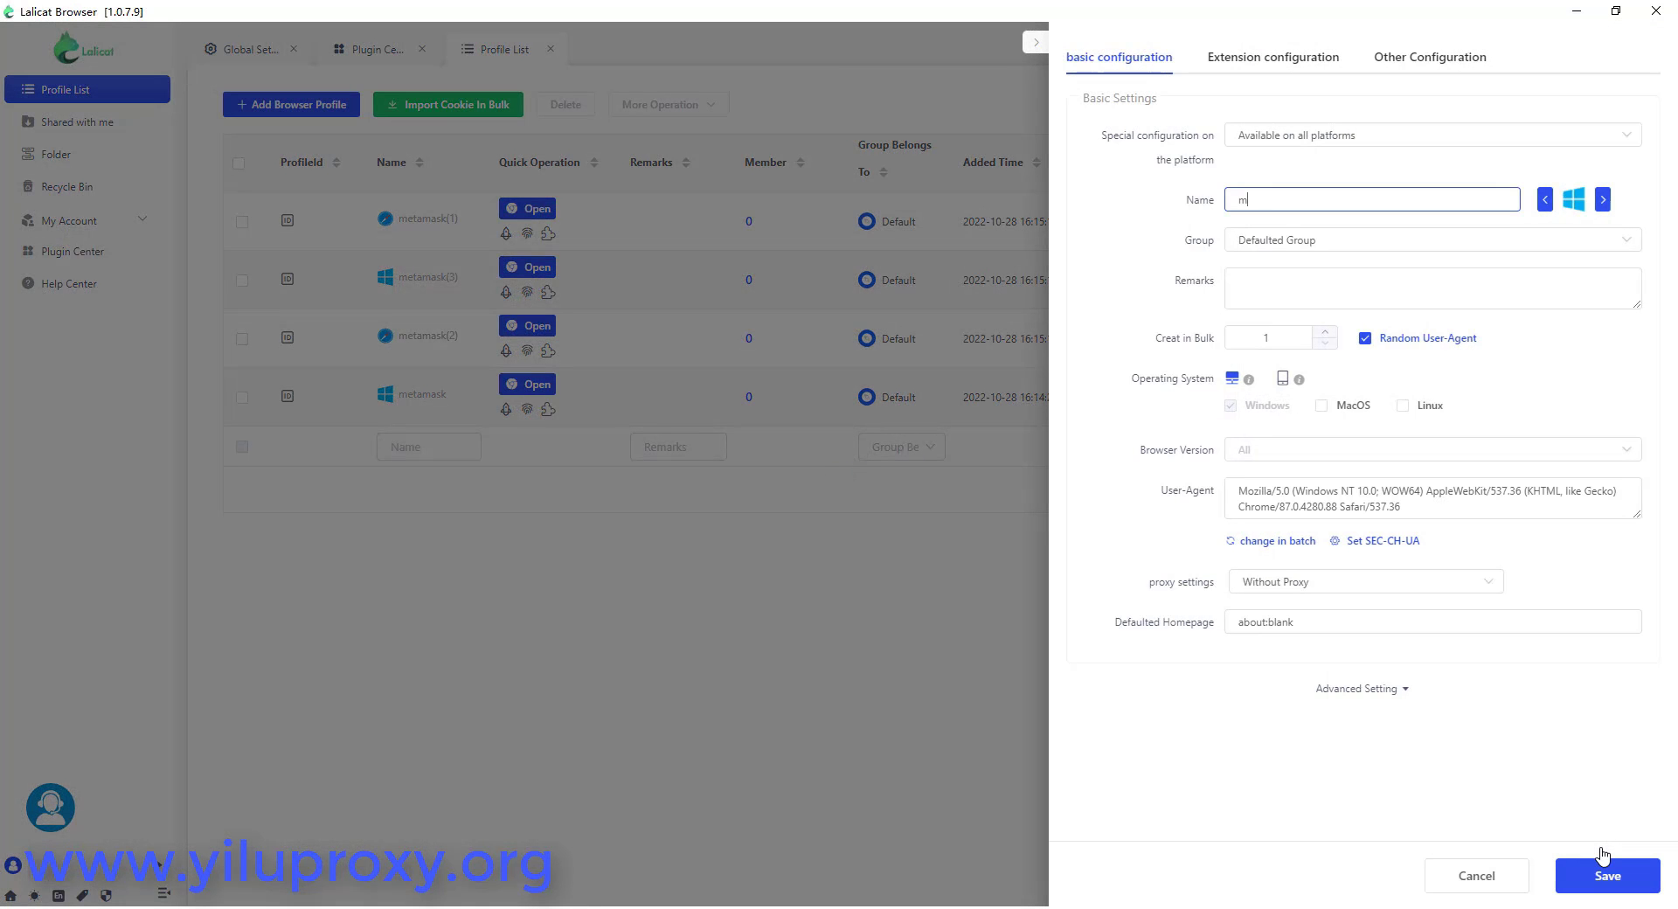
text(etamask)
text(4)
click(1433, 449)
click(1253, 493)
click(1136, 537)
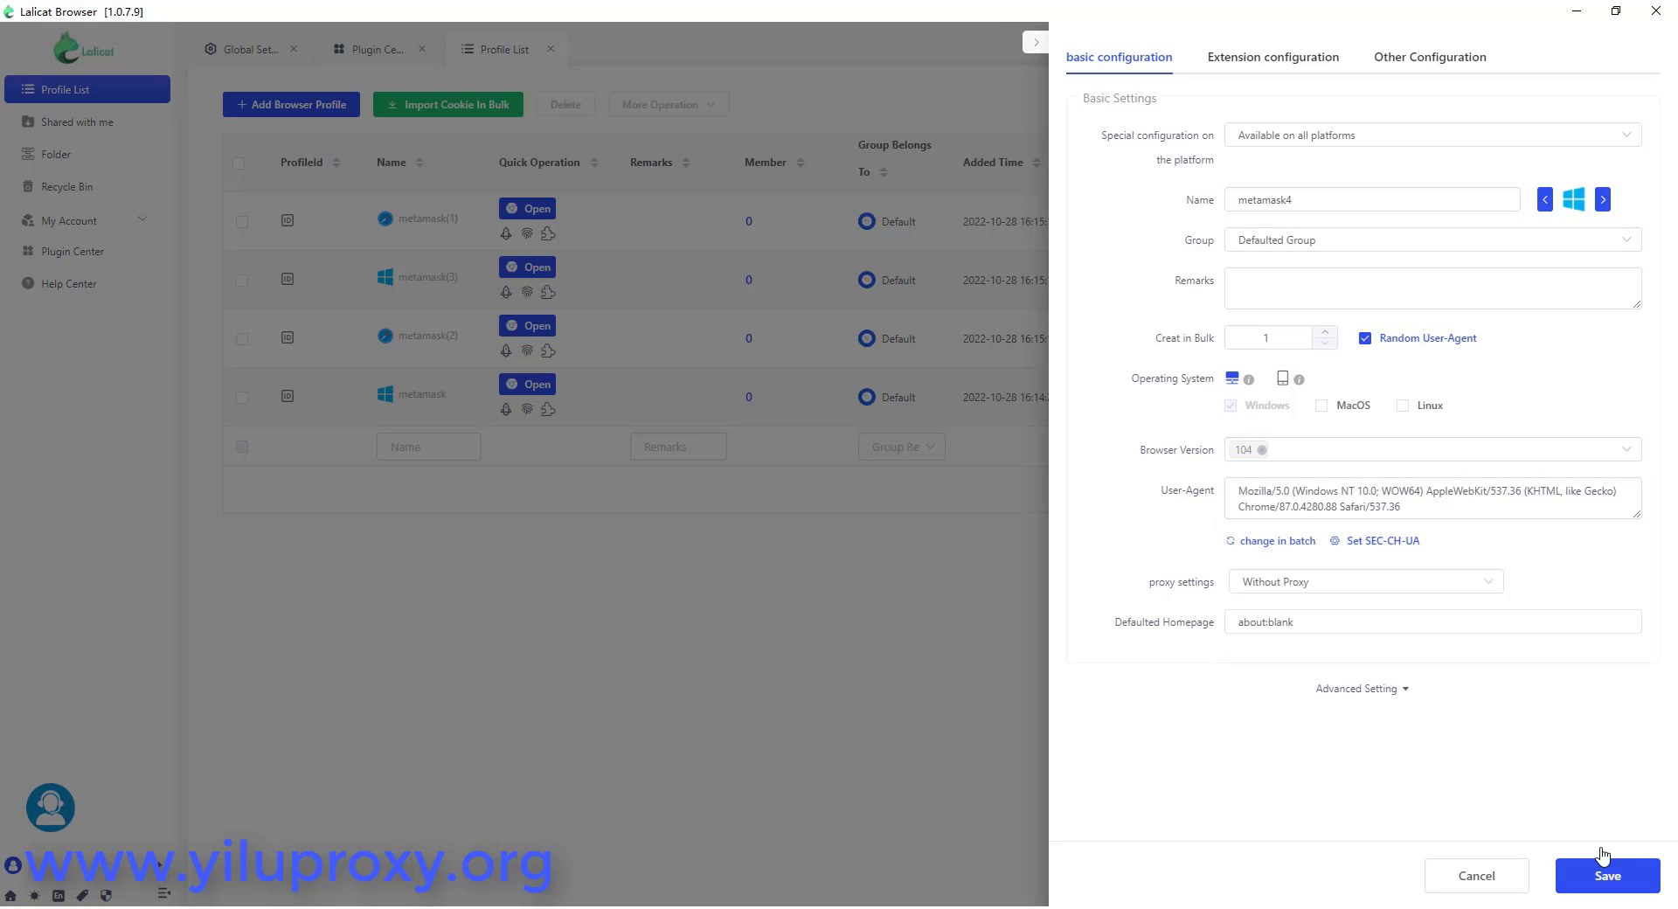
click(1366, 581)
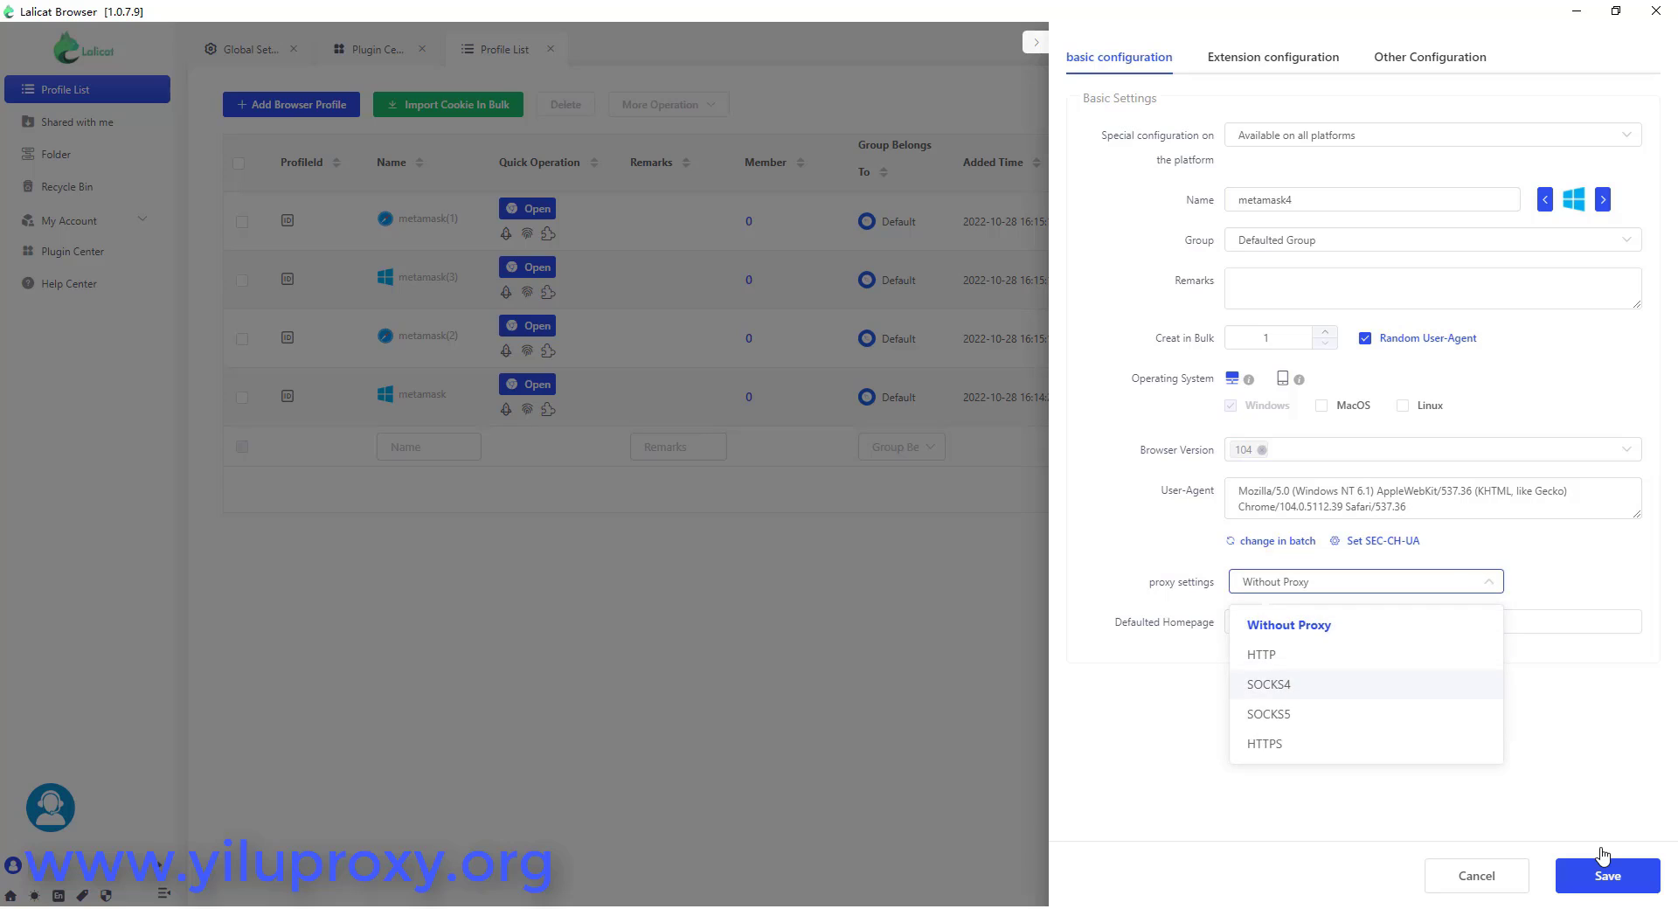
click(1268, 714)
click(1430, 621)
text(12)
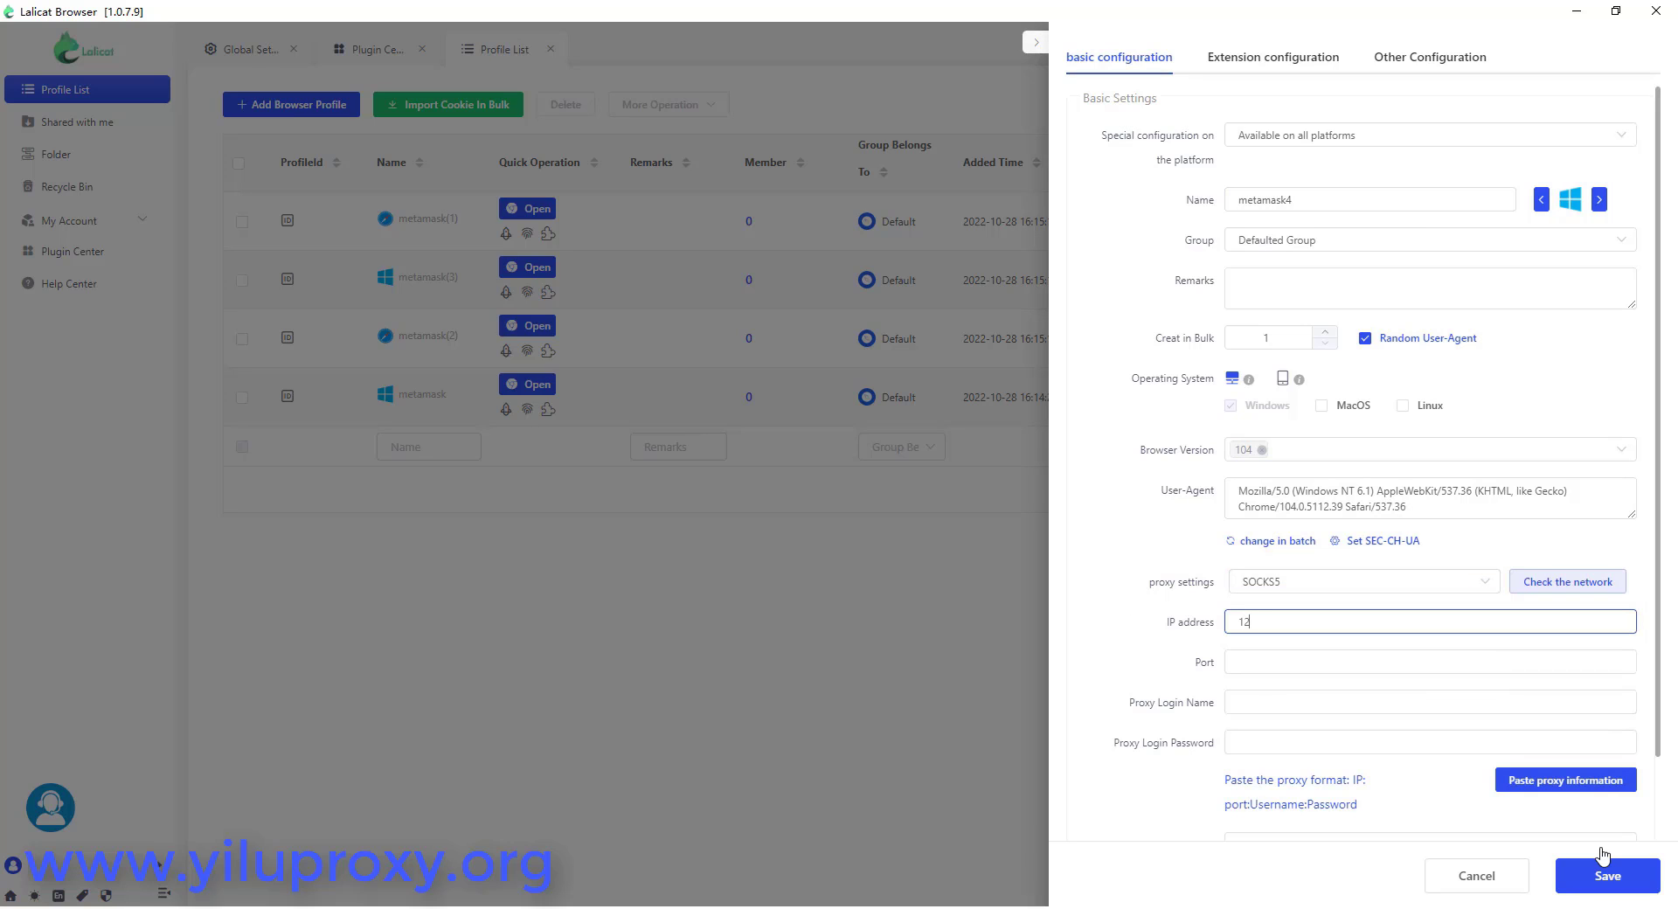
key(BackSpace)
key(BackSpace)
key(BackSpace)
- Switch to YiLu Proxy and copy the IP and port of the first Winnipeg rotating residential IP
key(alt+Tab)
click(612, 414)
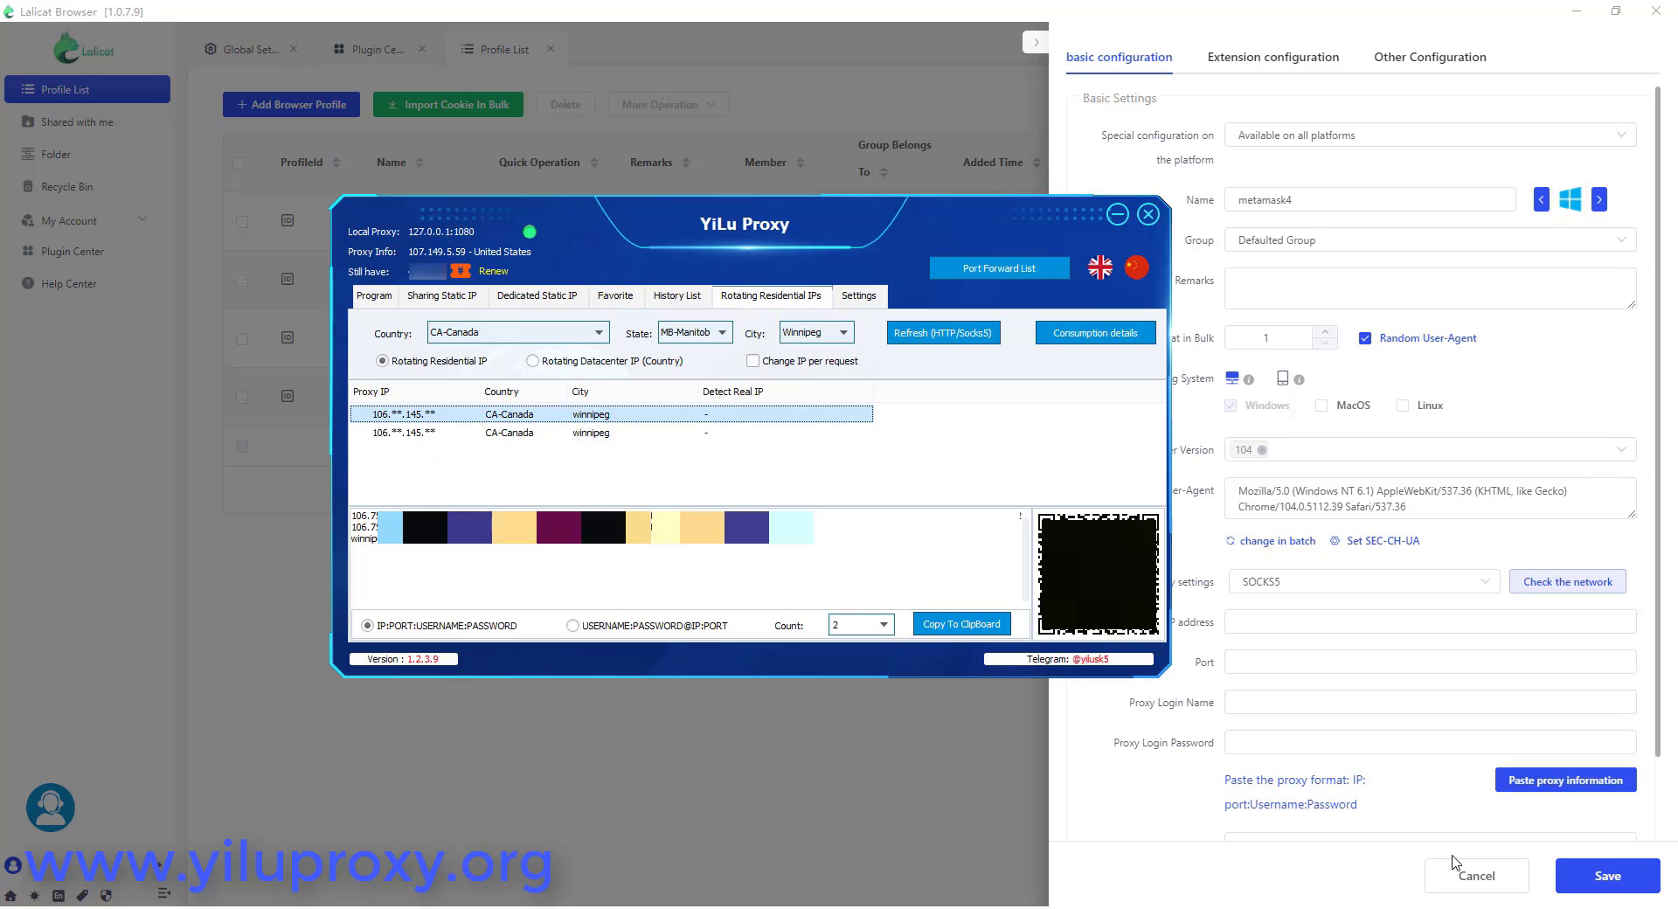
right_click(649, 413)
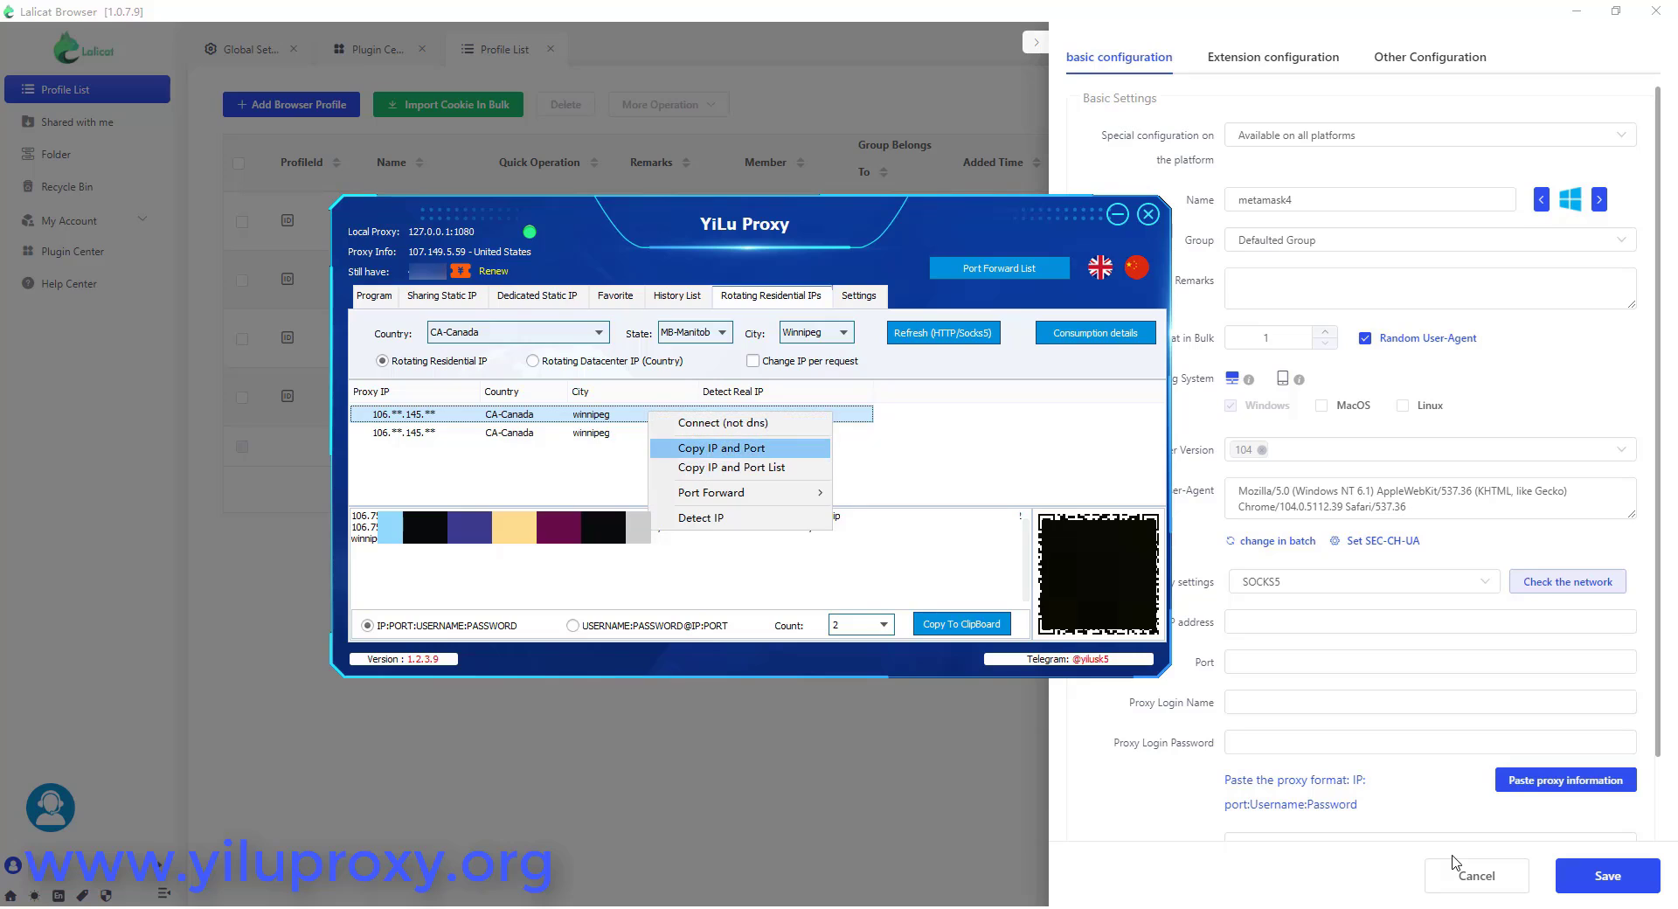
click(718, 447)
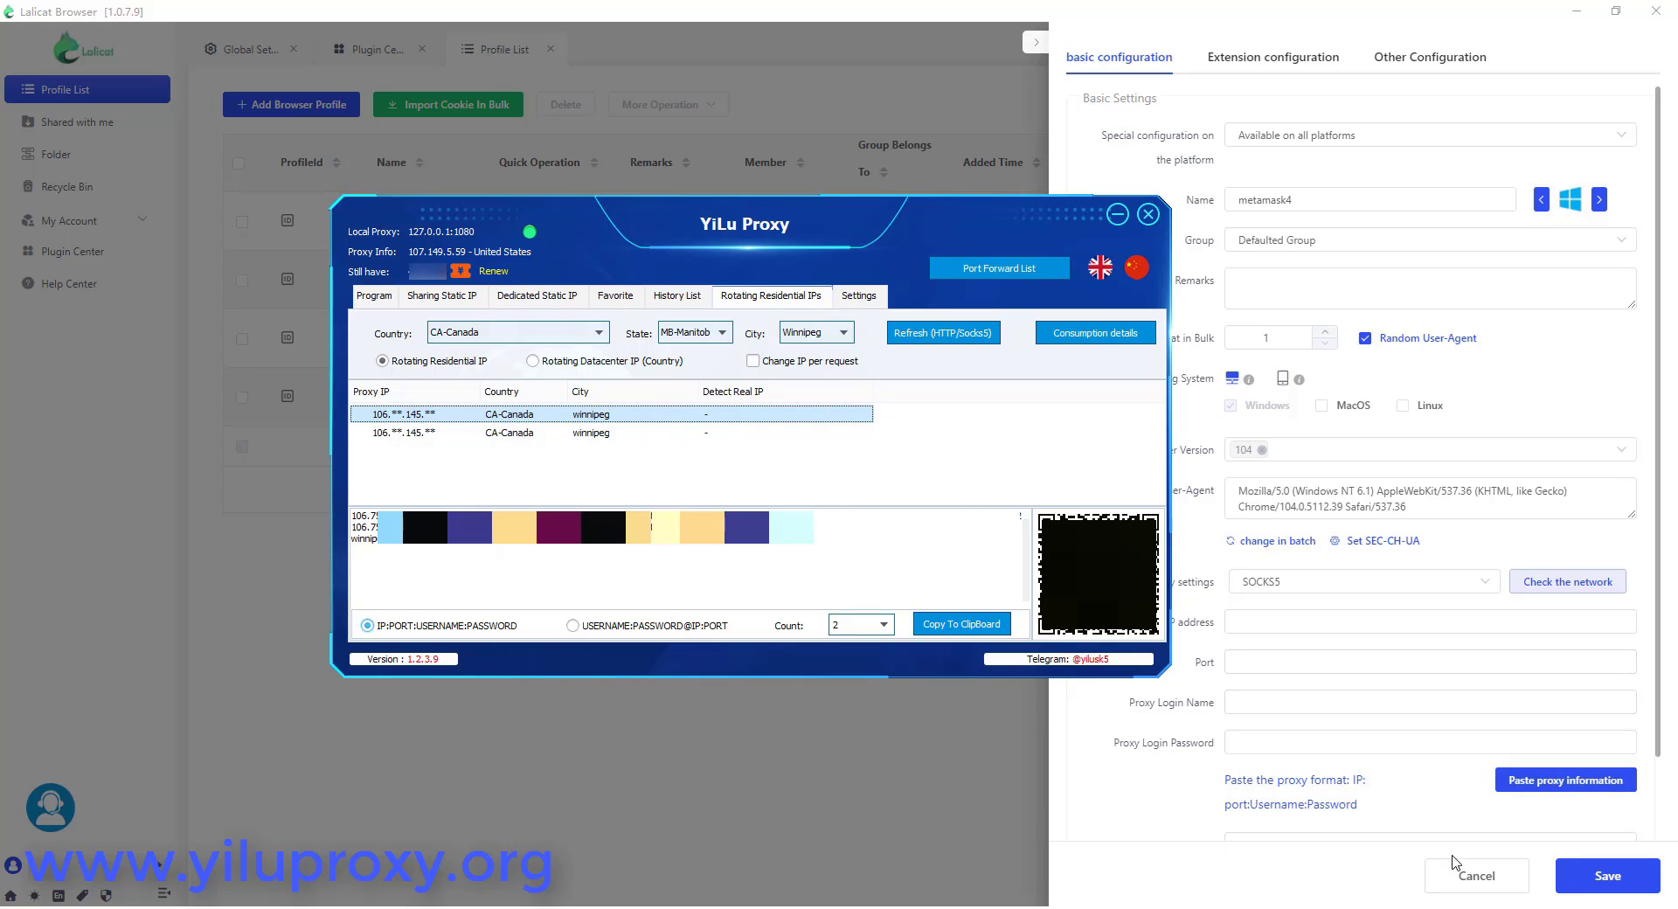
- Paste the copied proxy information, including the proxy login name and password, into the metamask4 profile in Lalicat Browser and check the network
click(1430, 621)
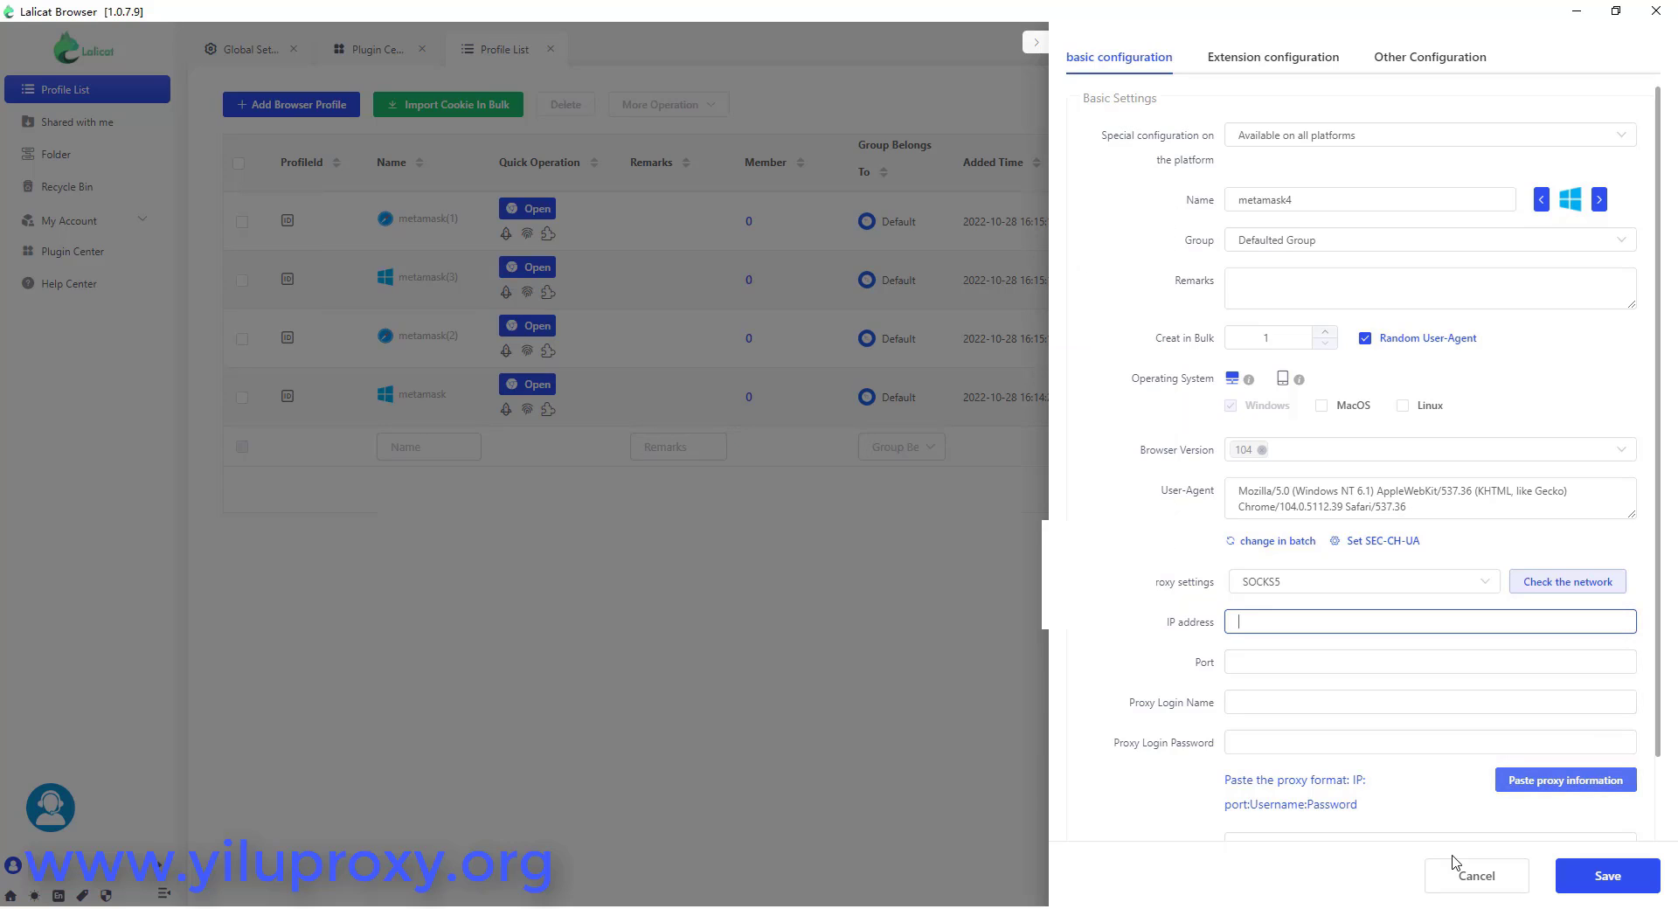
click(1565, 779)
click(1568, 581)
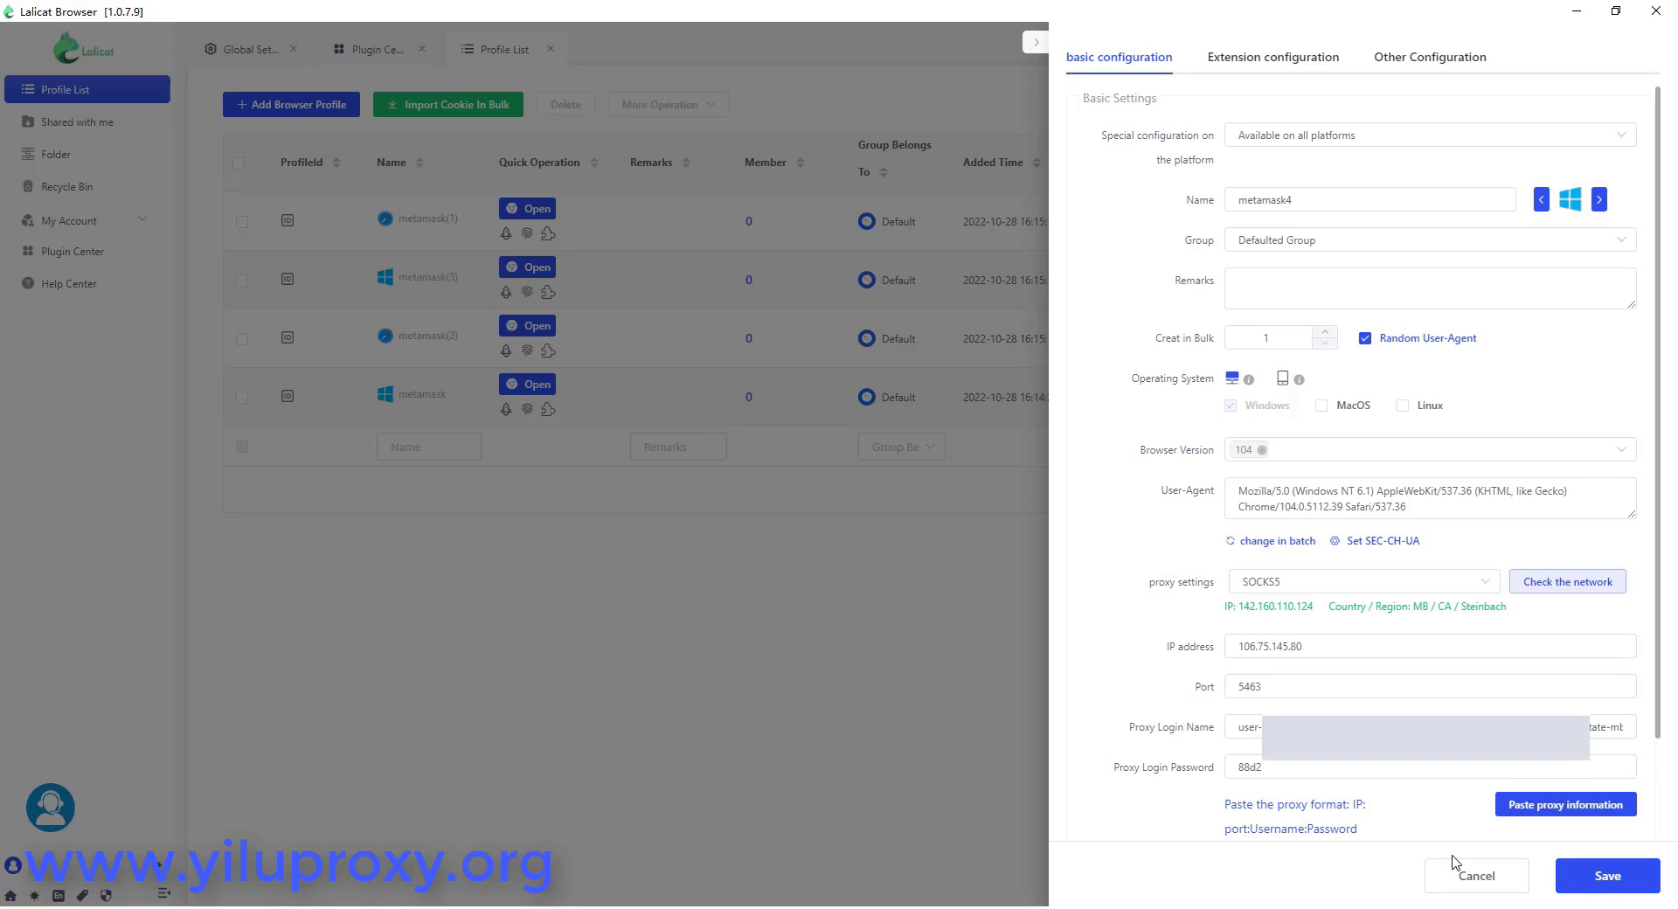
- Review the other and extension configurations of the metamask4 profile and save it
click(1430, 57)
click(1273, 57)
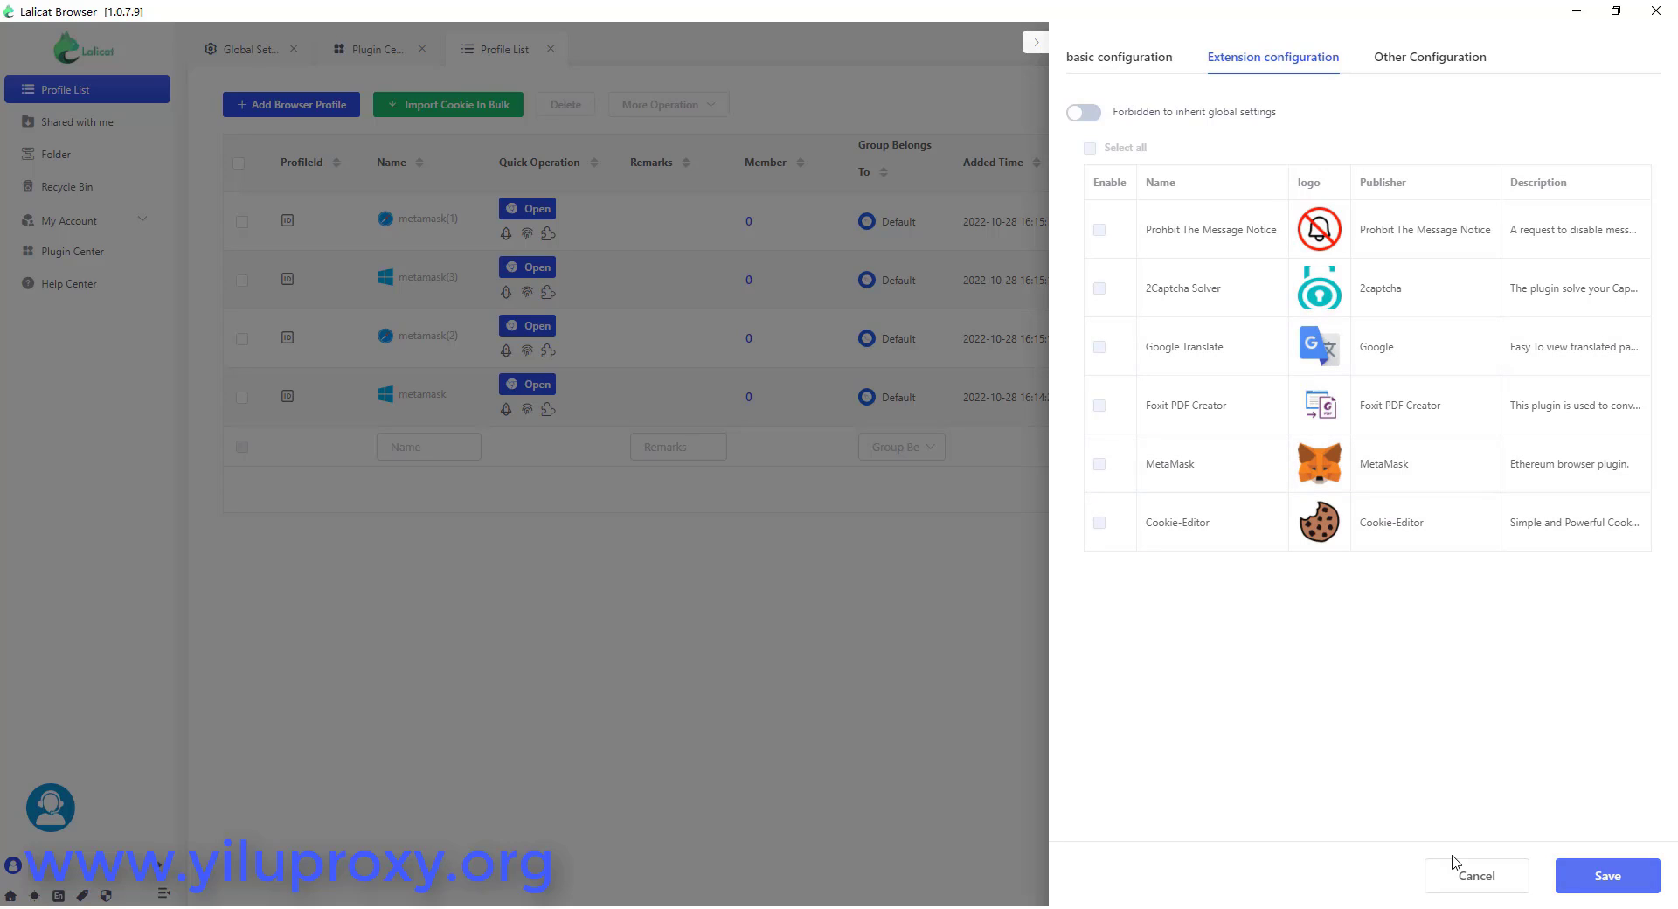
click(1607, 874)
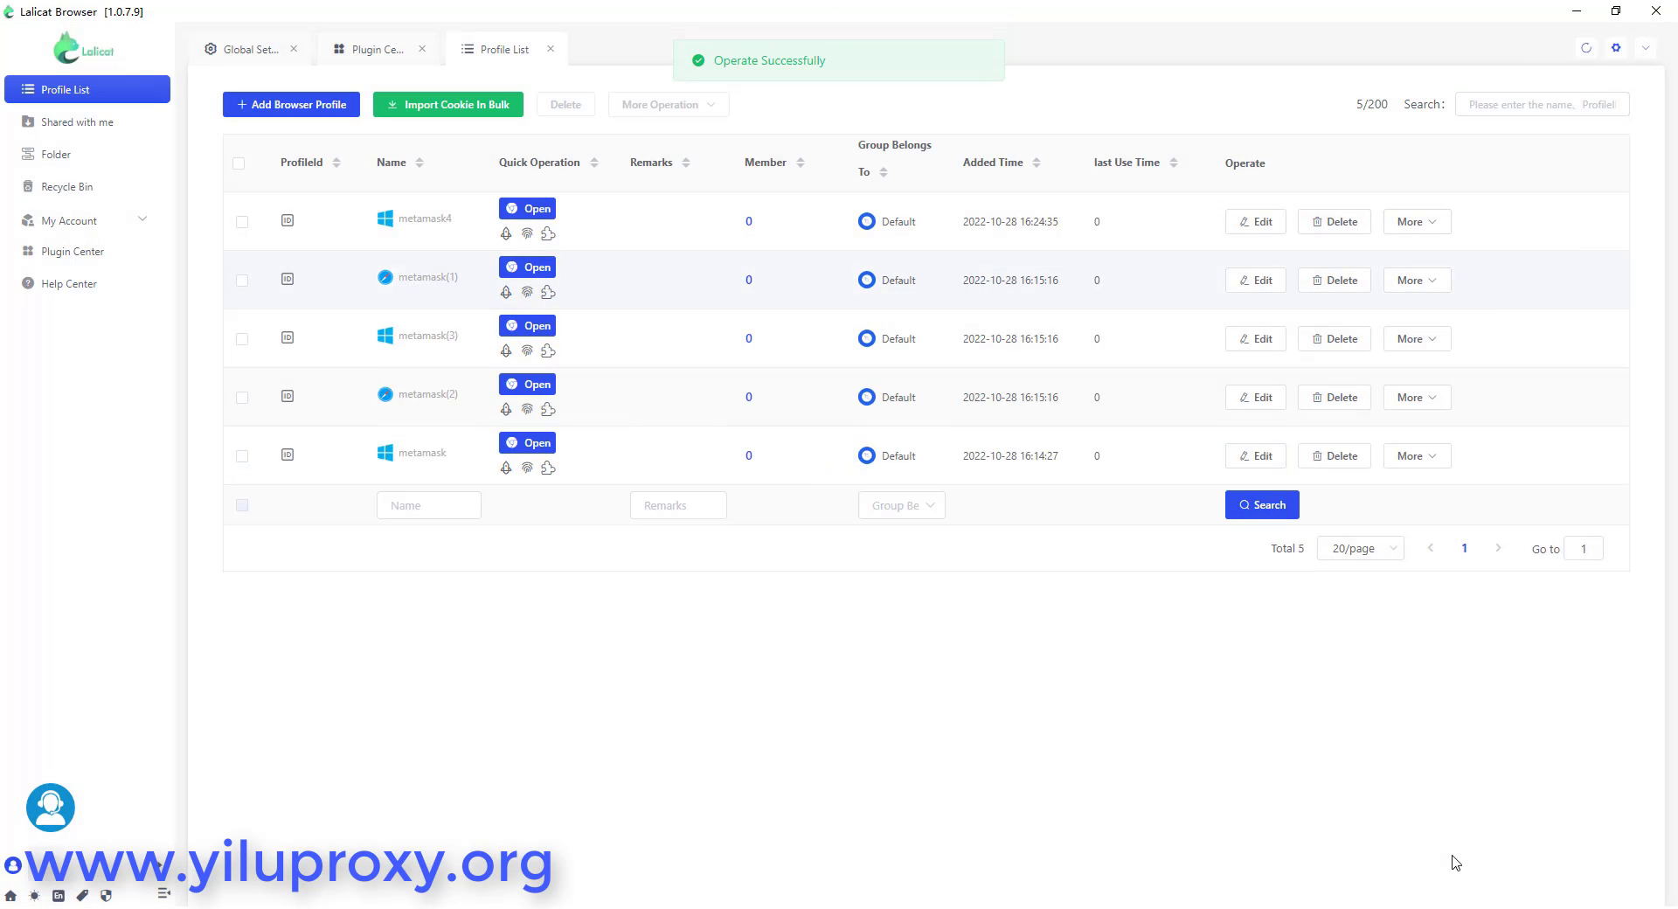
- Edit the metamask(1) profile, check the network of its proxy, and save it
click(1256, 280)
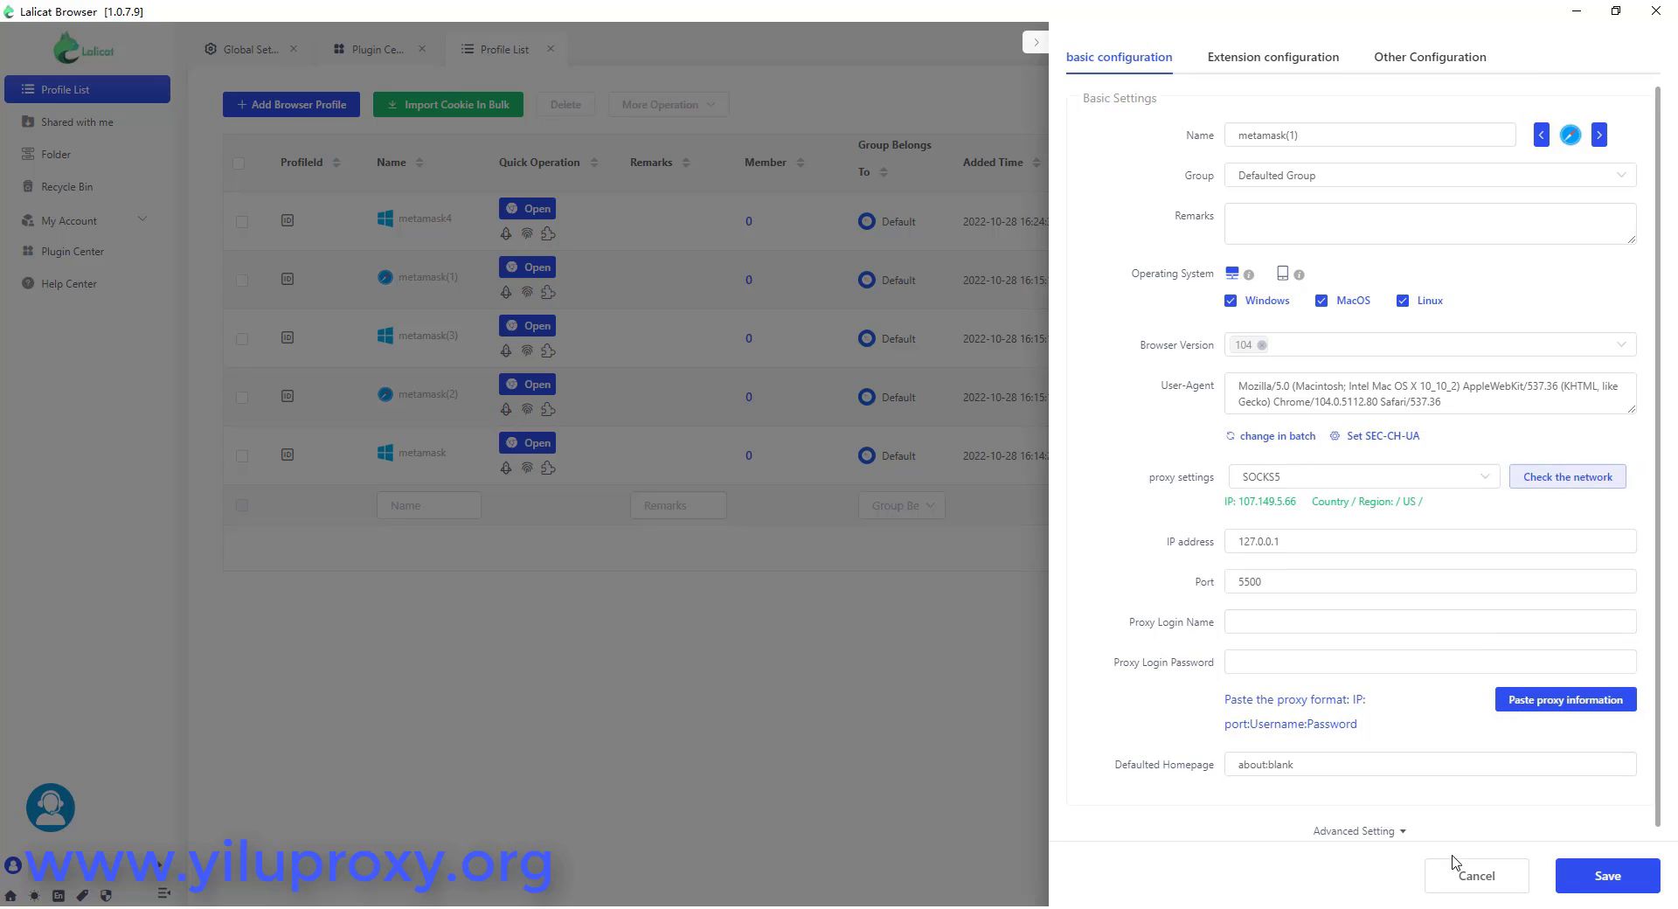
click(1607, 876)
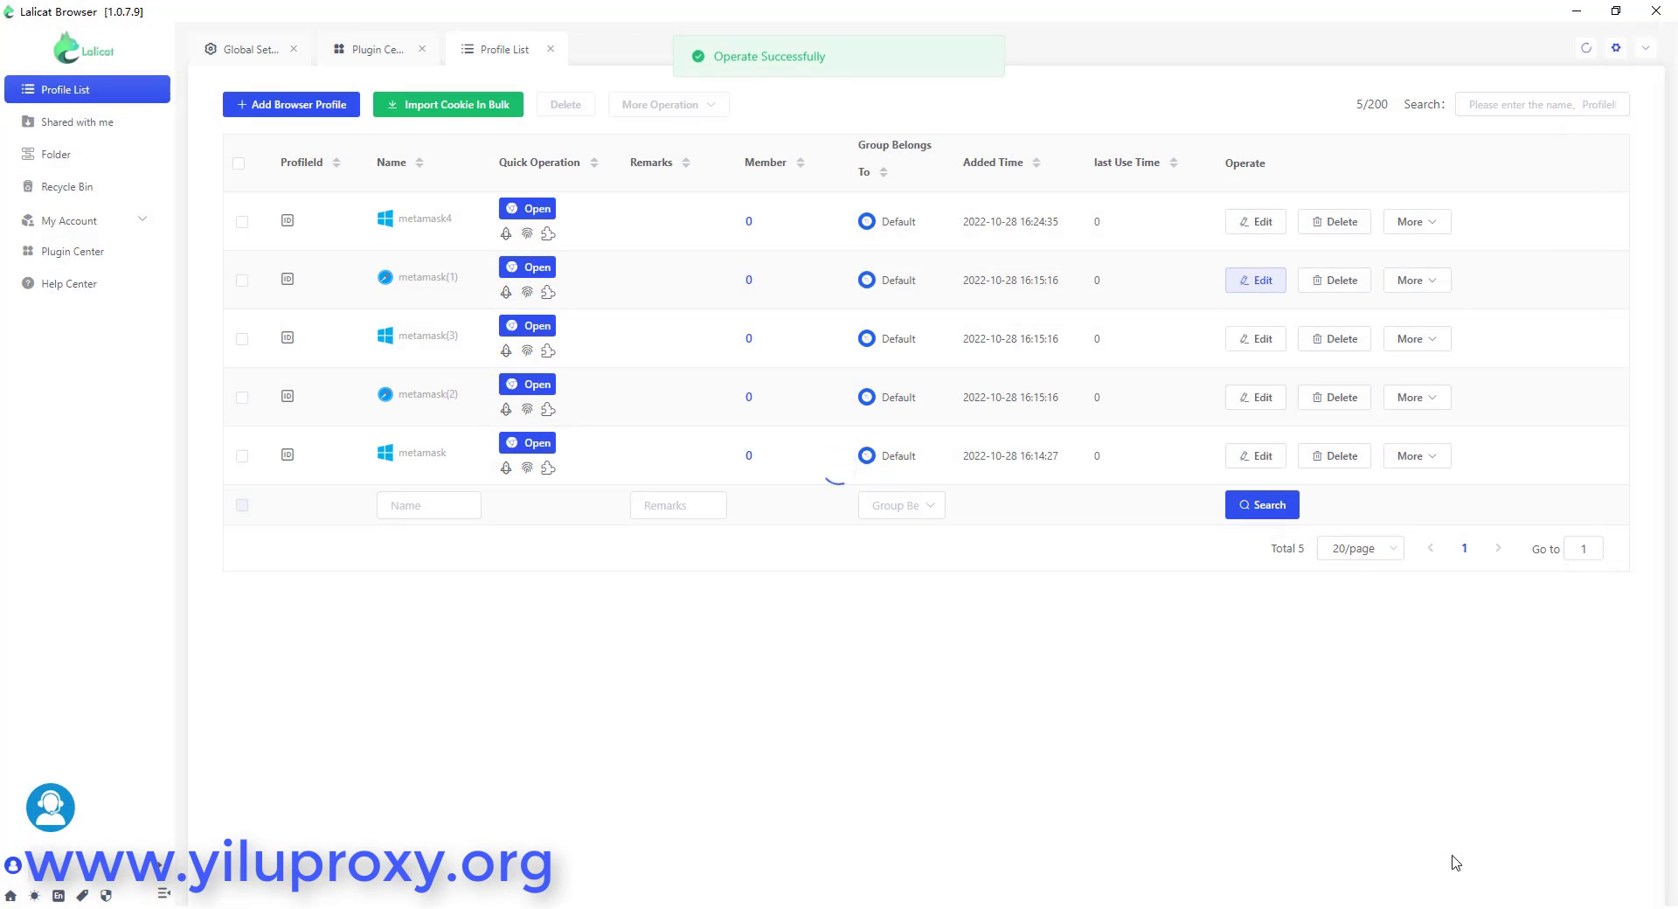
- Set the metamask(2) profile's proxy port to 5501, check the network, and save it
click(1255, 396)
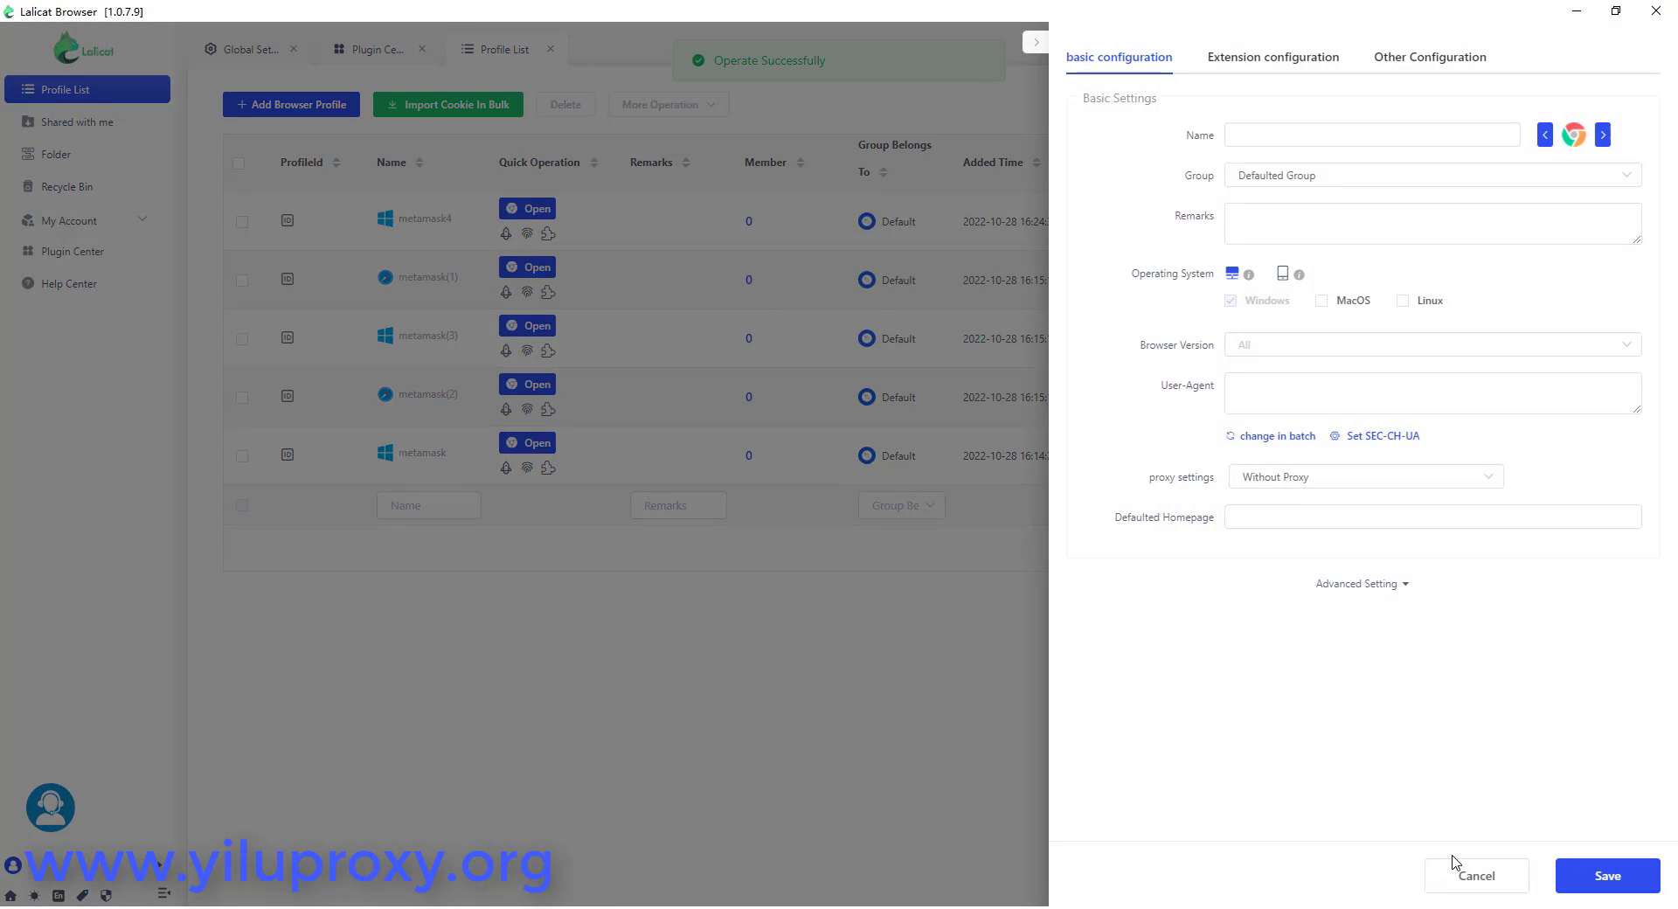
click(1433, 557)
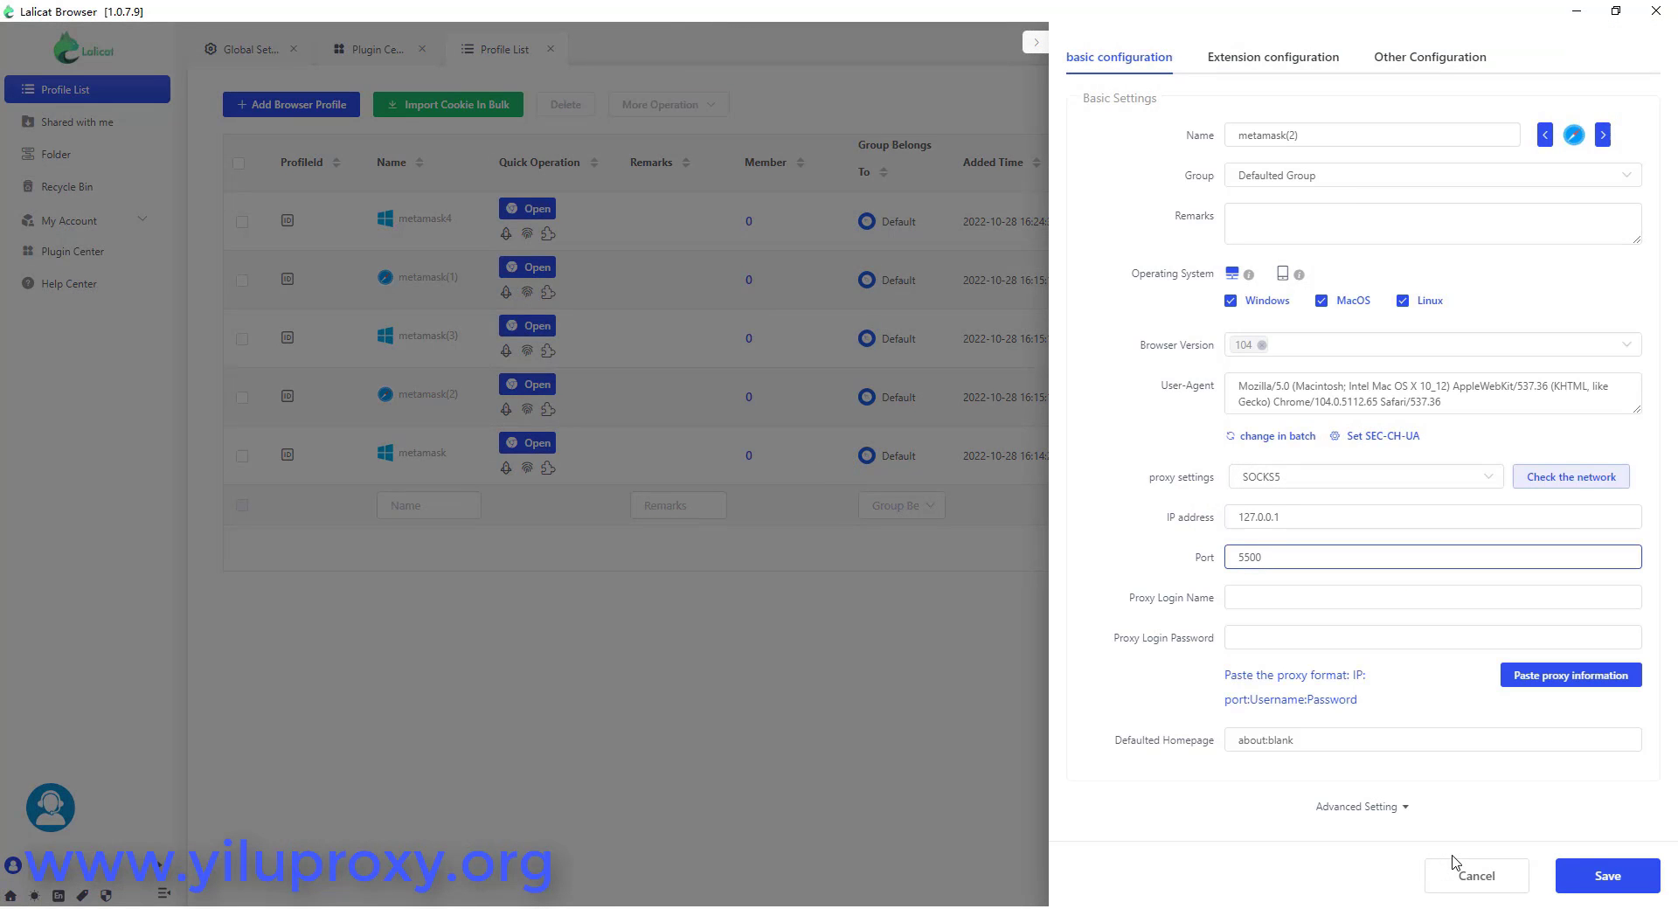
click(1570, 476)
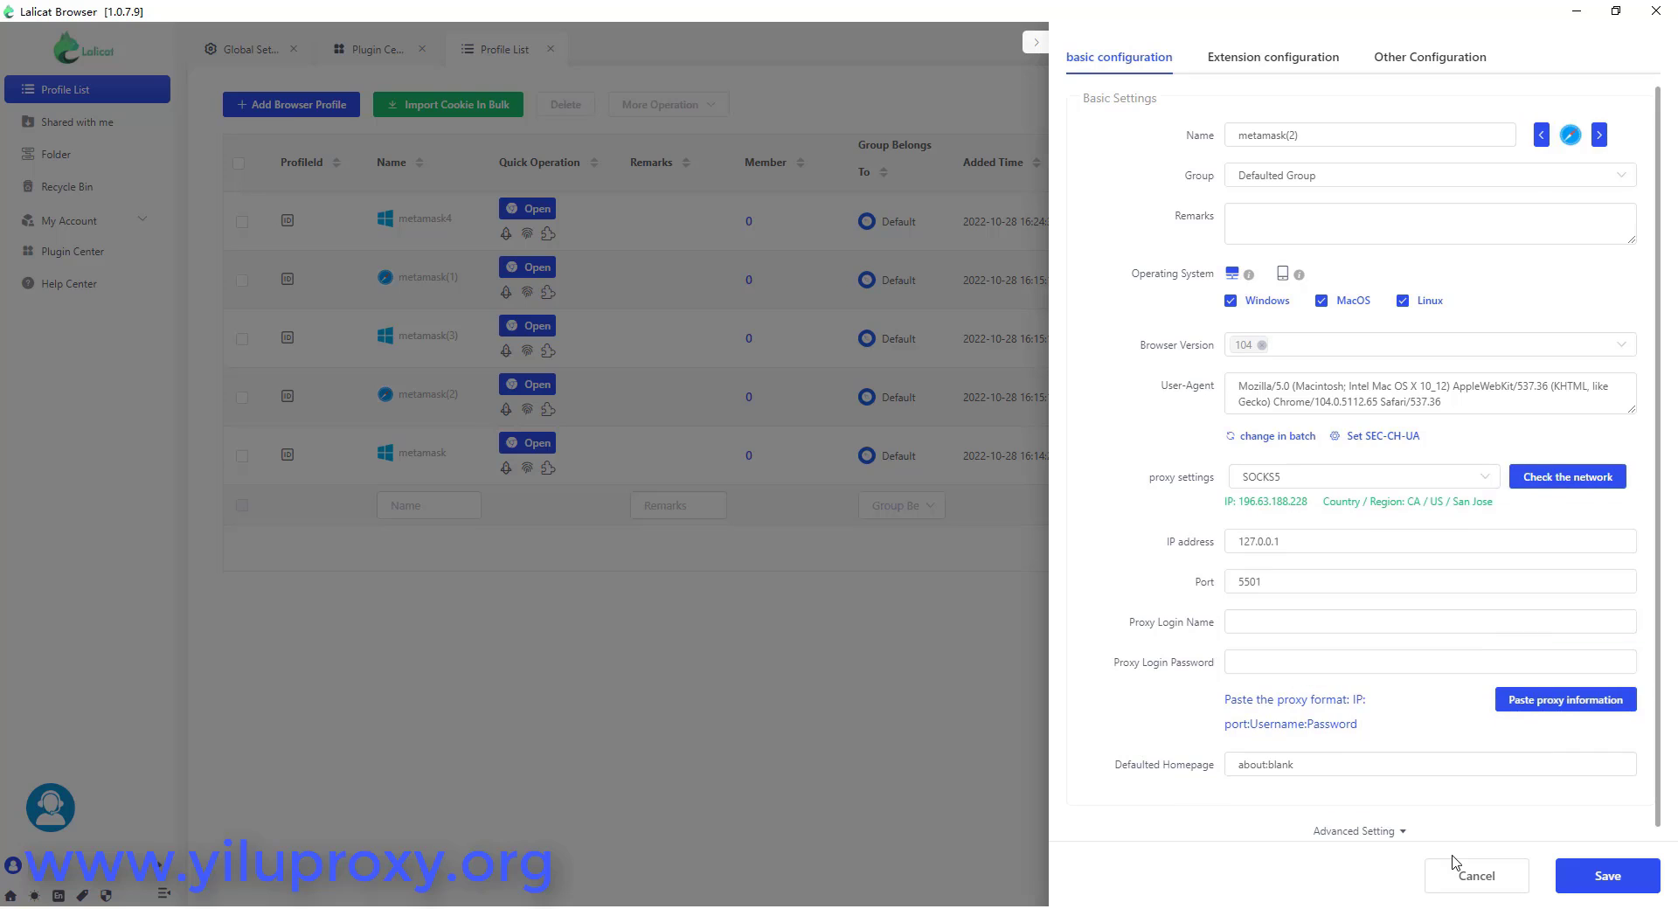
click(1608, 874)
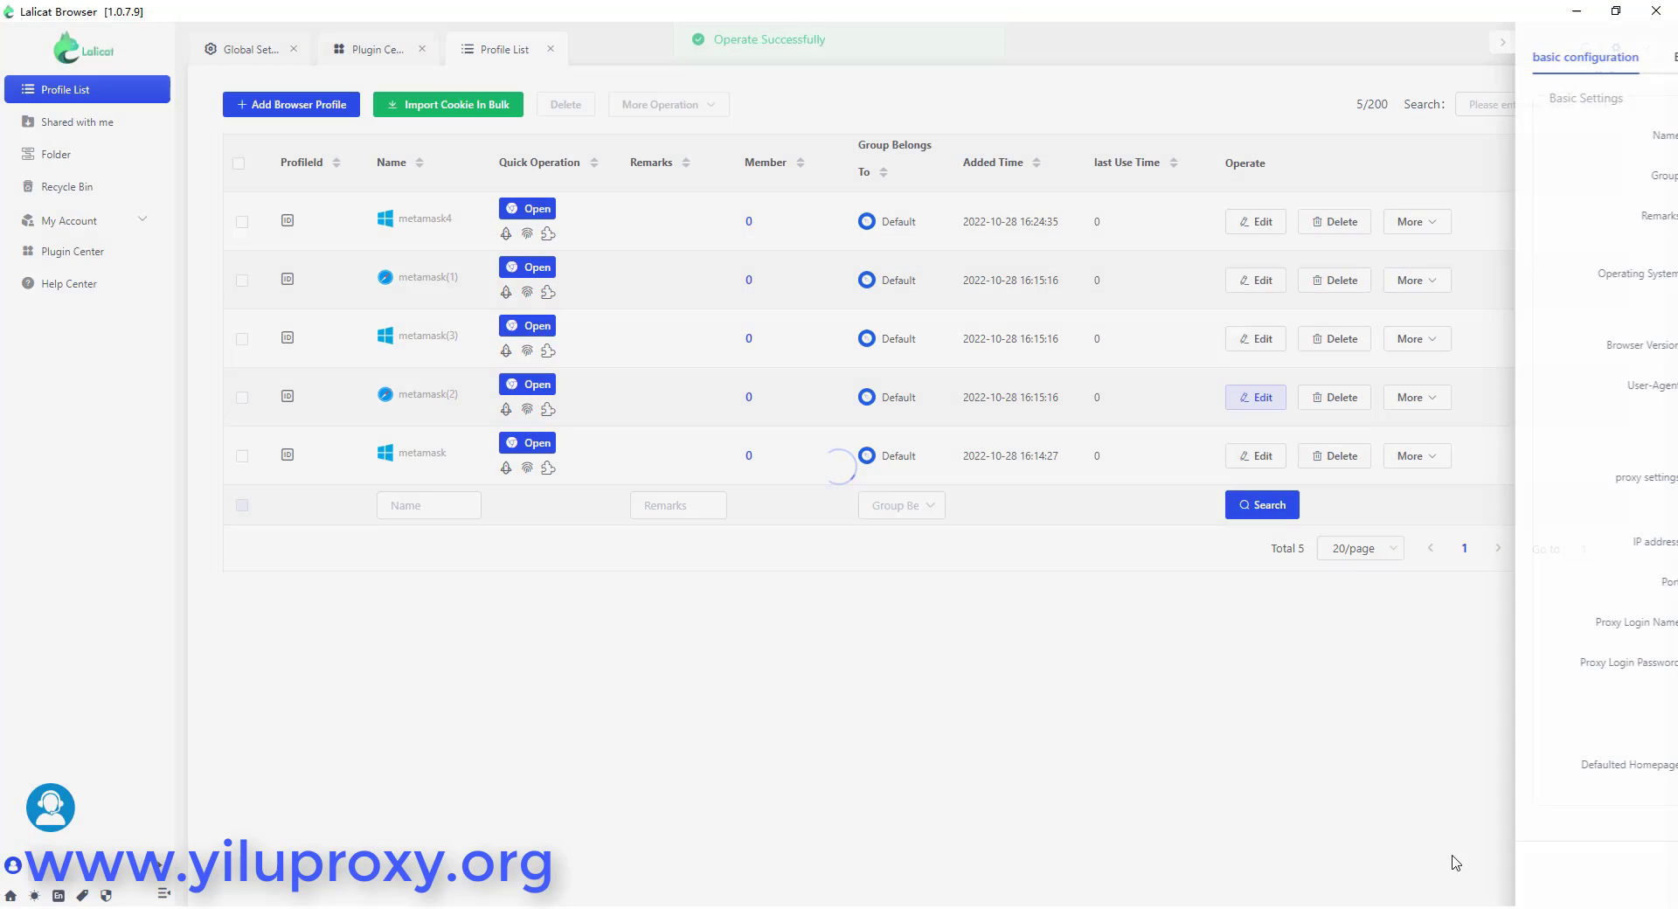
- Set the metamask(3) profile's proxy port to 5502 and check the network
click(1255, 338)
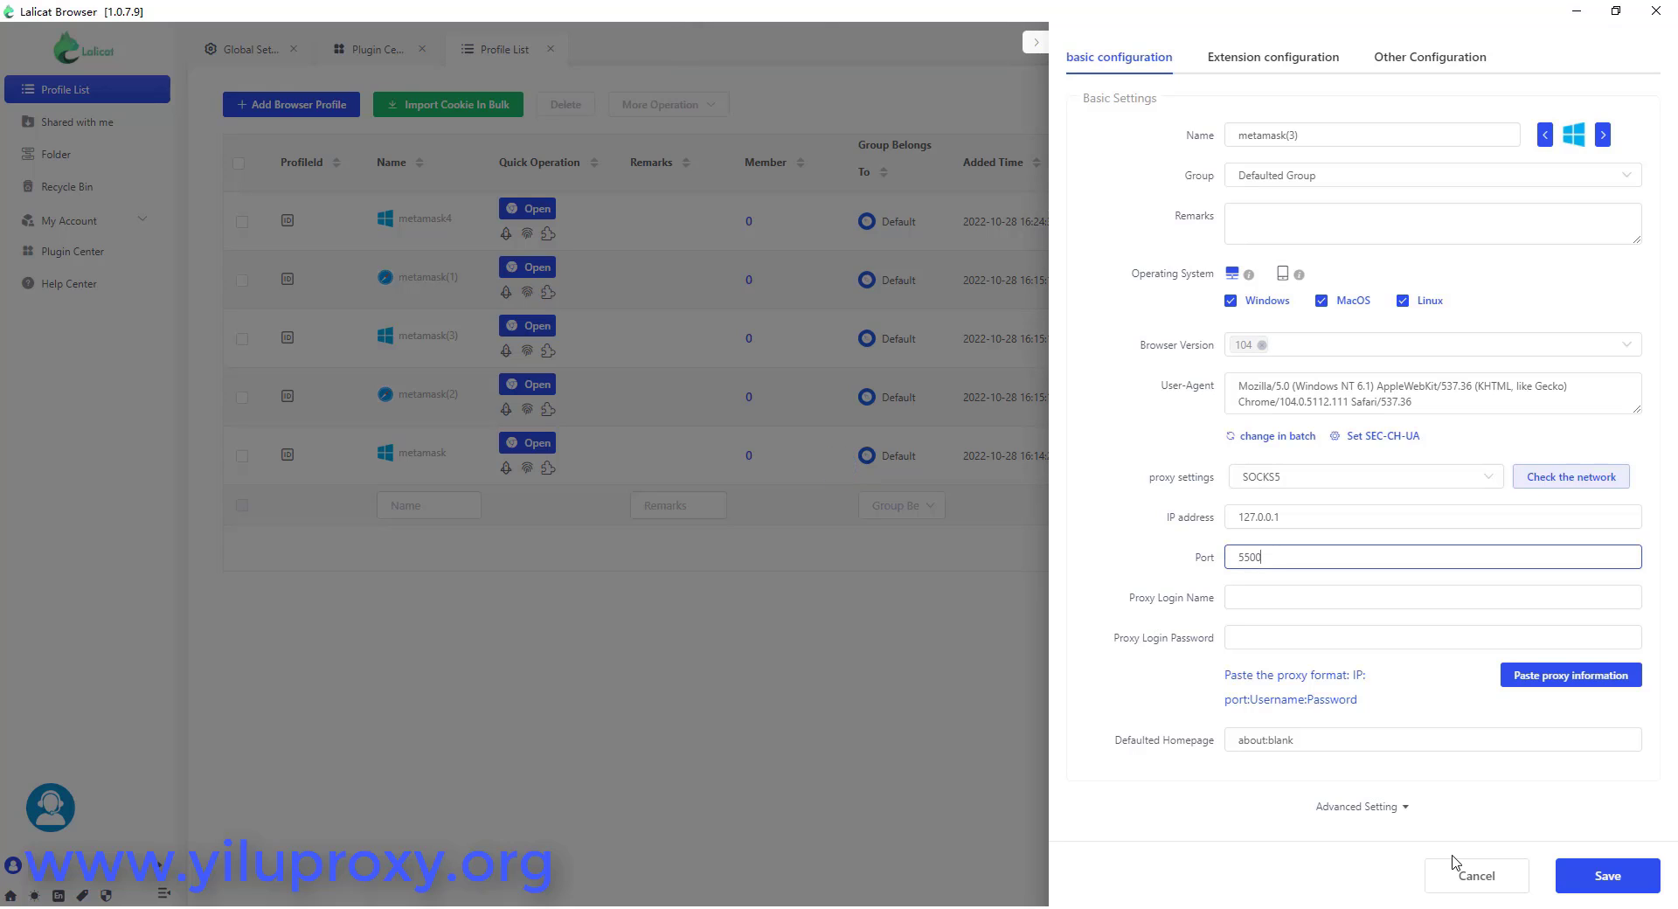
click(1571, 477)
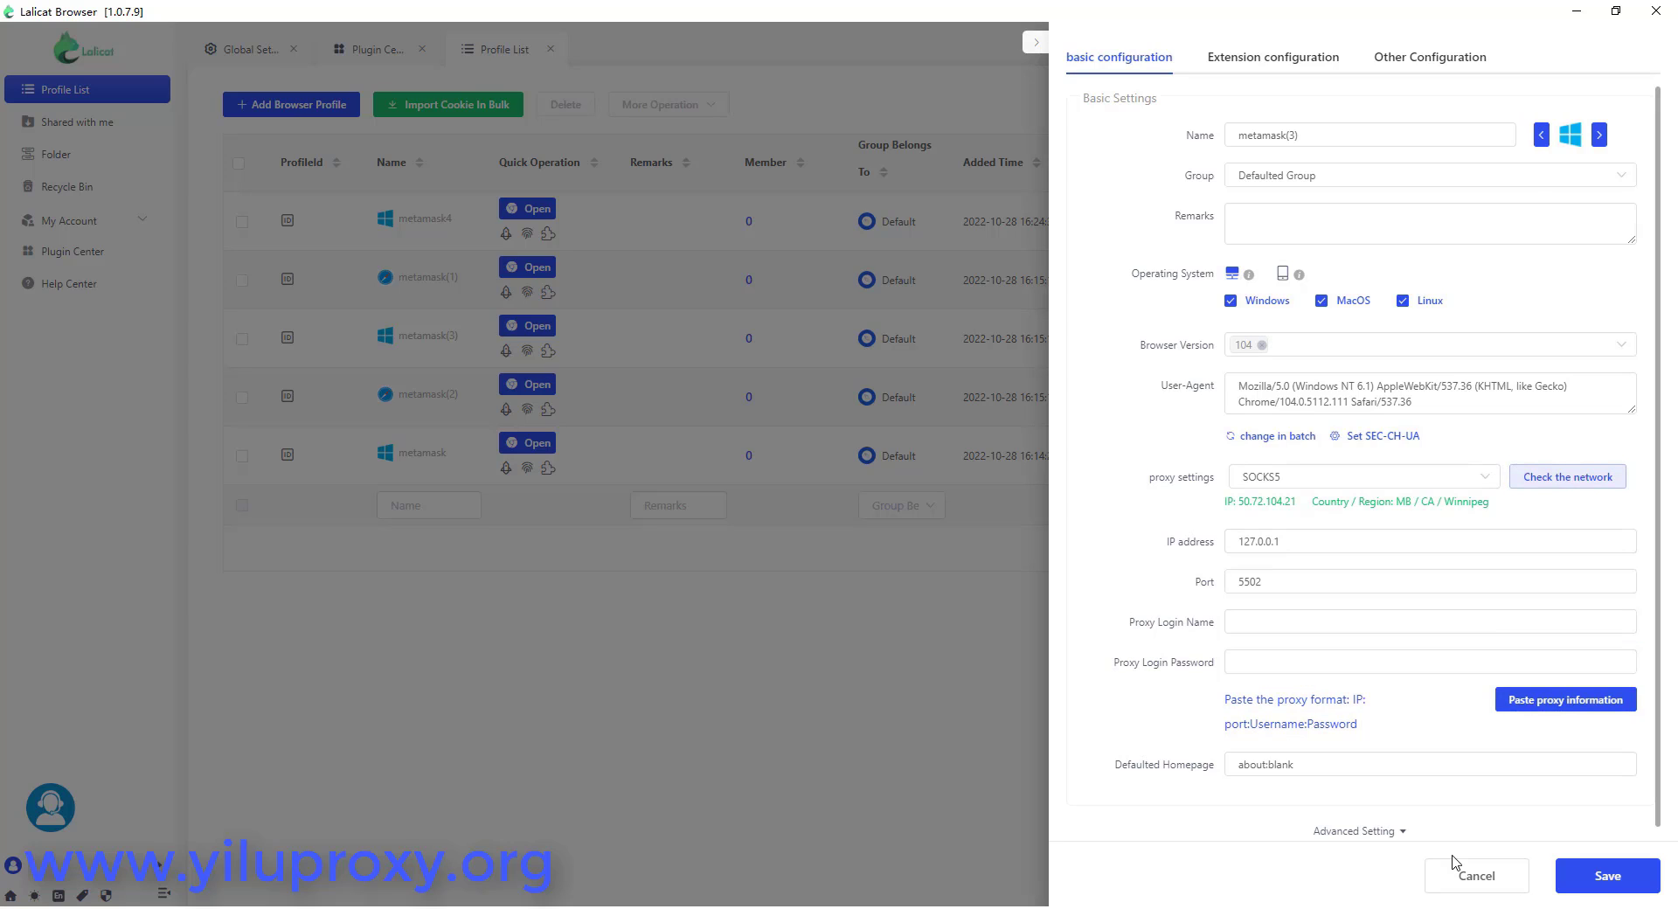
click(1455, 863)
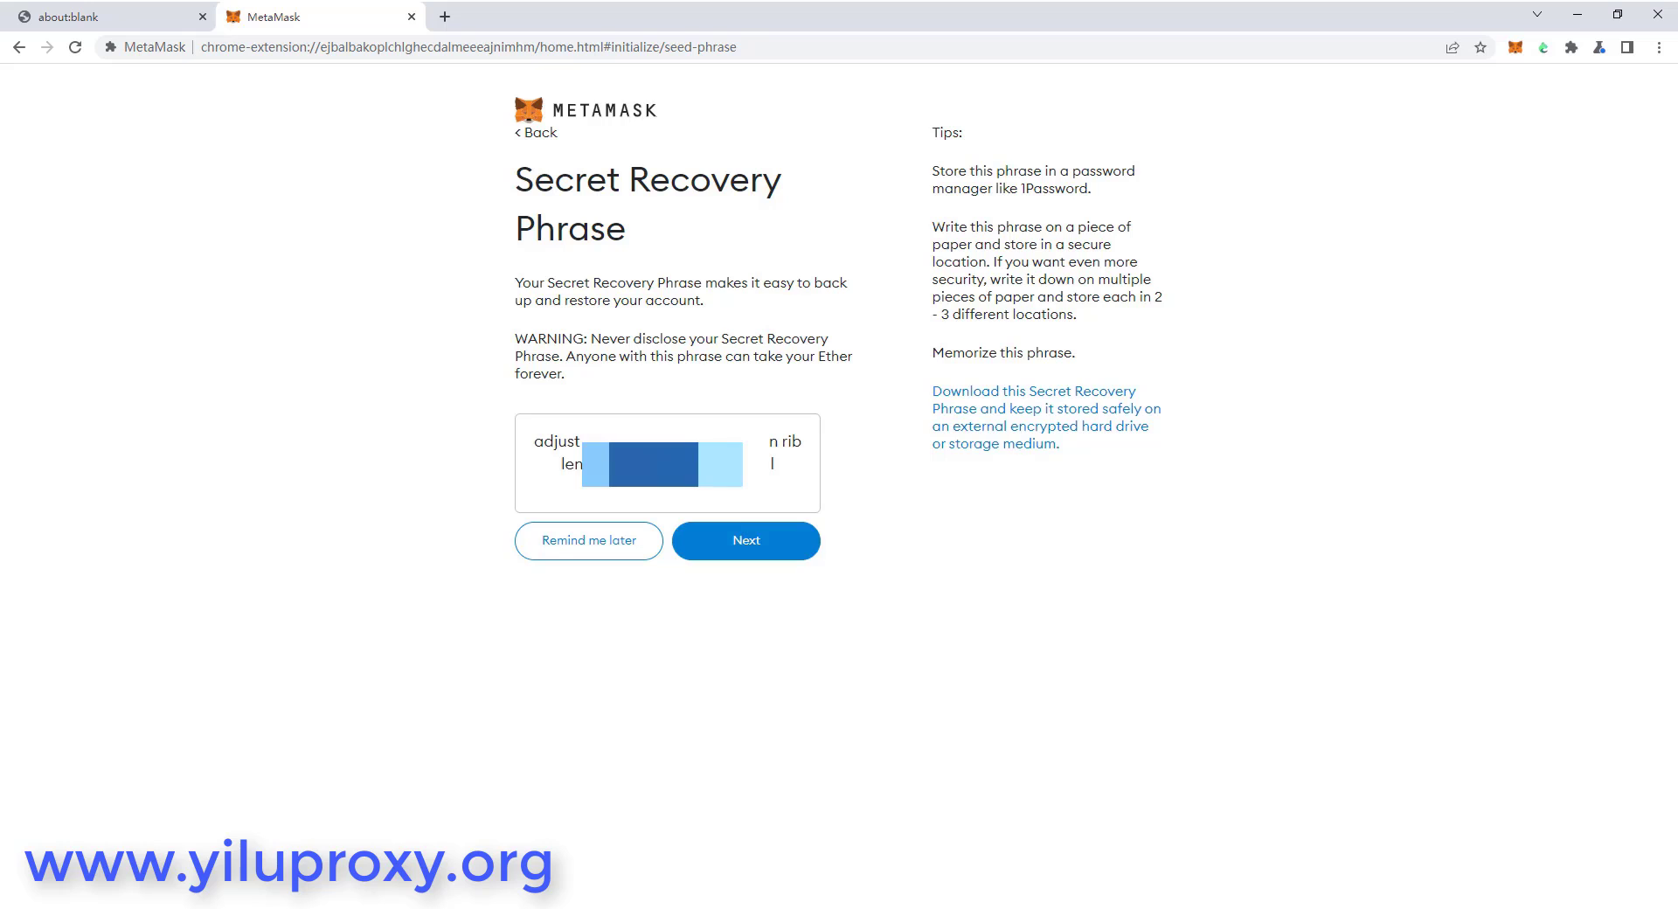
- Select the displayed MetaMask Secret Recovery Phrase, confirm it by choosing its words in order, and finish the wallet setup
drag(778, 465, 532, 442)
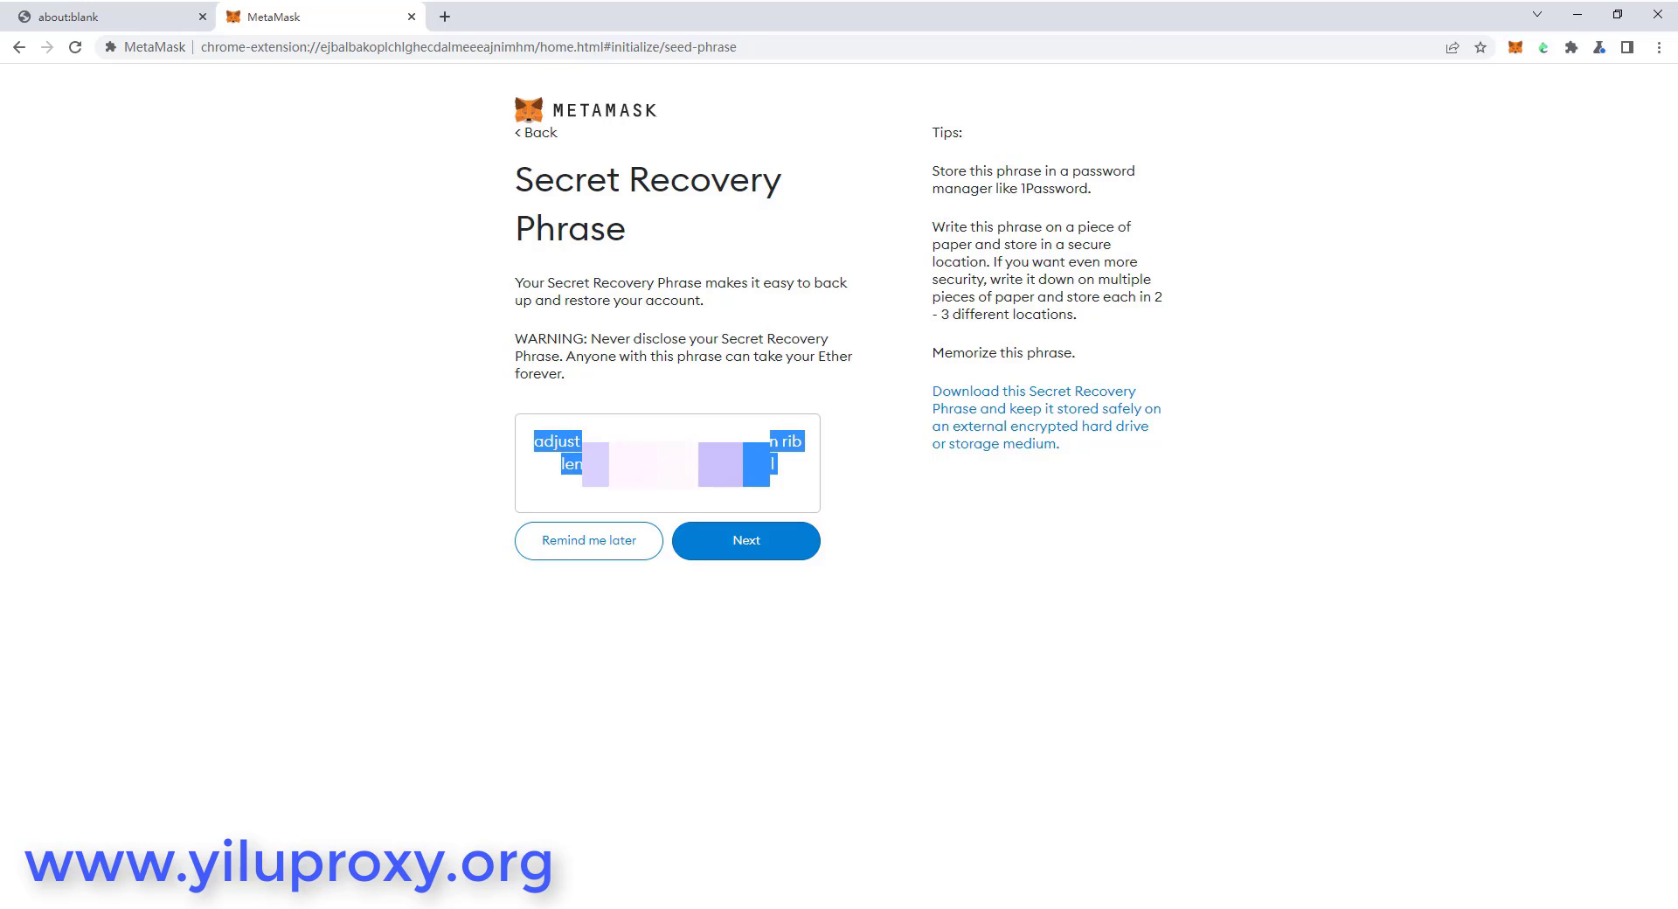
click(746, 541)
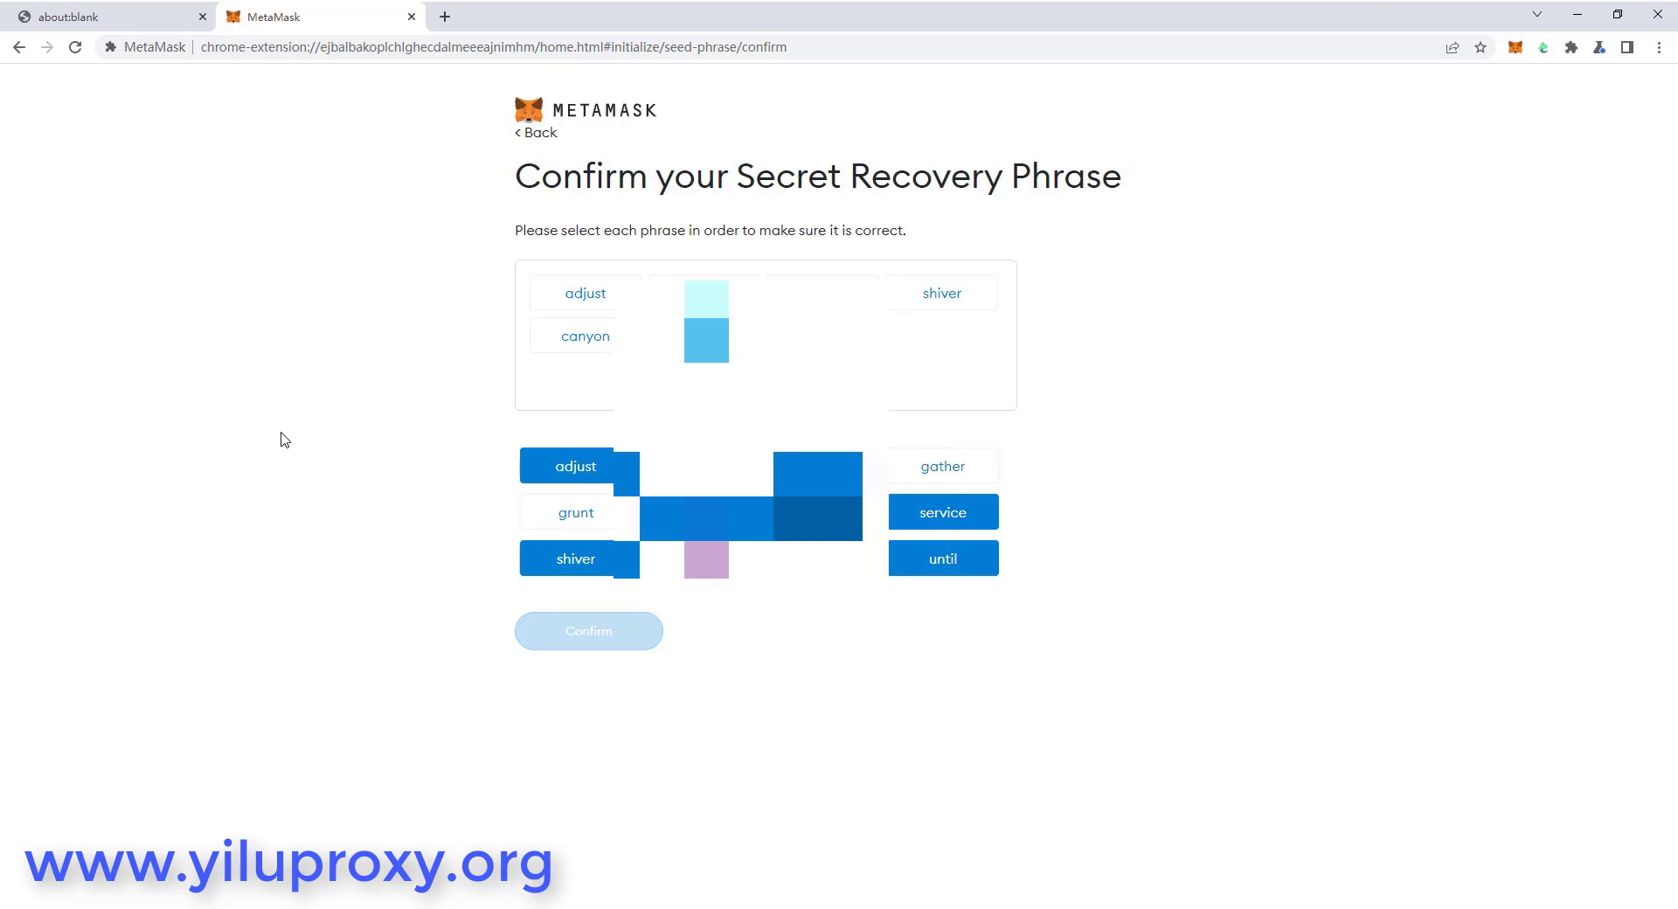
click(943, 466)
click(698, 559)
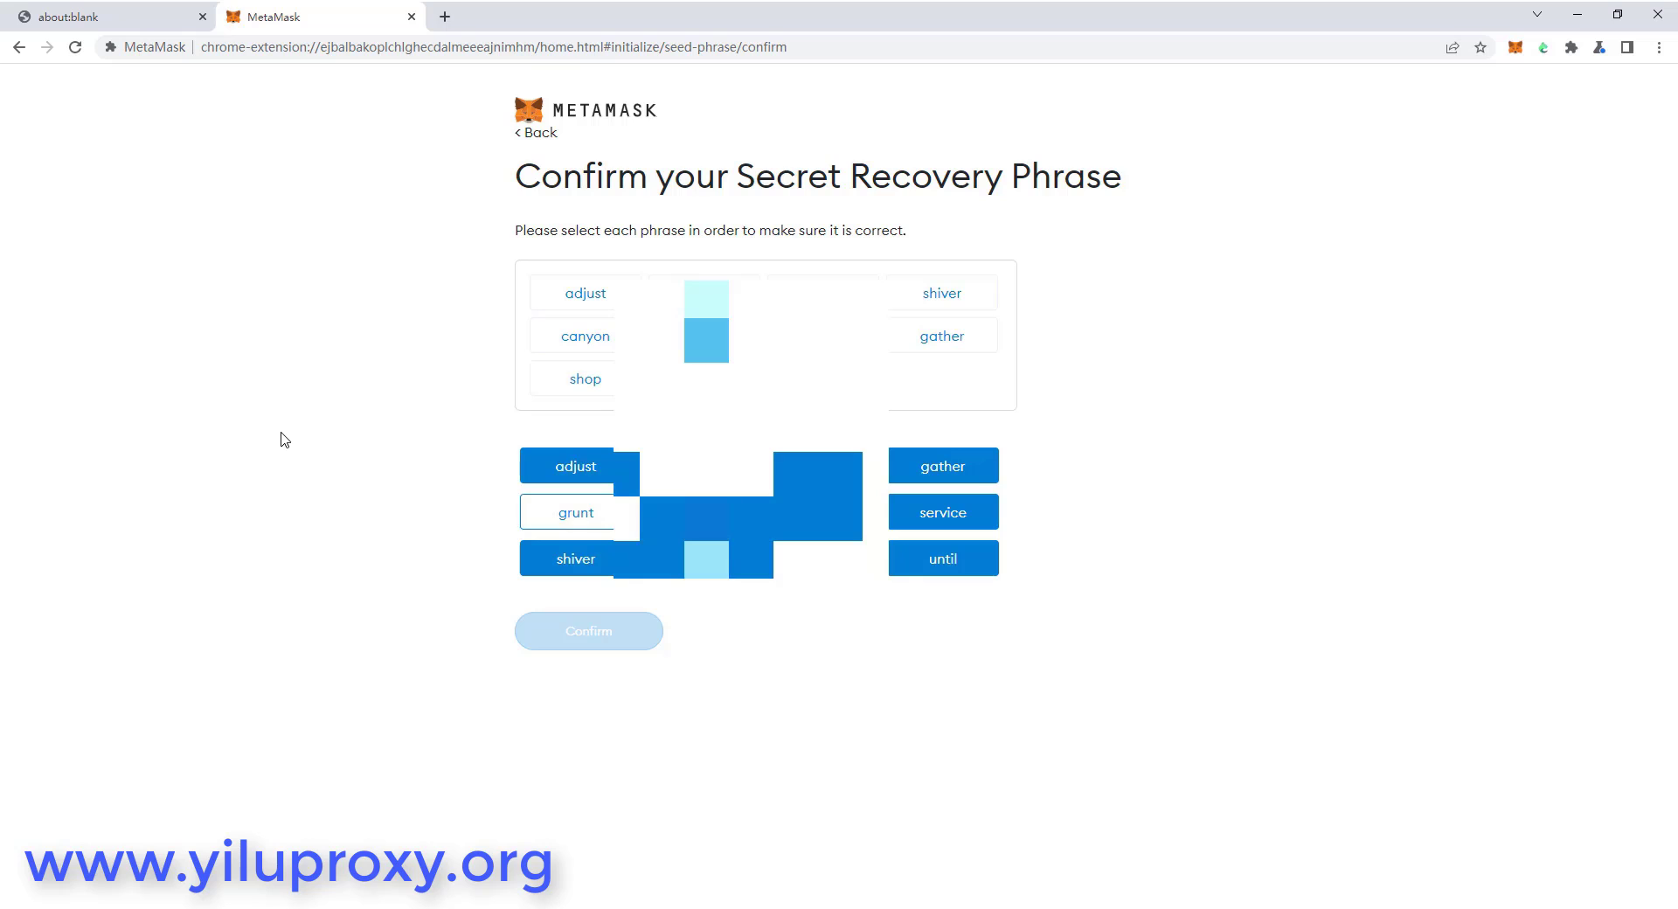
click(576, 512)
click(820, 559)
click(698, 466)
click(589, 630)
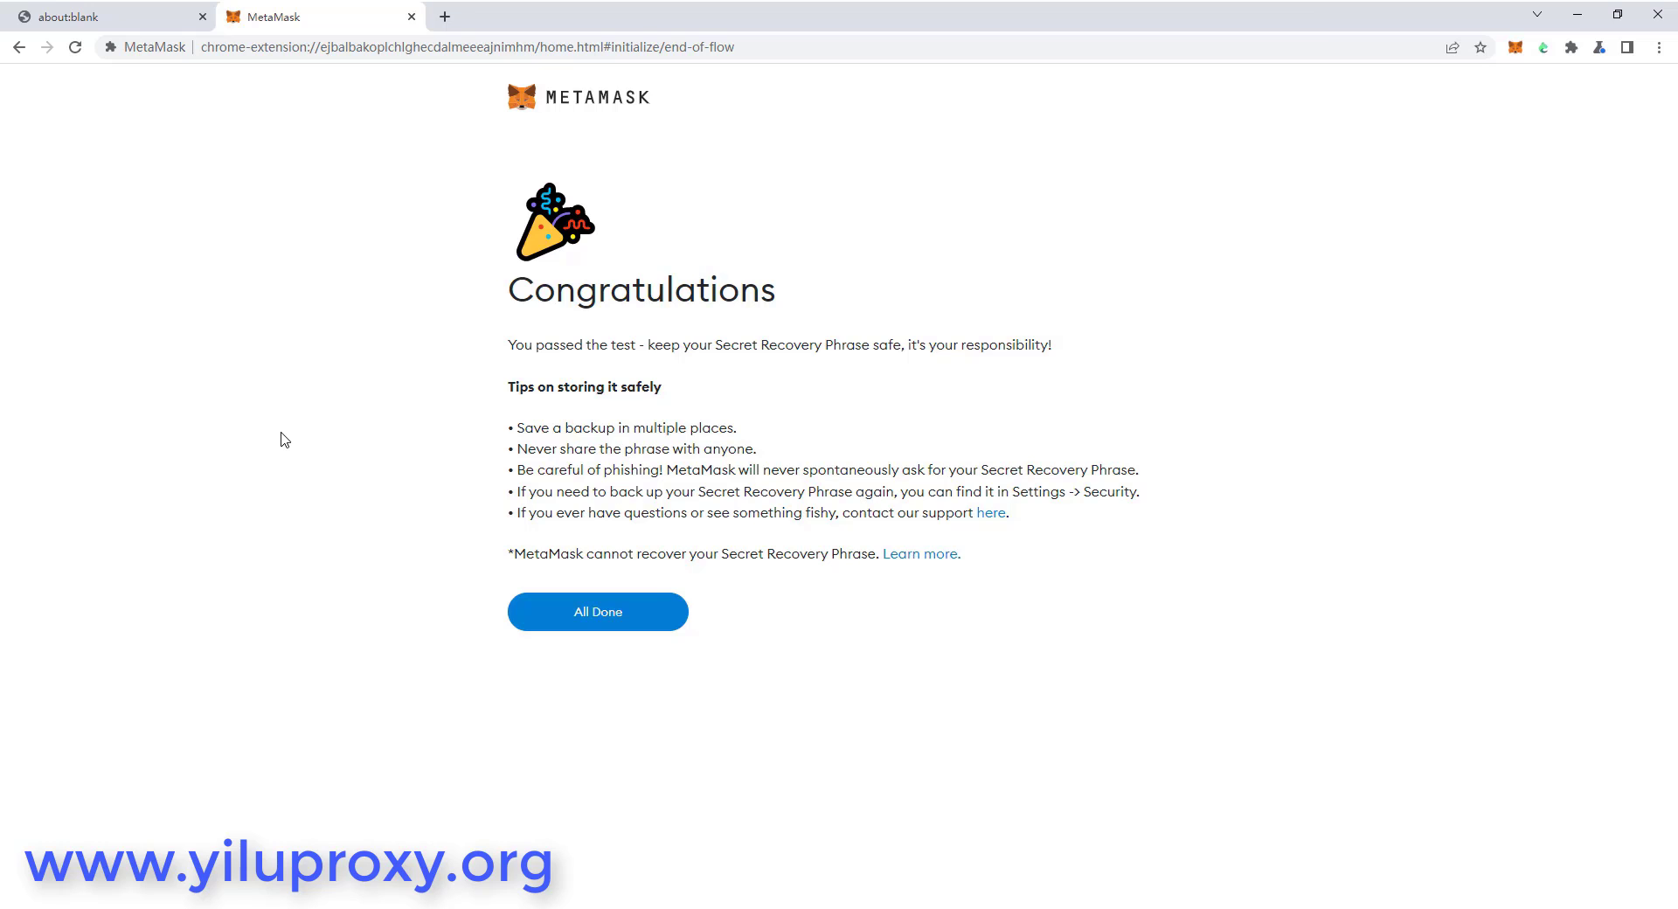
click(598, 611)
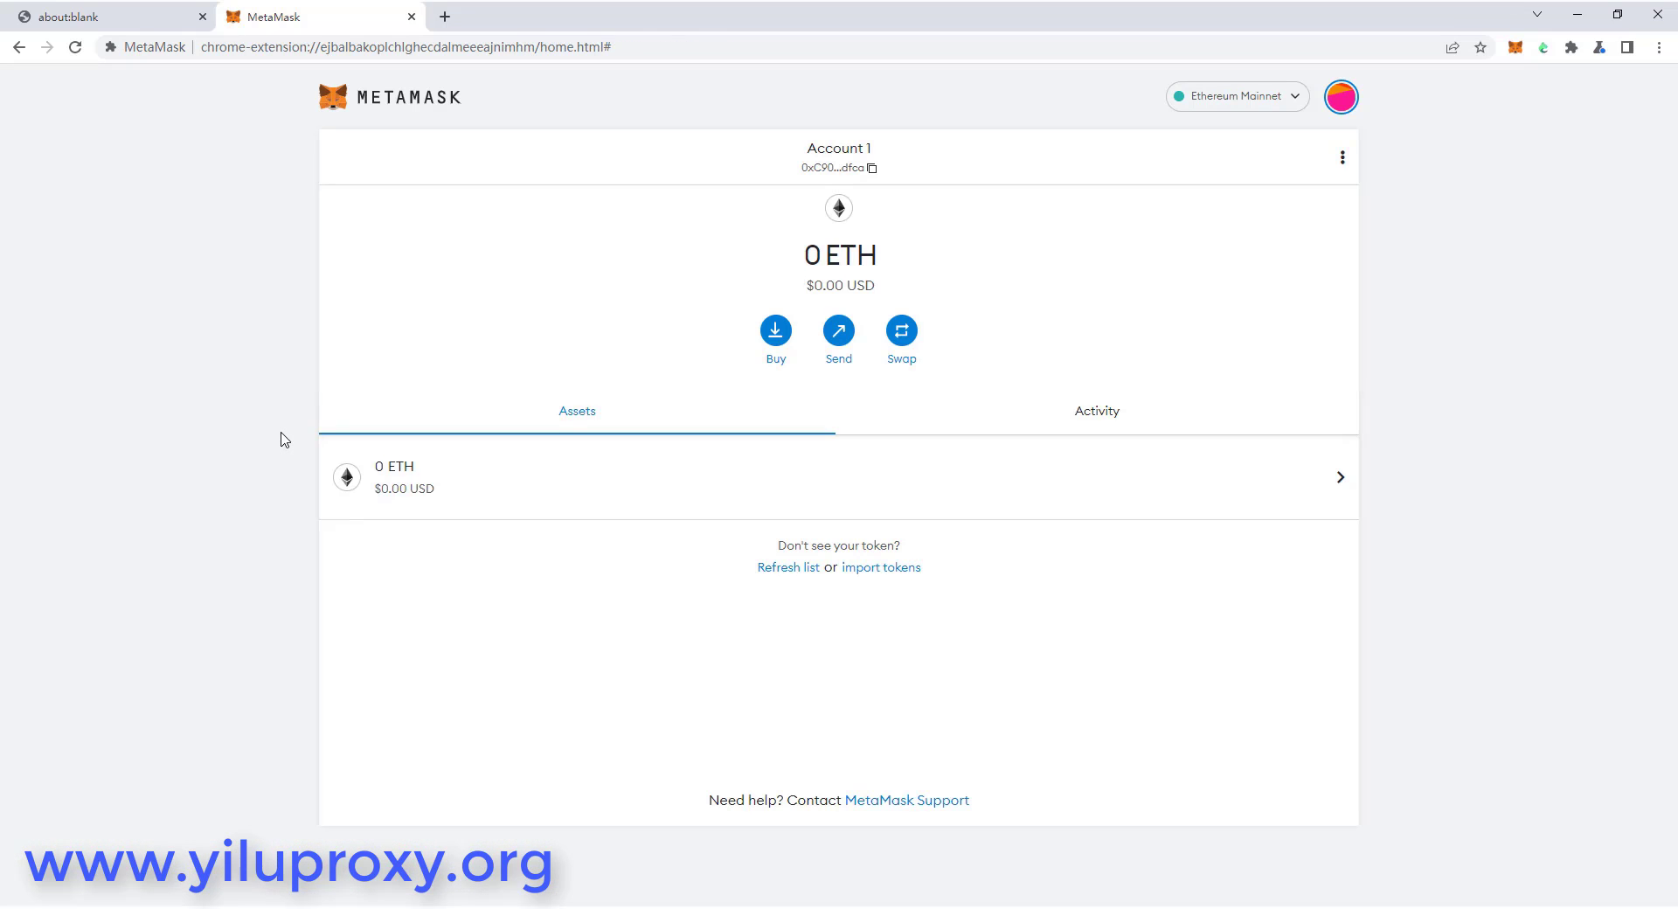